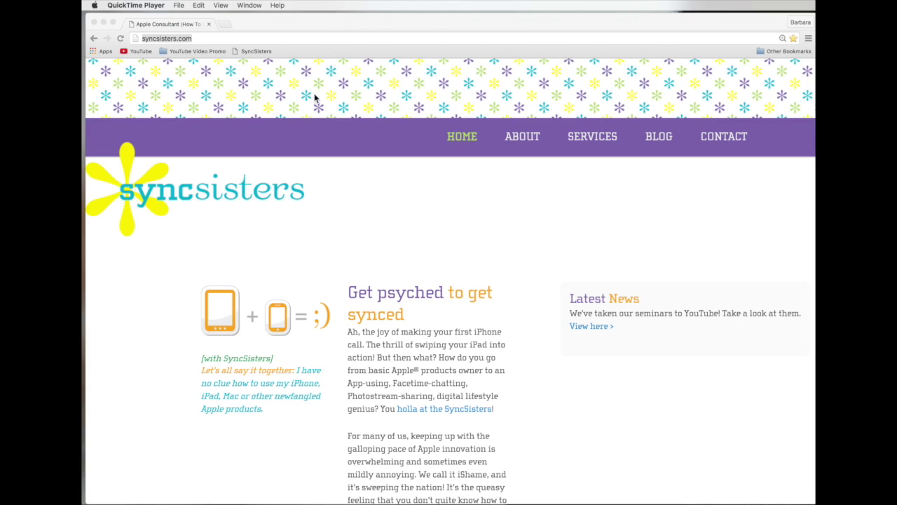
# - Bring the Chrome window to the front and go to drive.google.com
pyautogui.click(288, 28)
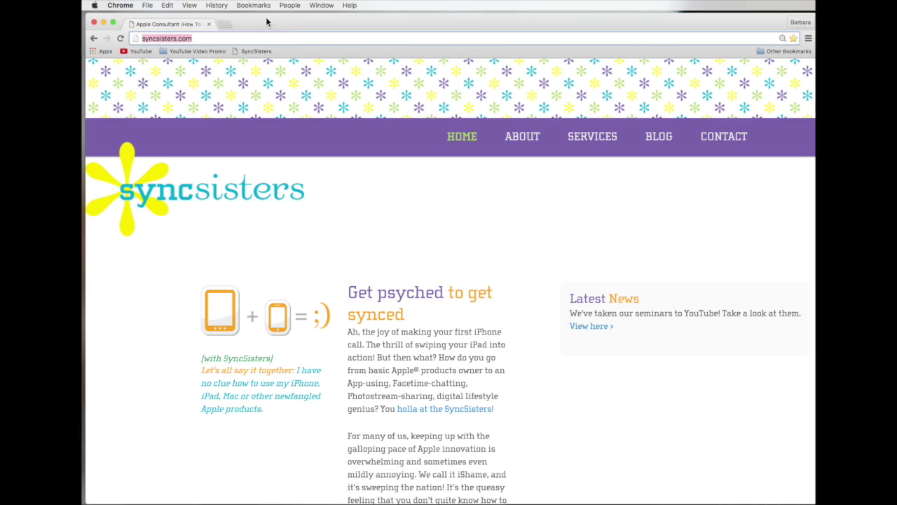
pyautogui.click(147, 5)
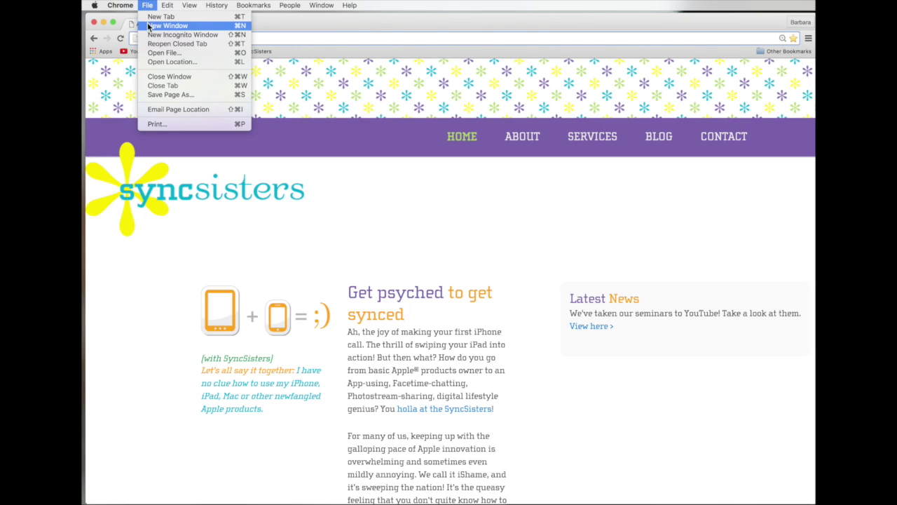
pyautogui.click(148, 6)
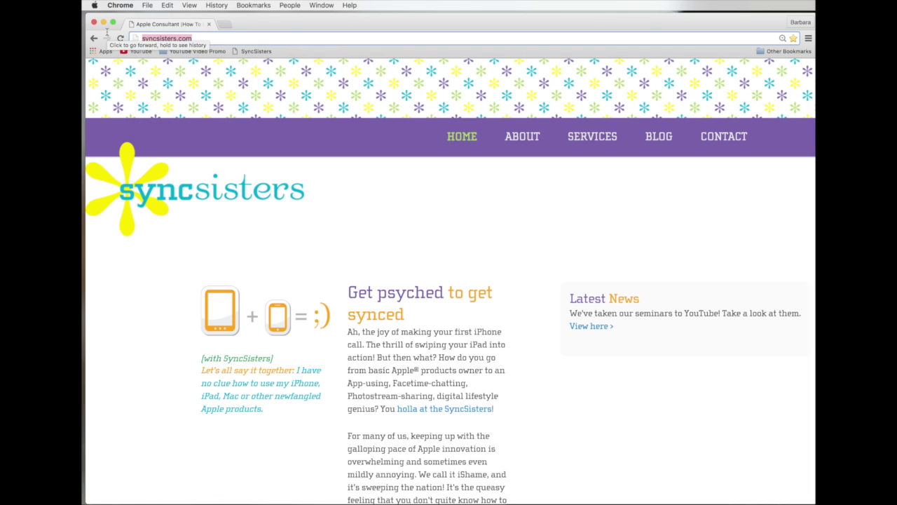
pyautogui.write('drive.google')
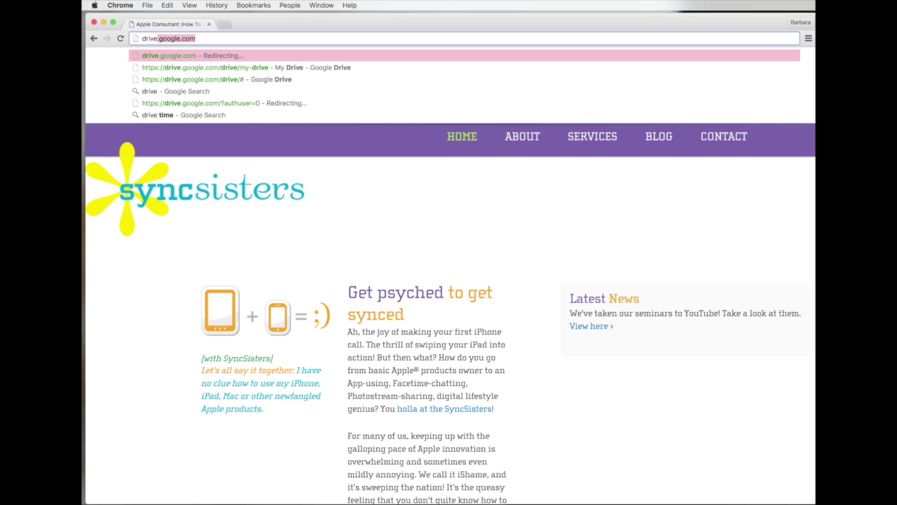
pyautogui.press('Return')
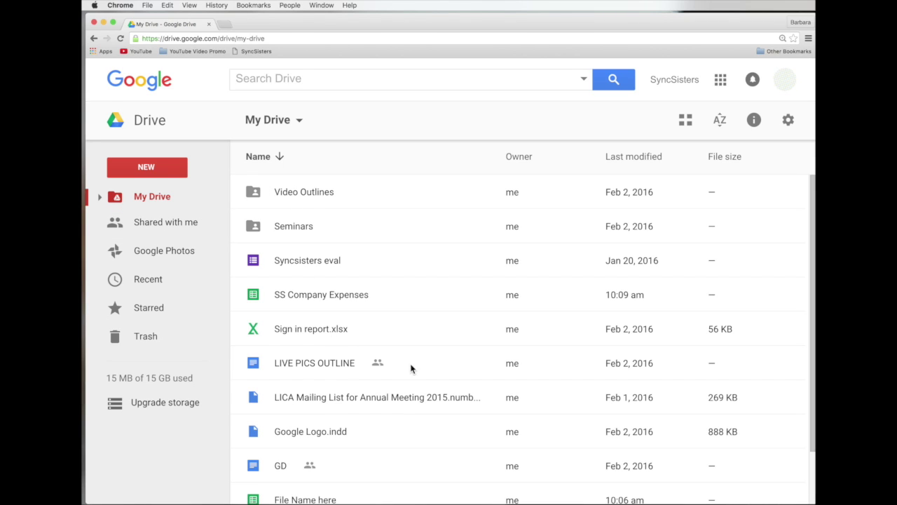
# - Look through the My Drive file list and create a new blank Google Sheets spreadsheet
pyautogui.scroll(-2, 432, 405)
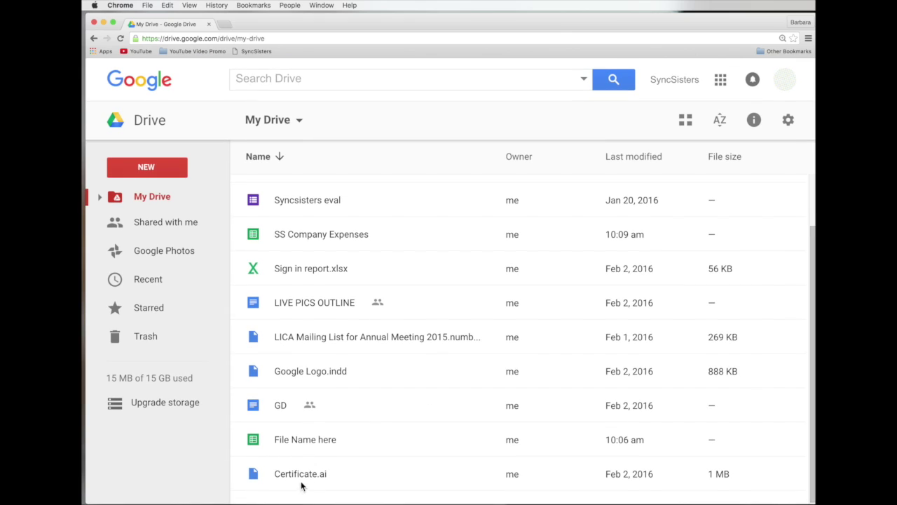
pyautogui.scroll(2, 389, 356)
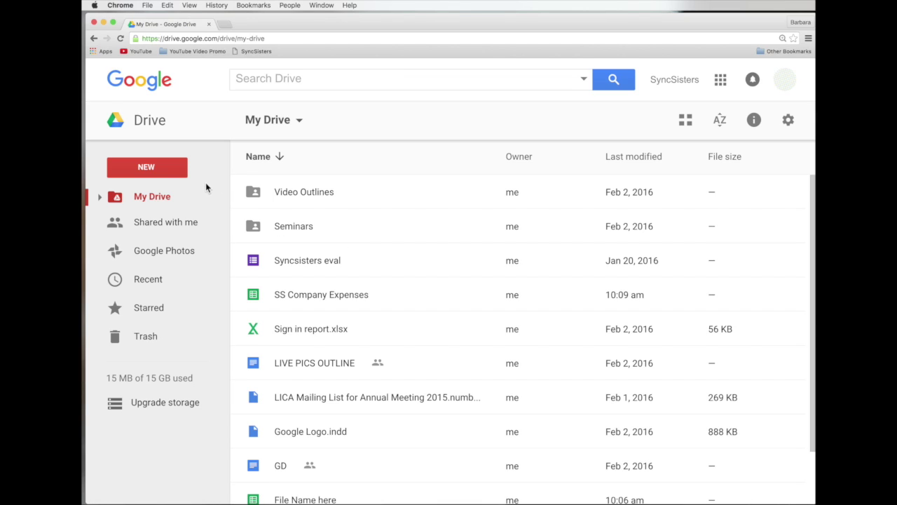
pyautogui.click(151, 170)
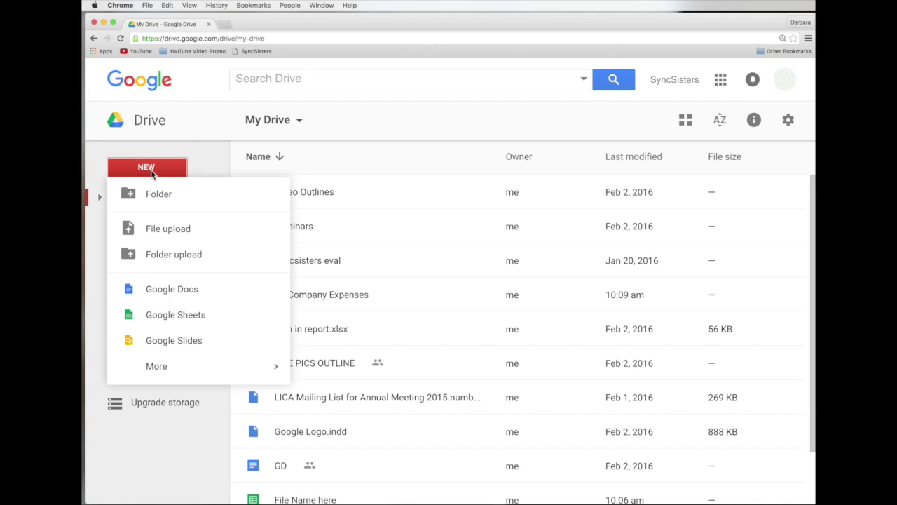
pyautogui.click(168, 317)
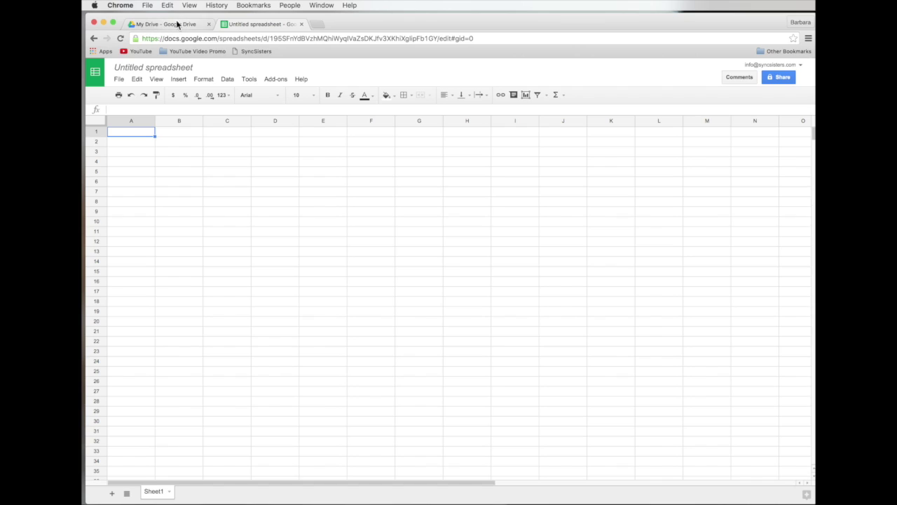
# - View the open My Drive page and return to the untitled spreadsheet
pyautogui.click(154, 25)
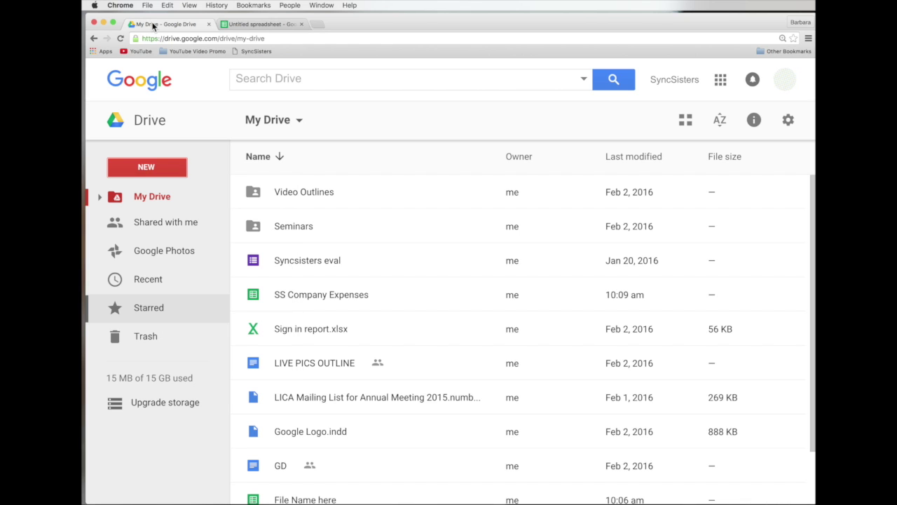
pyautogui.click(252, 26)
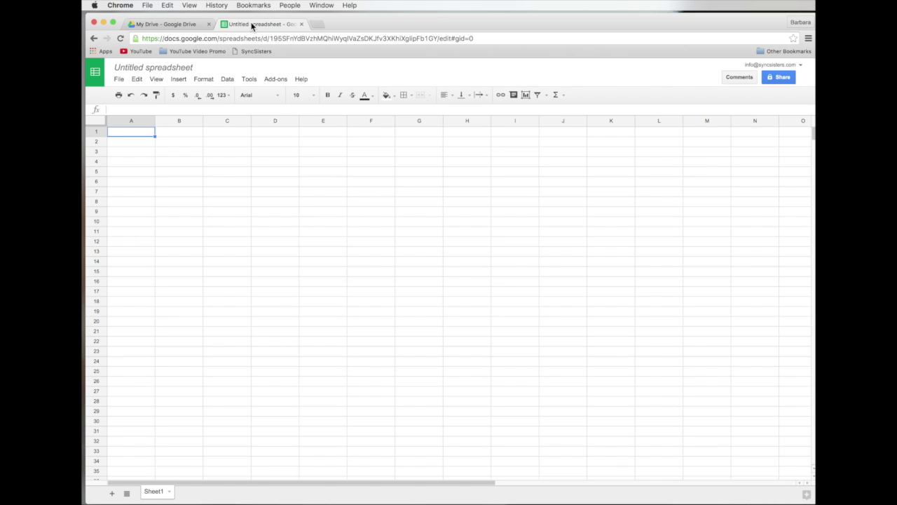
pyautogui.click(97, 39)
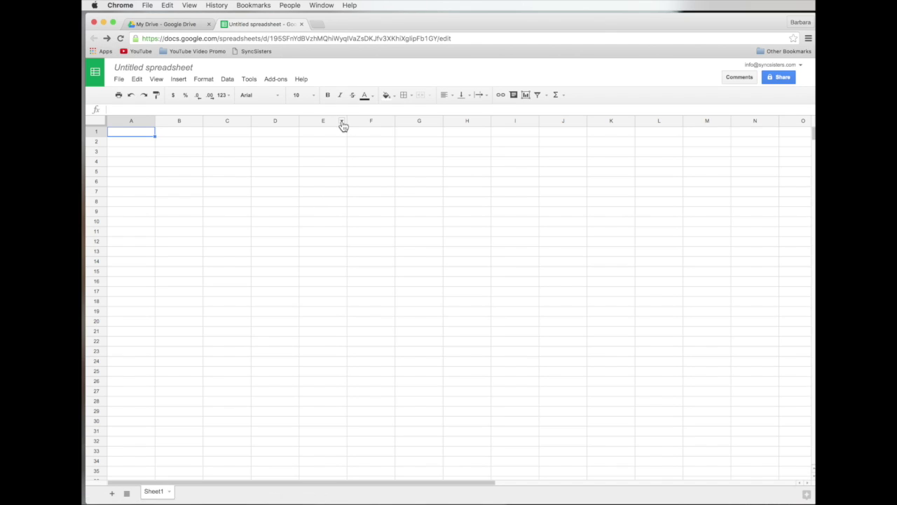
# - Rename the untitled spreadsheet as "My file name here"
pyautogui.click(186, 67)
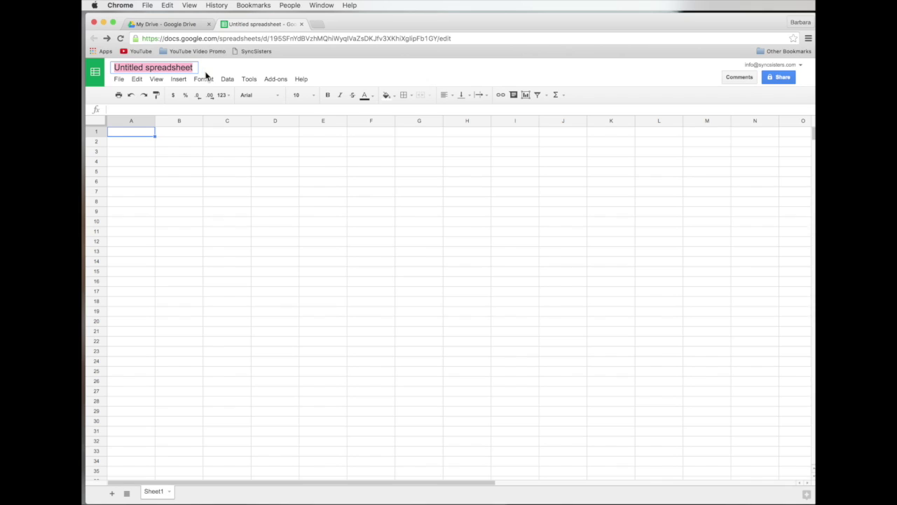
pyautogui.write('M')
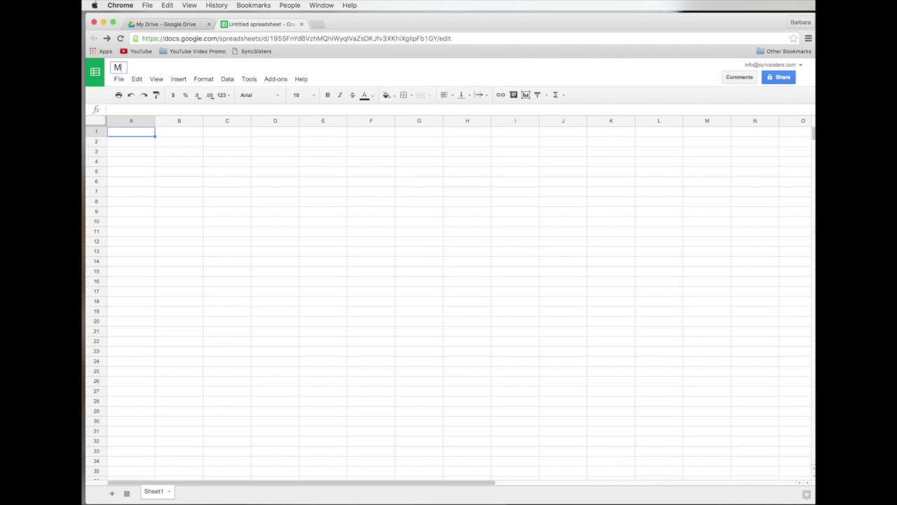
pyautogui.write('y file name here')
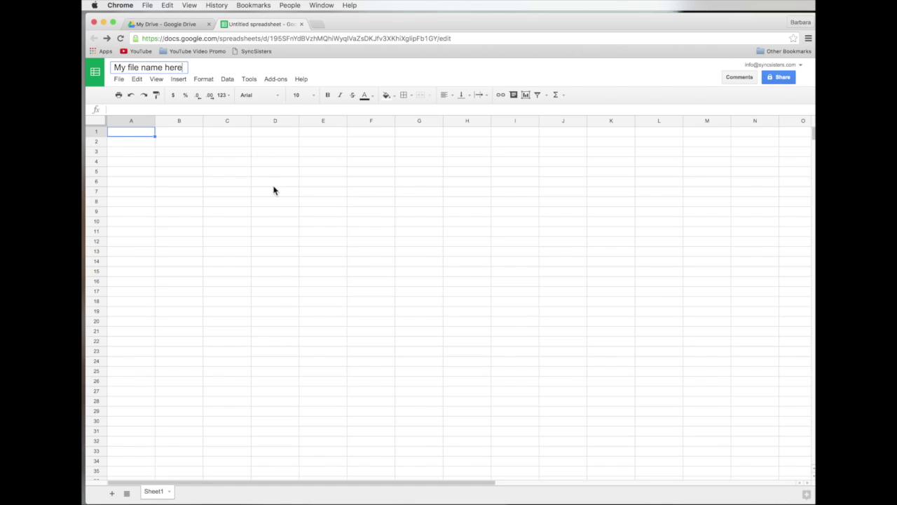
pyautogui.click(191, 164)
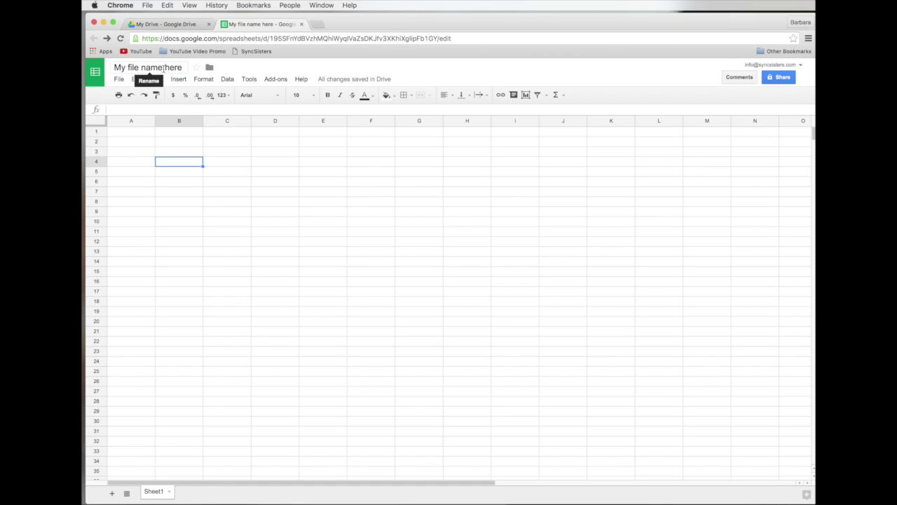
# - Close the "My file name here" spreadsheet and reopen it from the My Drive file list
pyautogui.moveTo(353, 80)
pyautogui.click(301, 24)
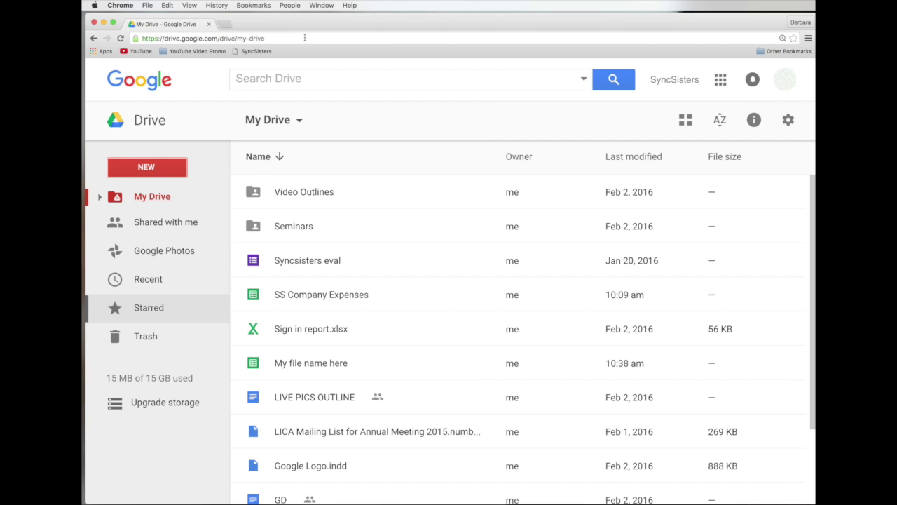
pyautogui.scroll(-3, 382, 399)
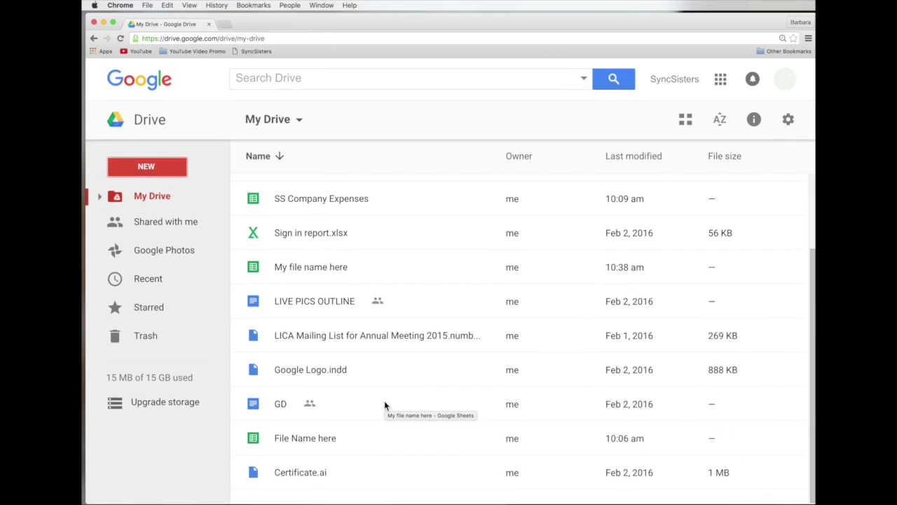
pyautogui.doubleClick(335, 267)
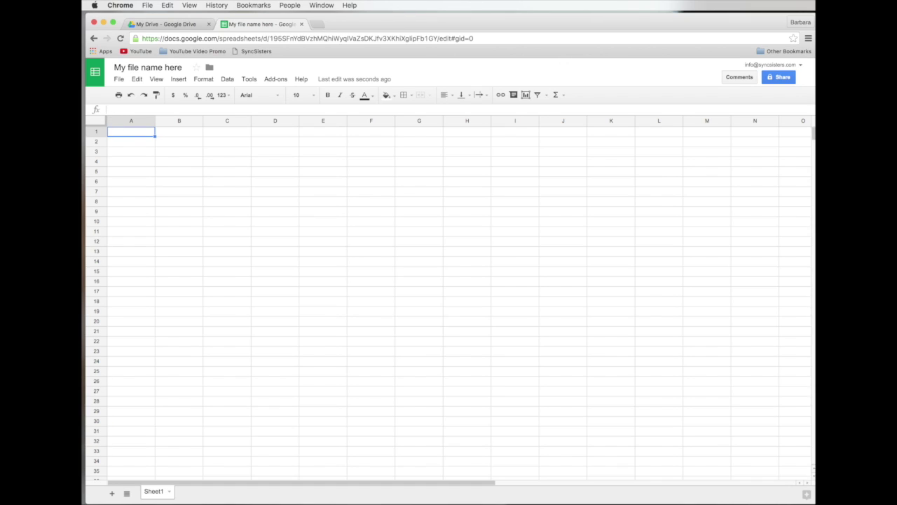
# - Select individual cells in columns A, B and D to examine how columns and rows define a cell's address
pyautogui.click(144, 183)
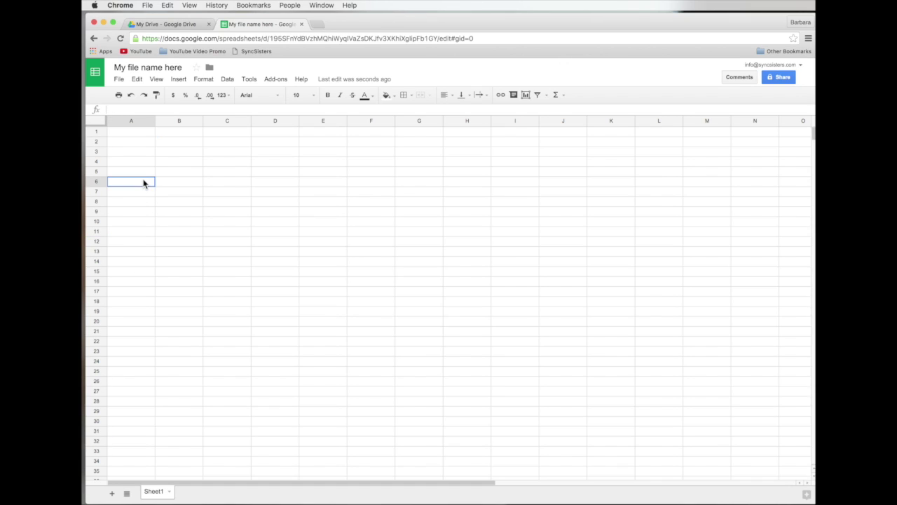
pyautogui.click(170, 172)
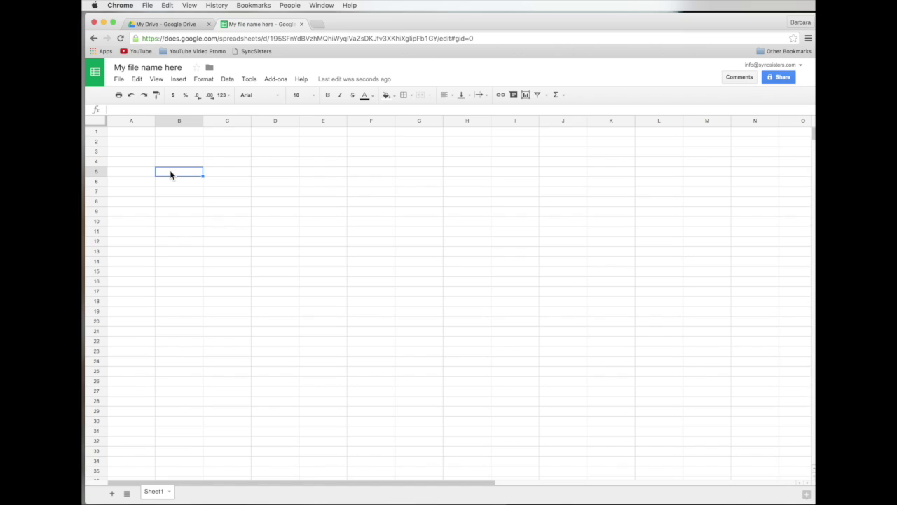
pyautogui.click(180, 132)
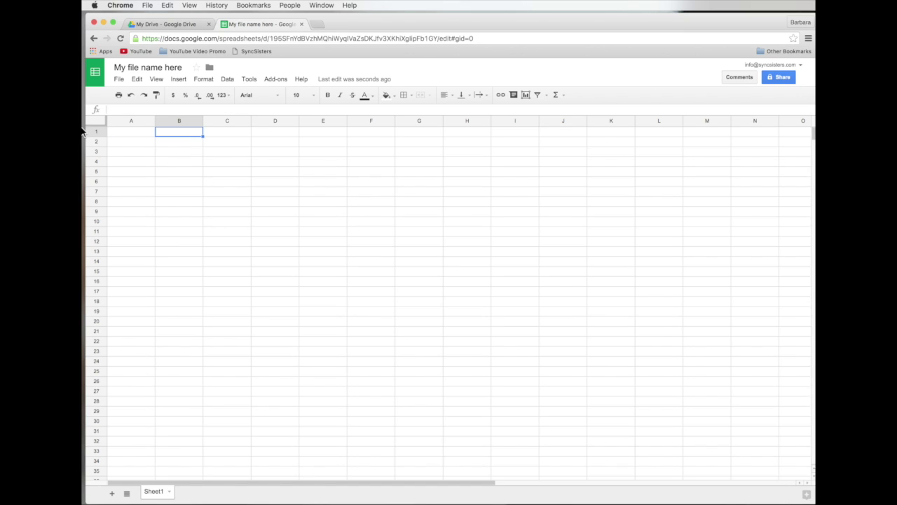
pyautogui.click(178, 143)
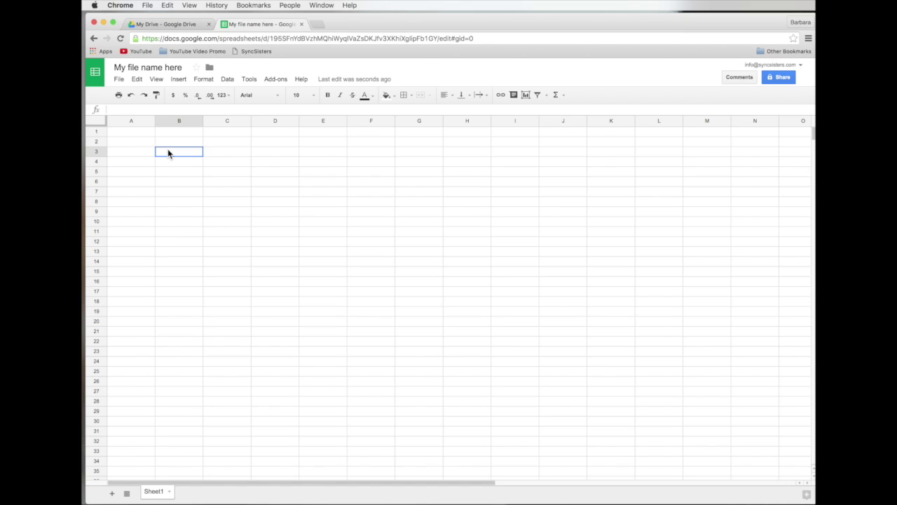
pyautogui.click(294, 134)
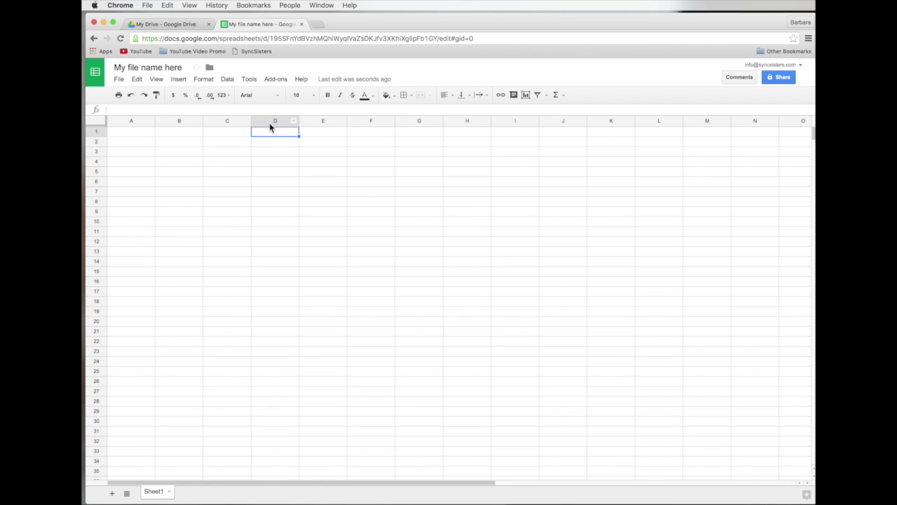
pyautogui.click(265, 153)
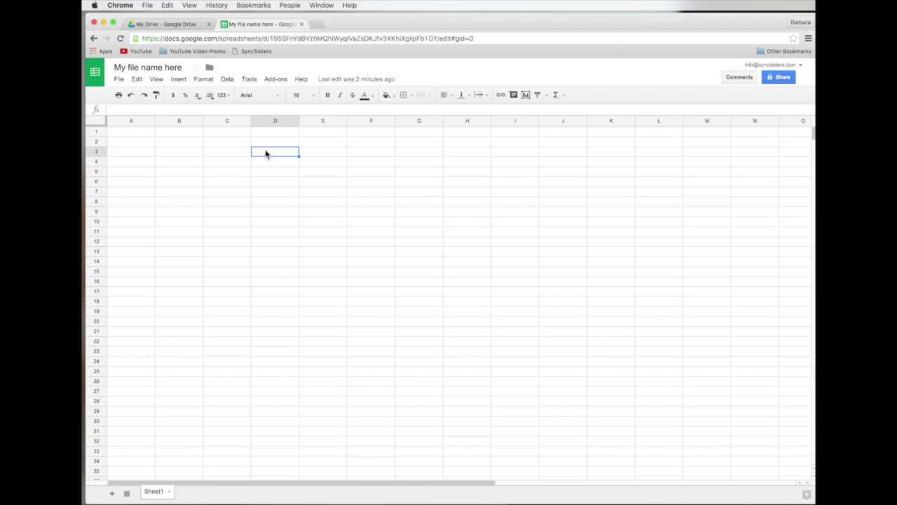
# - Examine the full extent of the blank sheet, down to its last row and across to its last column
pyautogui.scroll(-15, 198, 396)
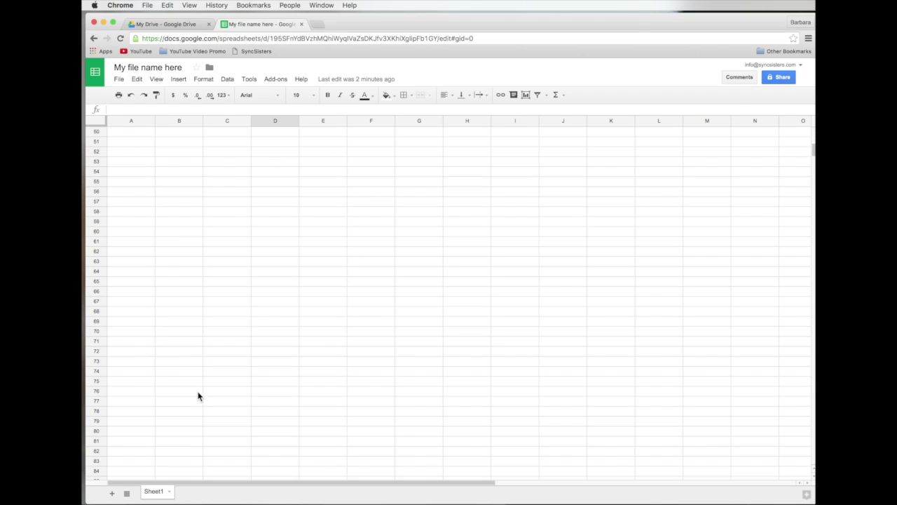
pyautogui.scroll(-2, 198, 396)
pyautogui.scroll(-15, 263, 339)
pyautogui.scroll(-20, 263, 338)
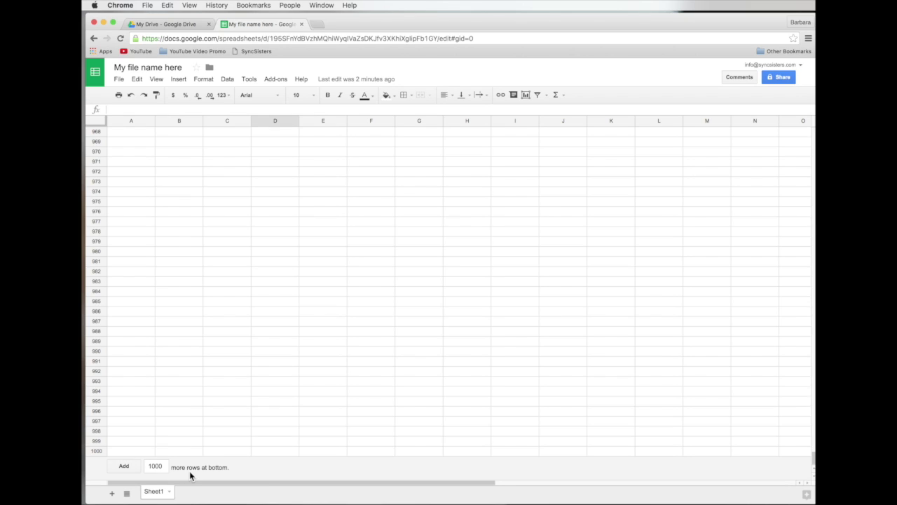
pyautogui.scroll(20, 176, 215)
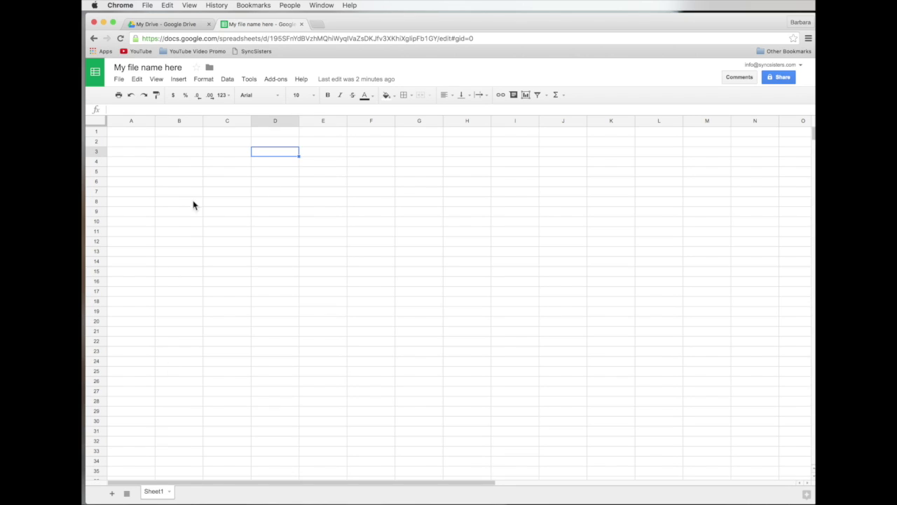
pyautogui.hscroll(10, 678, 171)
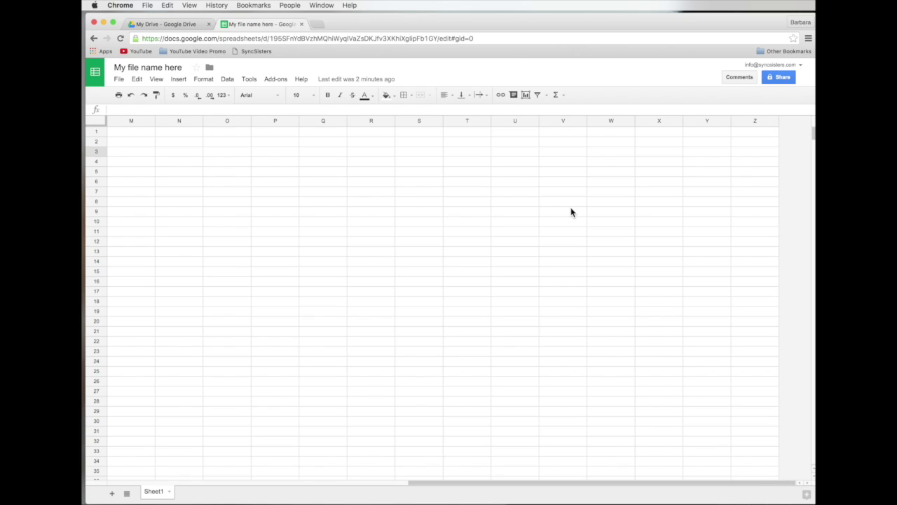
pyautogui.hscroll(-10, 570, 209)
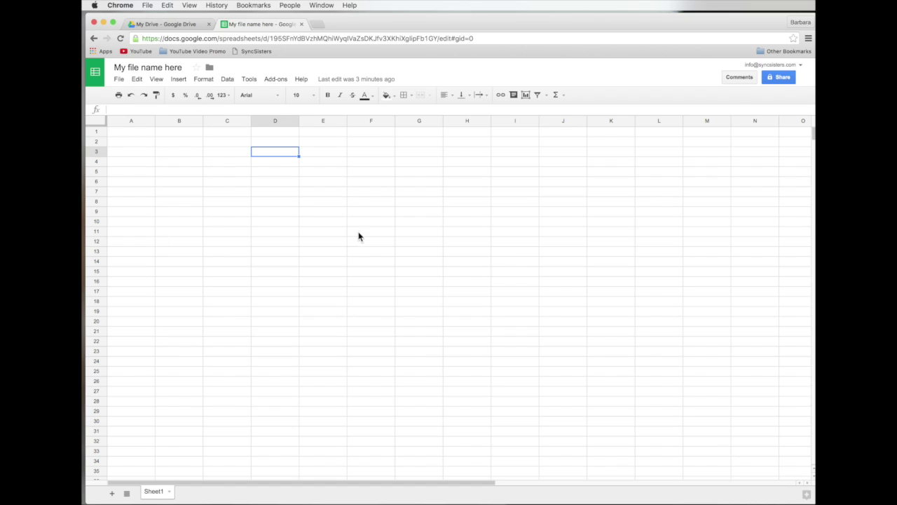
# - Enter the title "Company Expenses" in cell A1
pyautogui.click(146, 107)
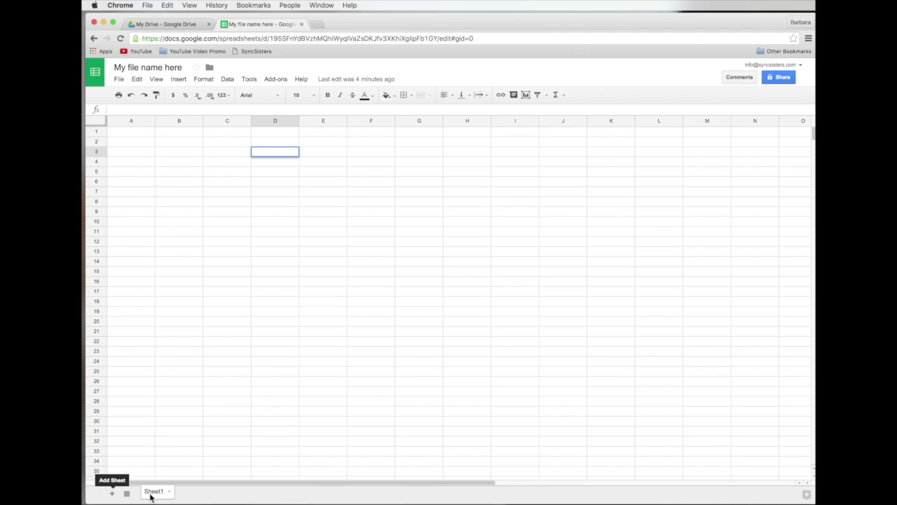
pyautogui.click(126, 142)
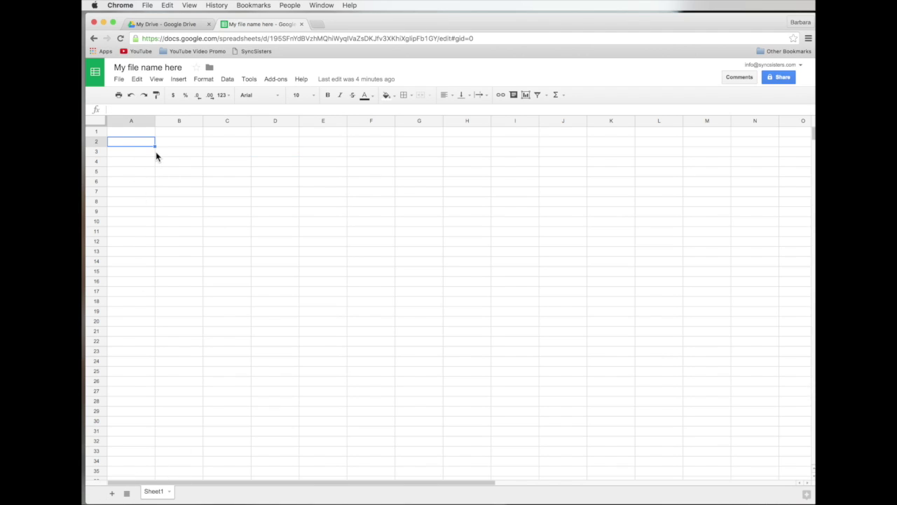
pyautogui.click(137, 133)
pyautogui.write('Company Expne')
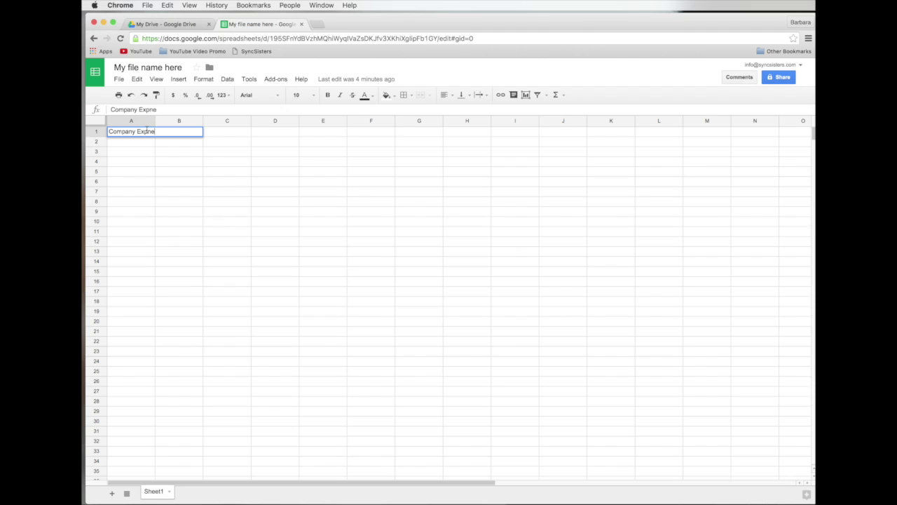
pyautogui.press('BackSpace')
pyautogui.press('BackSpace')
pyautogui.write('enses')
pyautogui.press('Return')
pyautogui.hscroll(6, 158, 161)
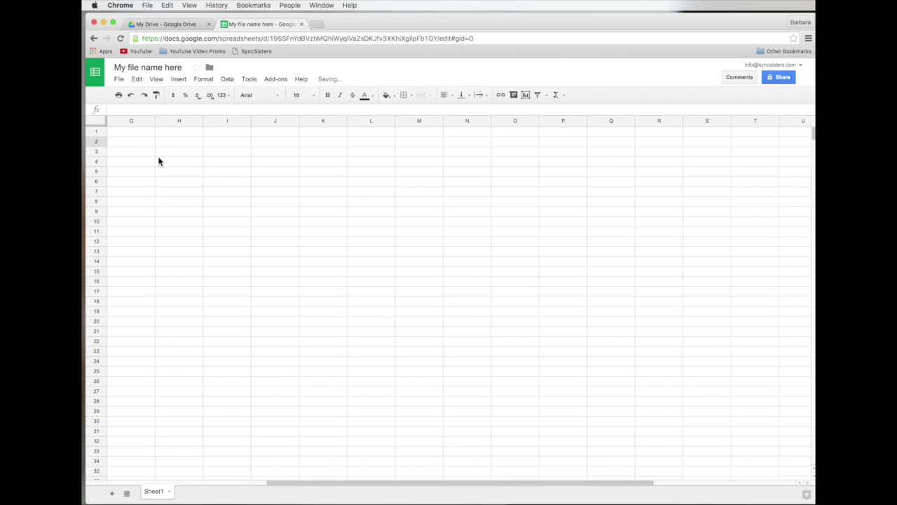
pyautogui.hscroll(-6, 140, 140)
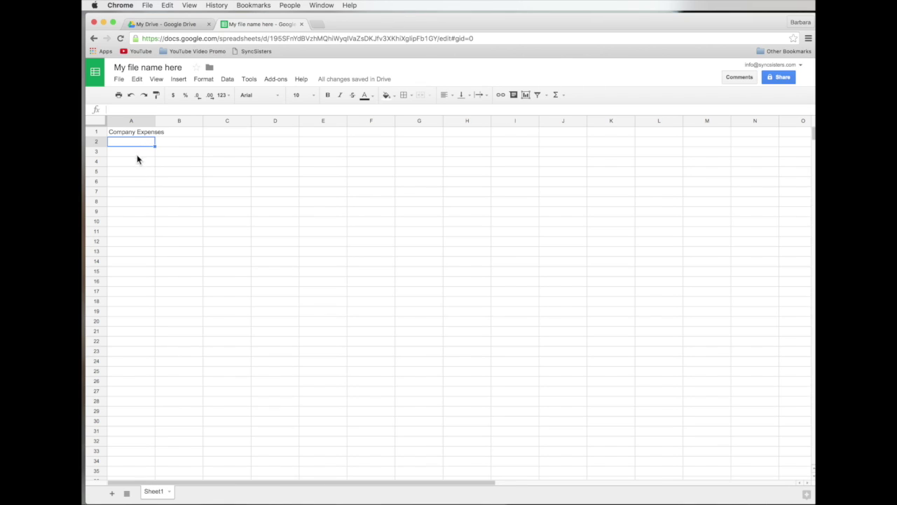
# - Enter the column headings Date, Transaction Type, Paid to, Description and Amount across cells A3 to E3
pyautogui.click(136, 149)
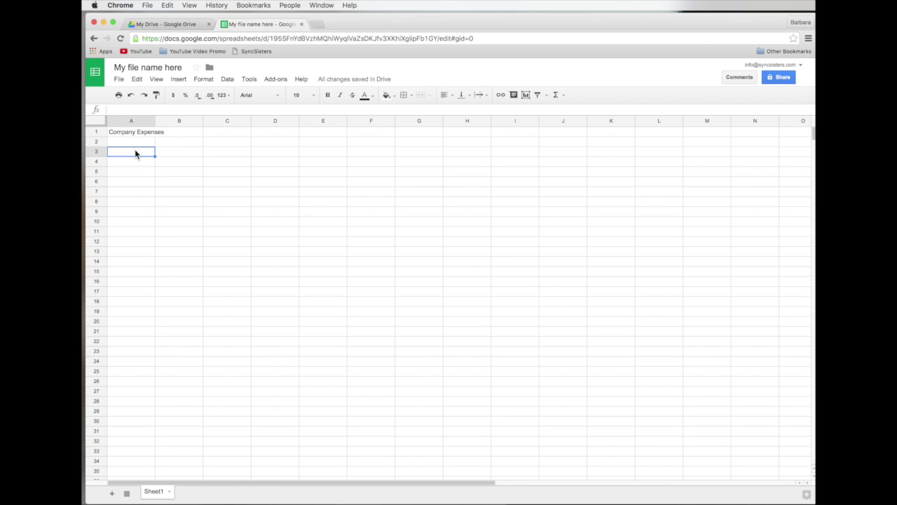
pyautogui.write('Date')
pyautogui.press('Tab')
pyautogui.write('Transa')
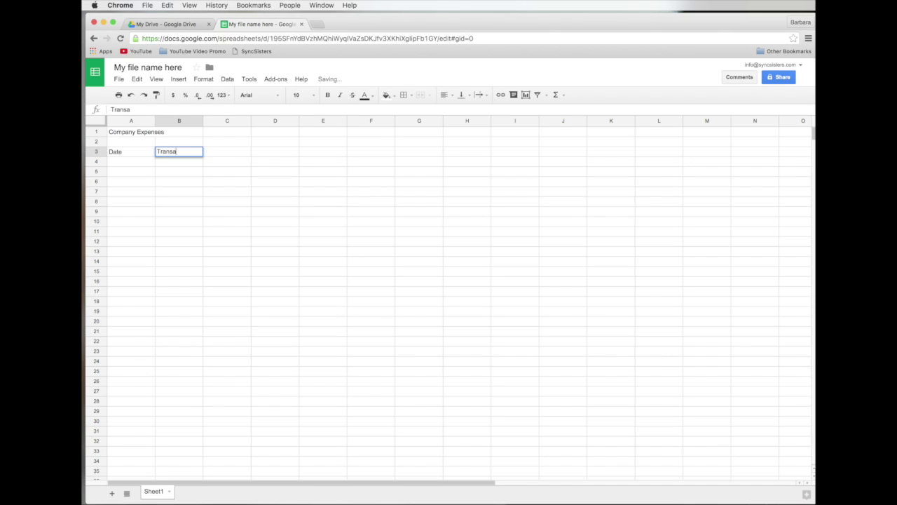
pyautogui.write('ction Type')
pyautogui.press('Tab')
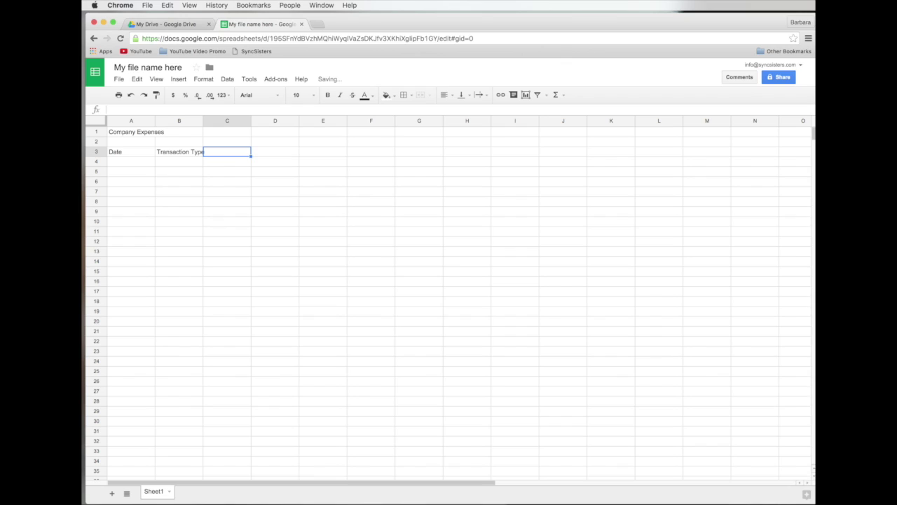
pyautogui.write('Paid to')
pyautogui.press('Tab')
pyautogui.write('Desc')
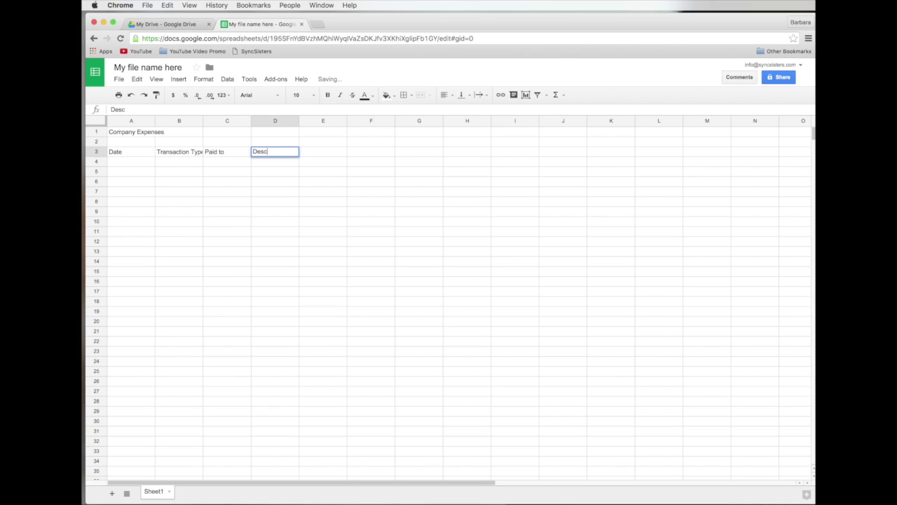
pyautogui.write('ription')
pyautogui.press('Tab')
pyautogui.write('Amount')
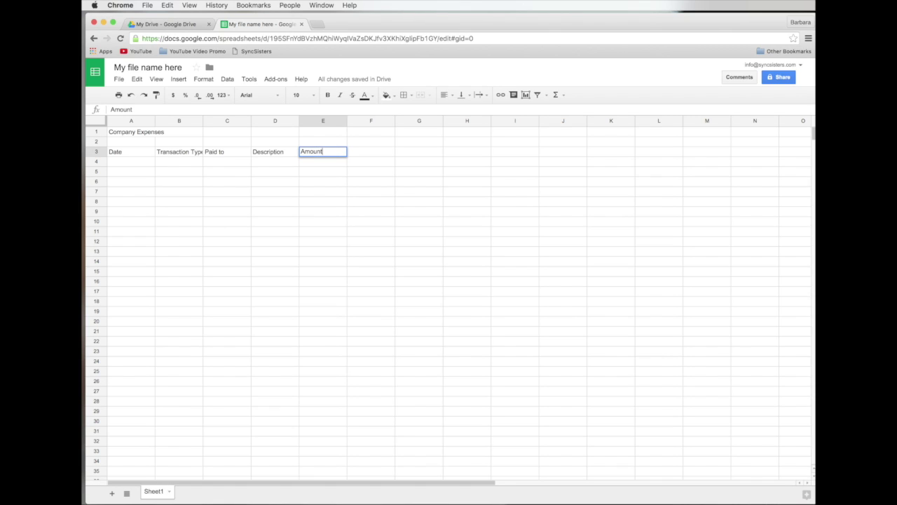
# - Fill row 4 with the first expense: 1/15/16, CC, Fabulous Nails, kk nails and 30
pyautogui.click(138, 163)
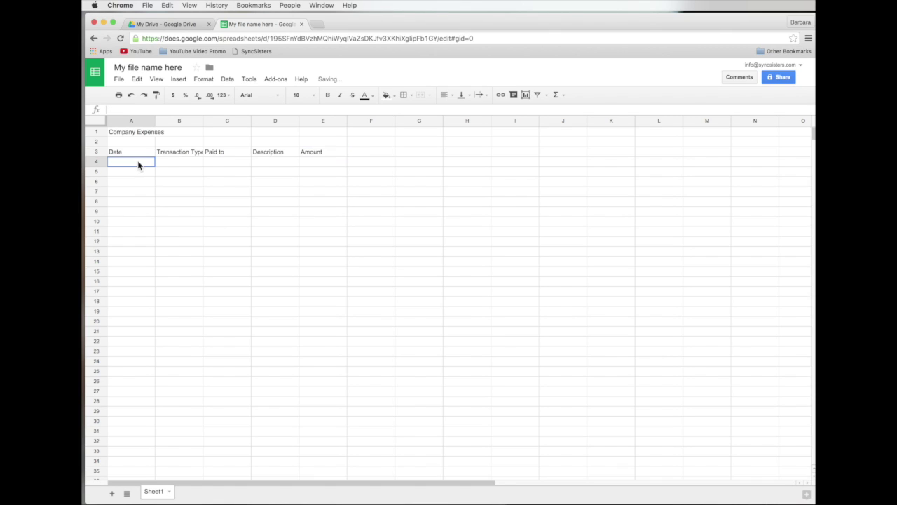
pyautogui.write('1/15/16')
pyautogui.press('Tab')
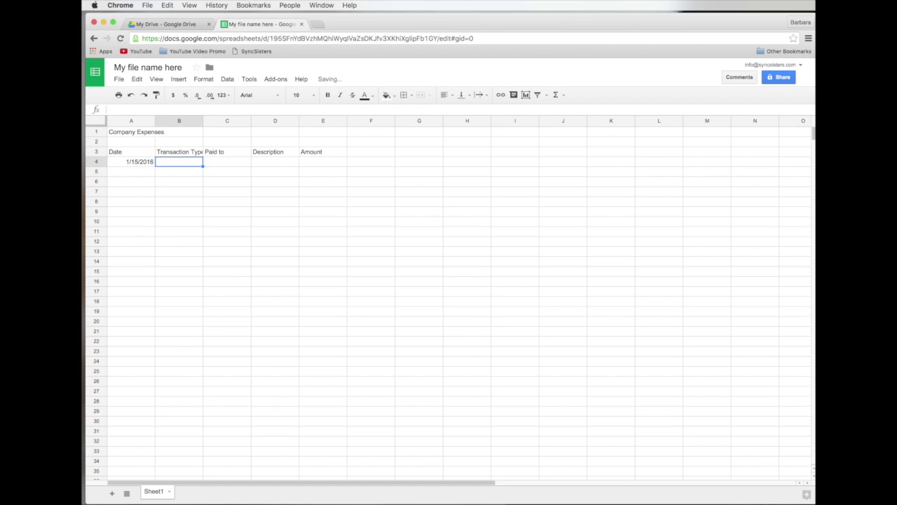
pyautogui.write('CC')
pyautogui.press('Tab')
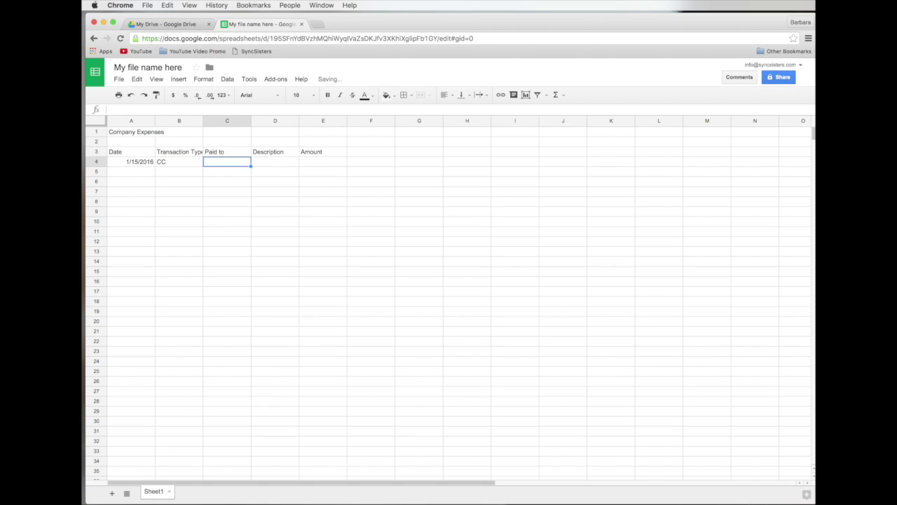
pyautogui.write('Fabulou')
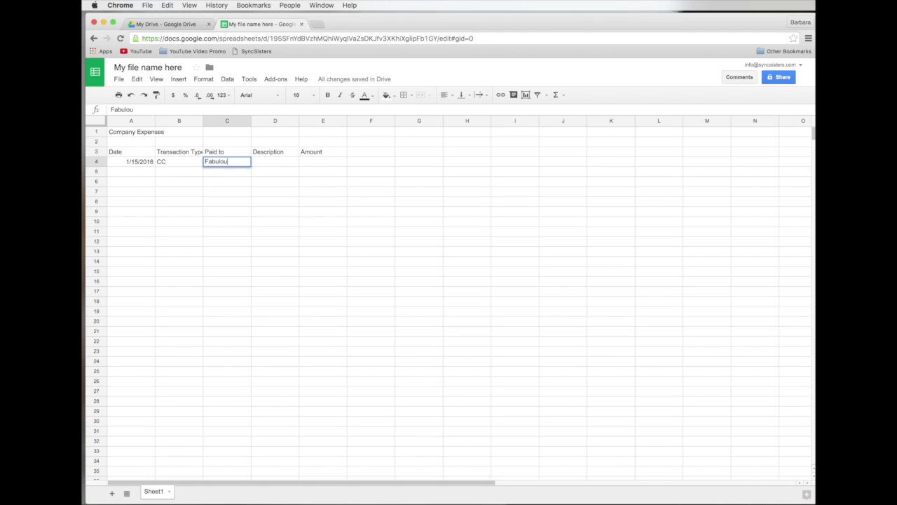
pyautogui.write('s Nails')
pyautogui.press('Tab')
pyautogui.write('kk nails')
pyautogui.press('Tab')
pyautogui.write('30')
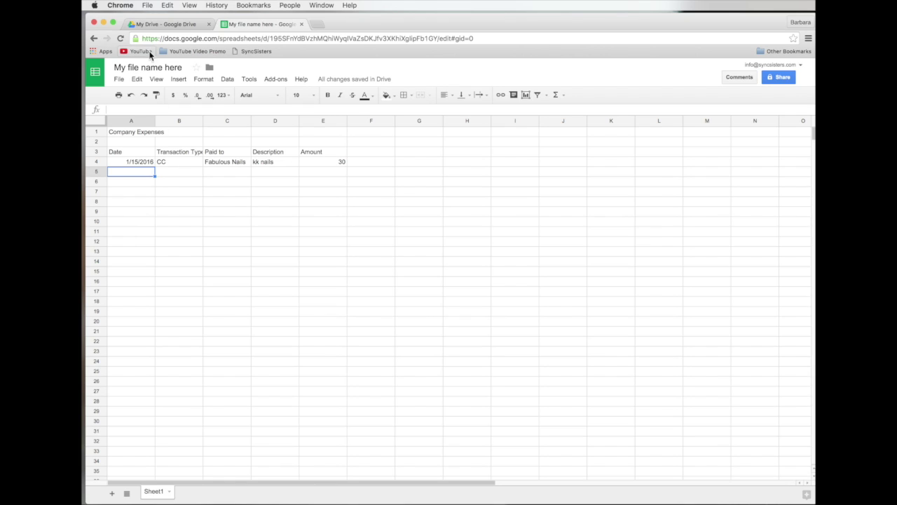
# - Close this spreadsheet and open "SS Company Expenses" from the My Drive file list
pyautogui.click(301, 25)
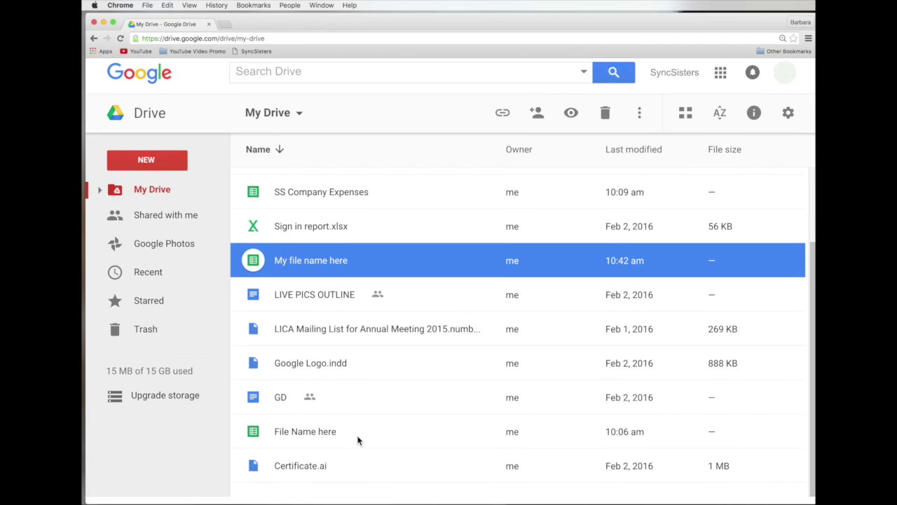
pyautogui.click(328, 199)
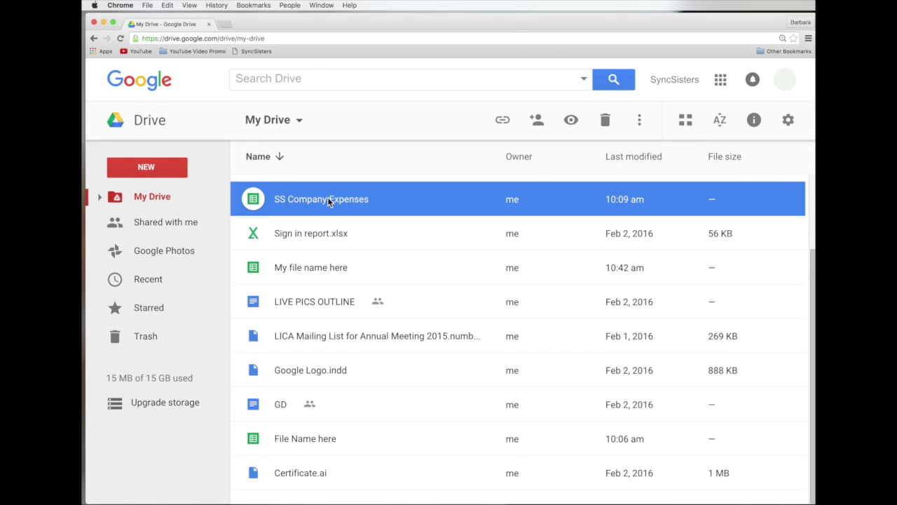
pyautogui.doubleClick(327, 199)
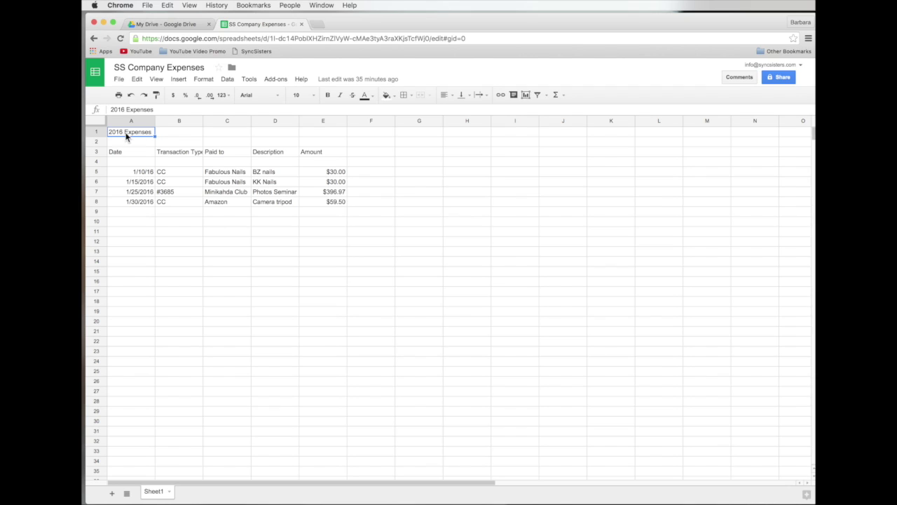
pyautogui.click(117, 155)
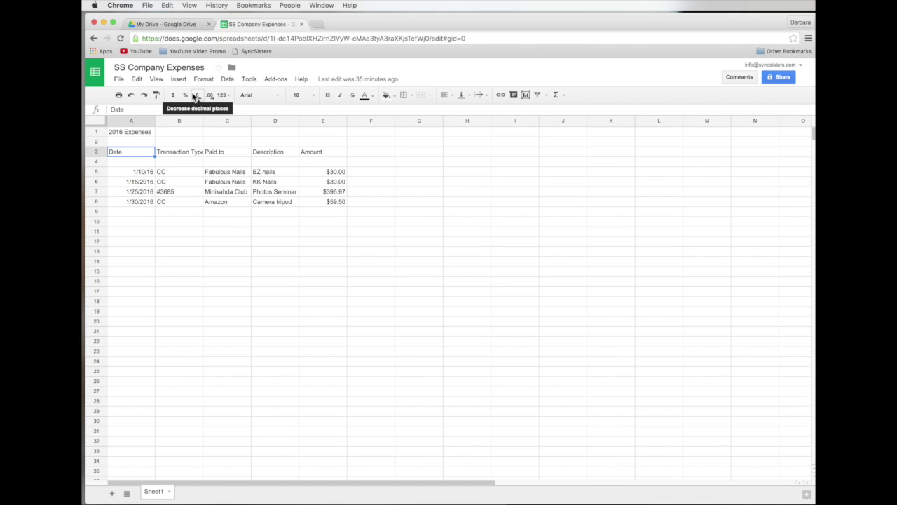
# - Format the first amount in E5 as currency, reduce its decimals to none, and raise them to four places
pyautogui.click(334, 172)
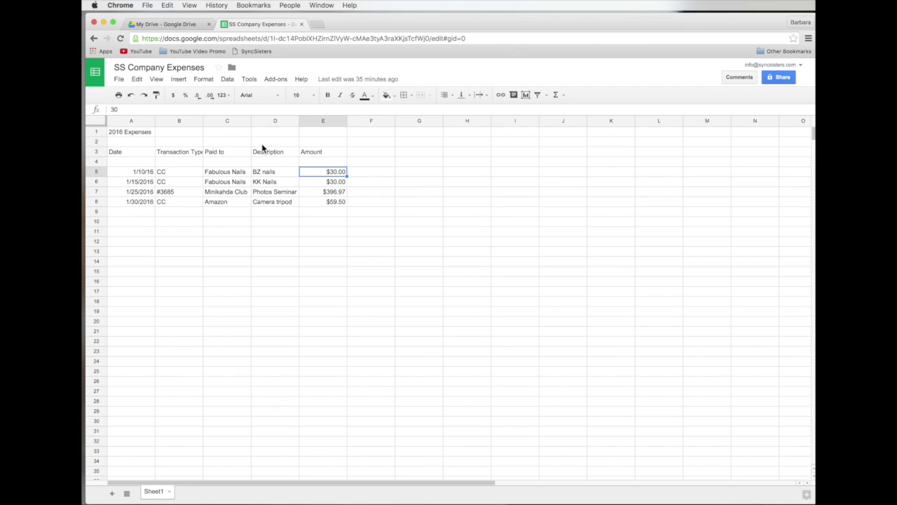
pyautogui.click(174, 95)
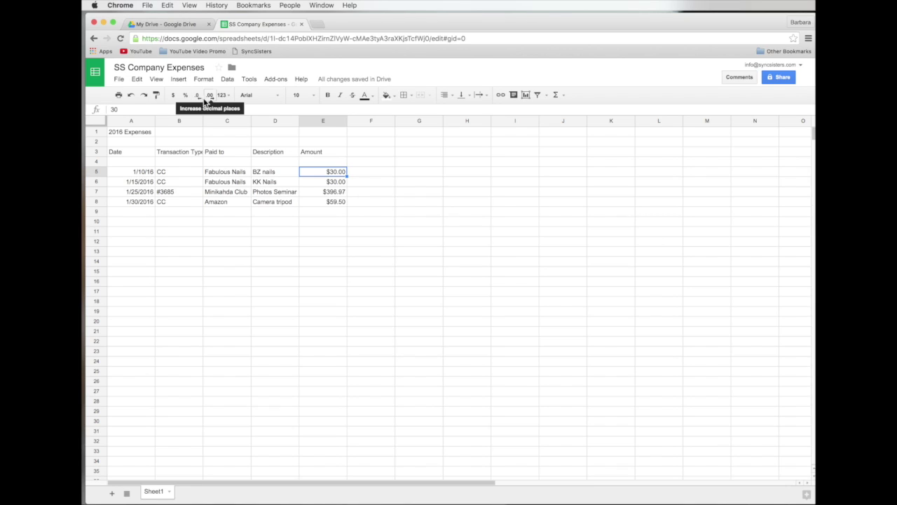
pyautogui.click(197, 98)
pyautogui.click(198, 98)
pyautogui.click(213, 99)
pyautogui.click(212, 99)
pyautogui.click(213, 99)
pyautogui.click(212, 98)
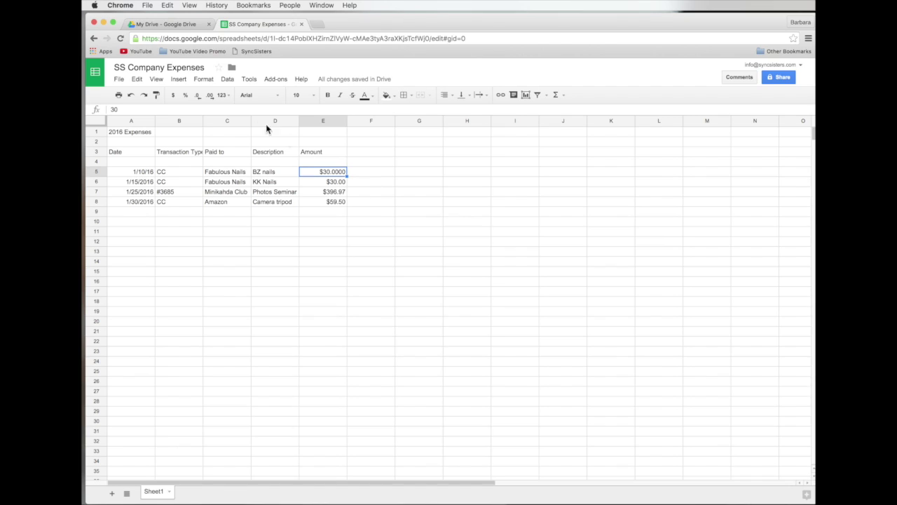
# - Try the percent format on E5, review the other number formats, and set the cell back to Currency
pyautogui.click(185, 95)
pyautogui.click(226, 96)
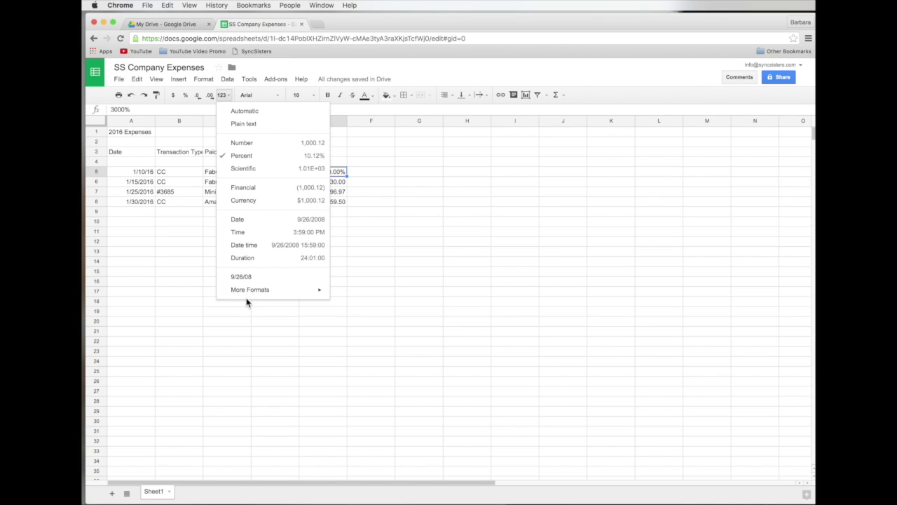
pyautogui.moveTo(249, 295)
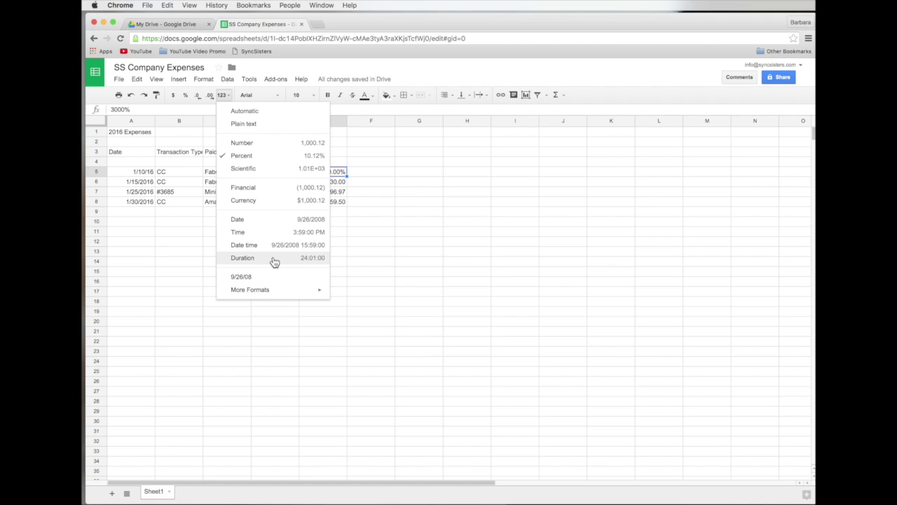
pyautogui.click(268, 204)
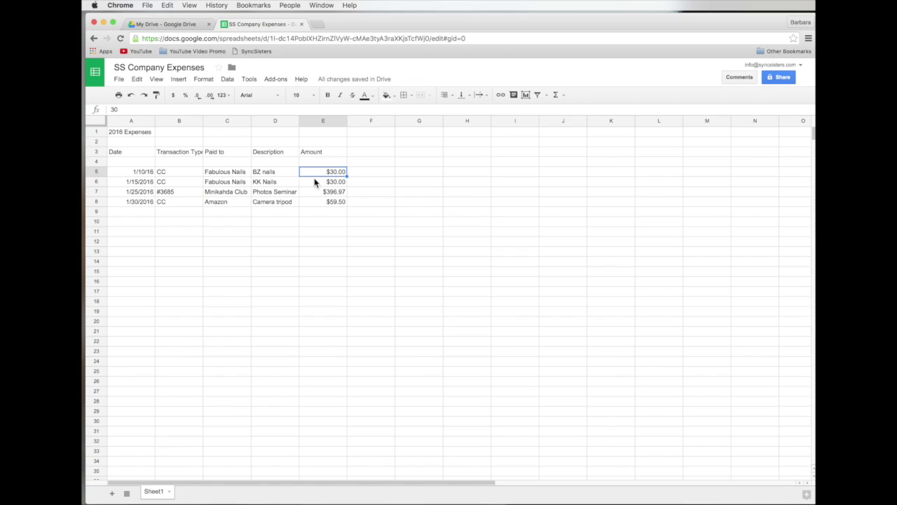
# - Switch the entire Amount column E to percent format and back to currency
pyautogui.click(326, 121)
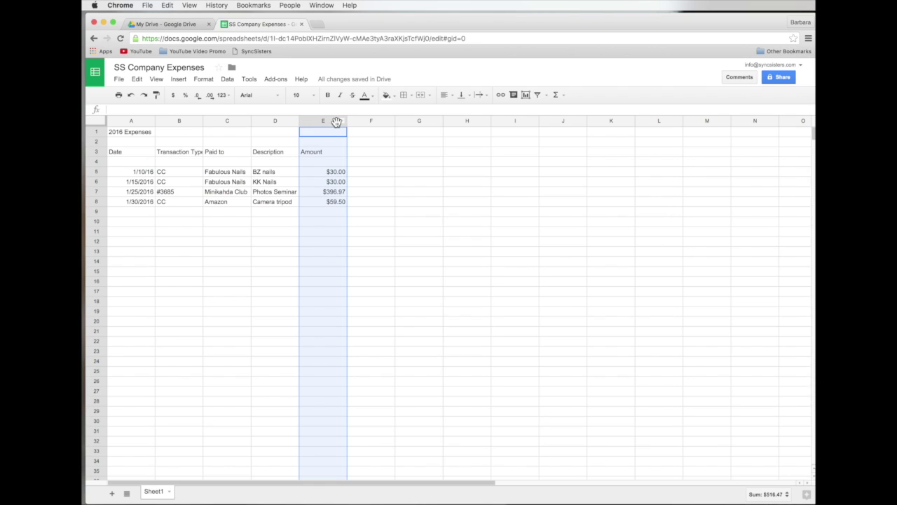
pyautogui.click(186, 96)
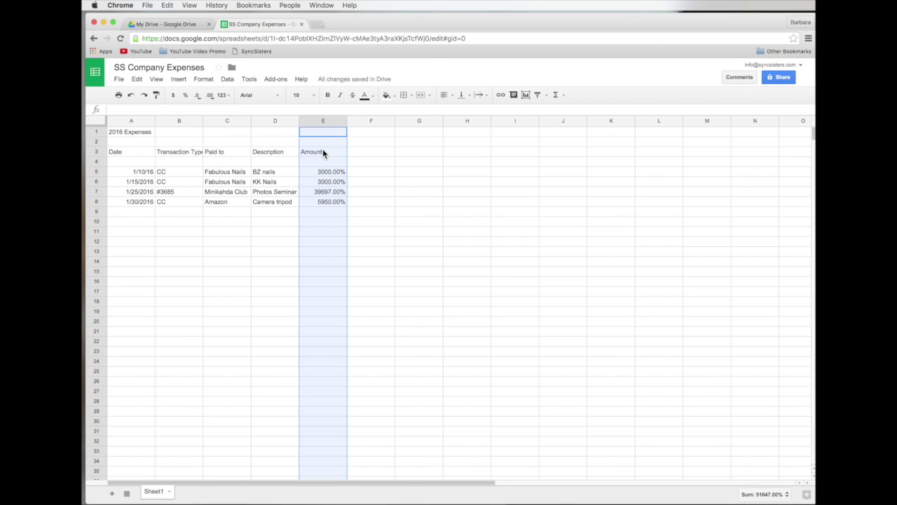
pyautogui.click(174, 97)
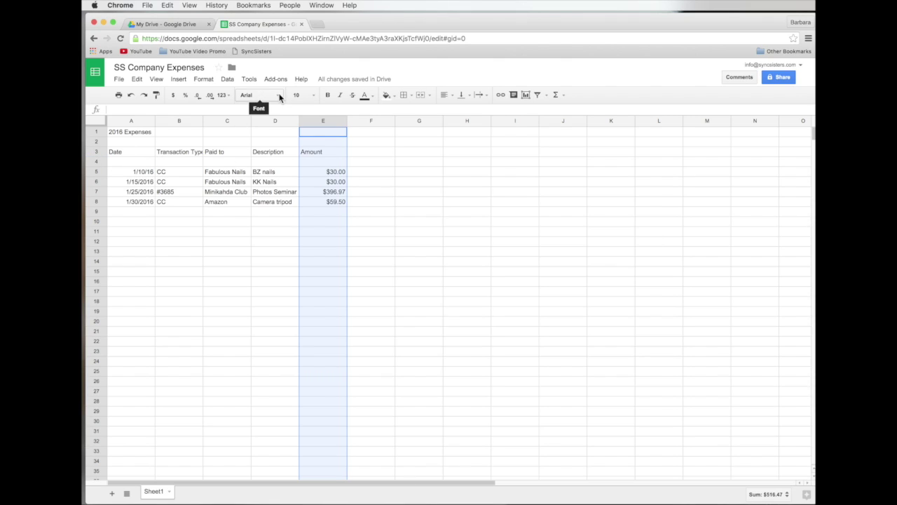
# - Set the "2016 Expenses" title in A1 to the Impact font at size 18, trying italic and removing it
pyautogui.click(126, 136)
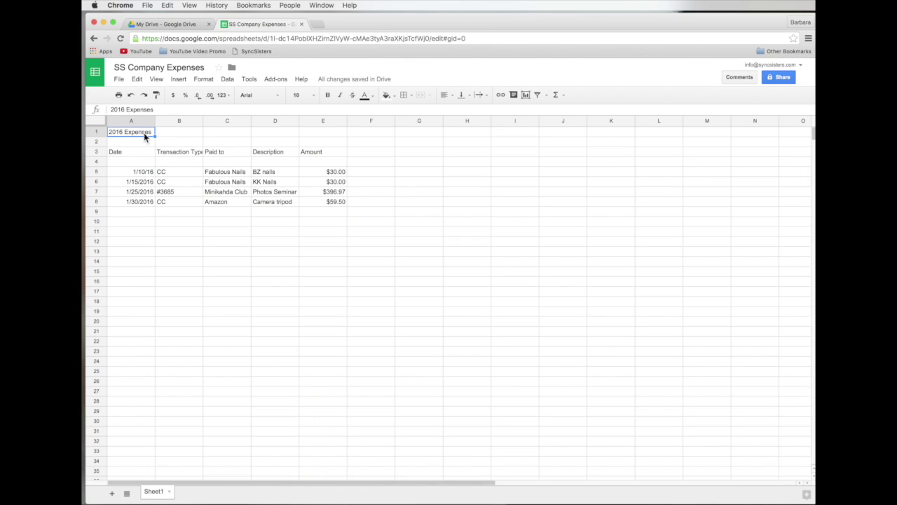
pyautogui.click(269, 93)
pyautogui.click(266, 114)
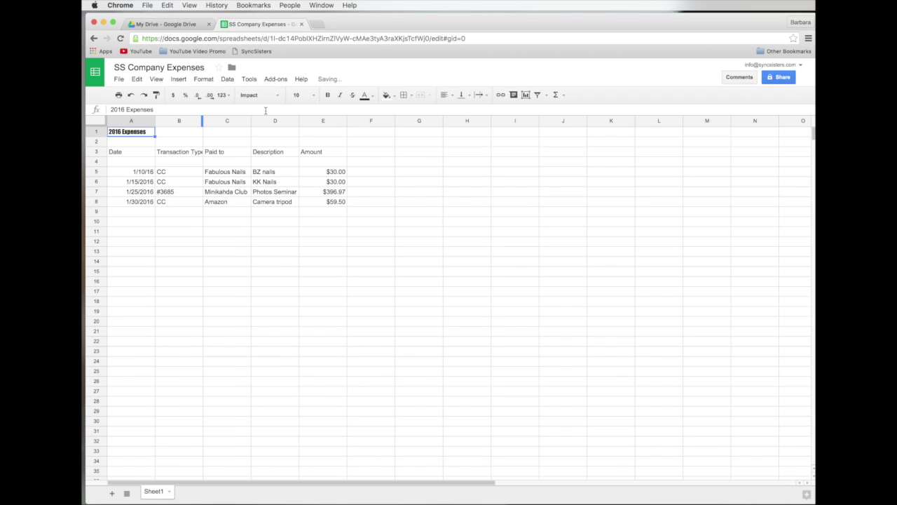
pyautogui.click(313, 98)
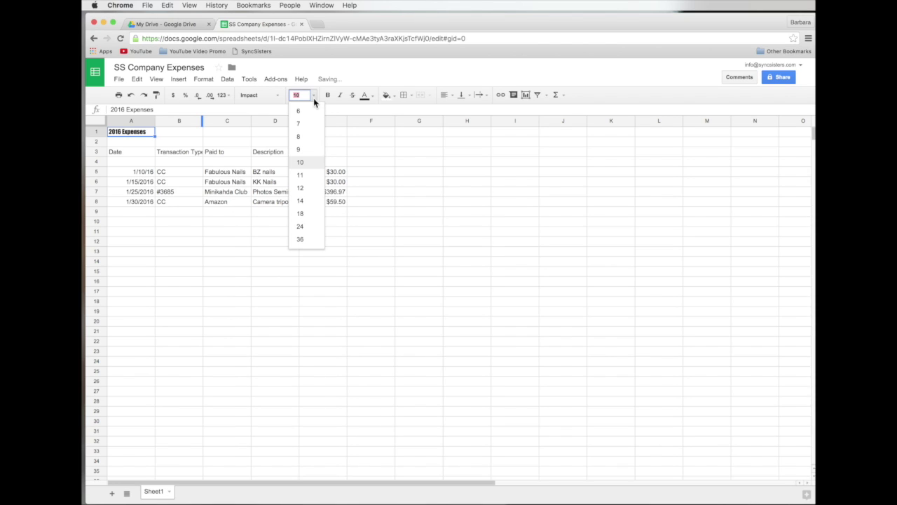
pyautogui.click(301, 214)
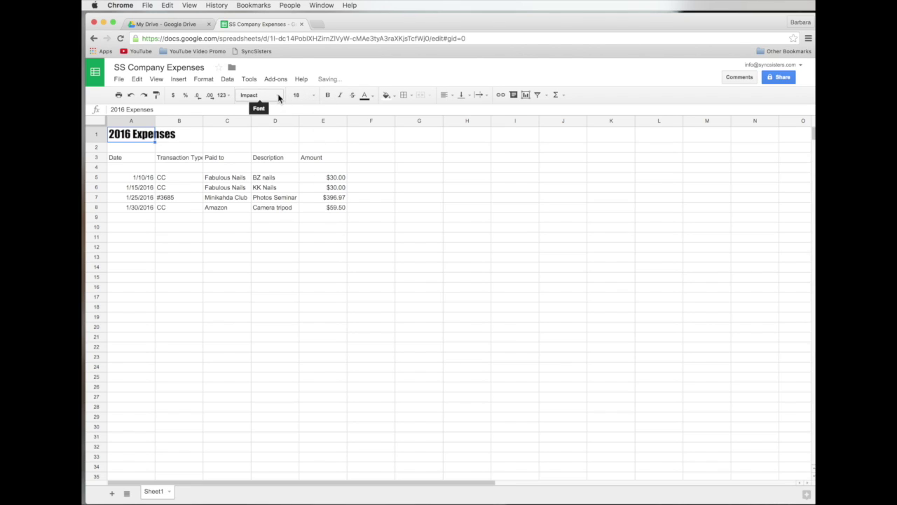
pyautogui.click(340, 97)
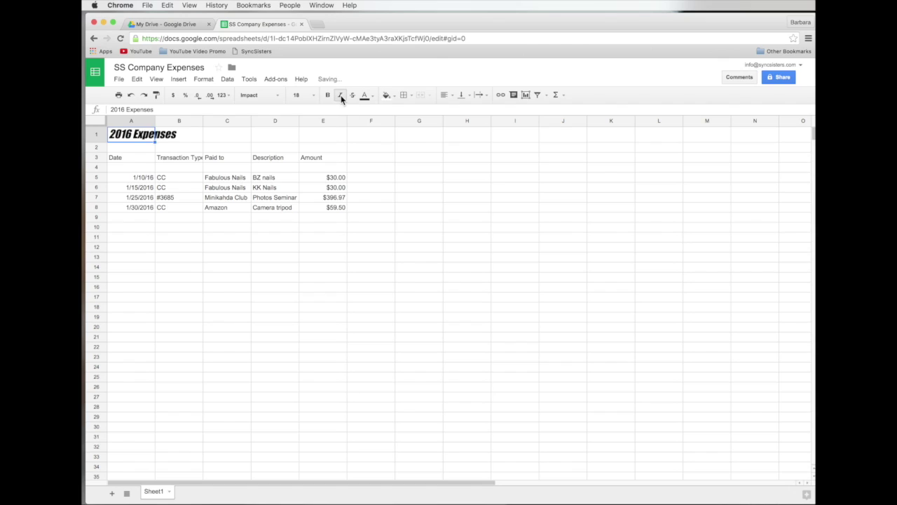
pyautogui.click(340, 97)
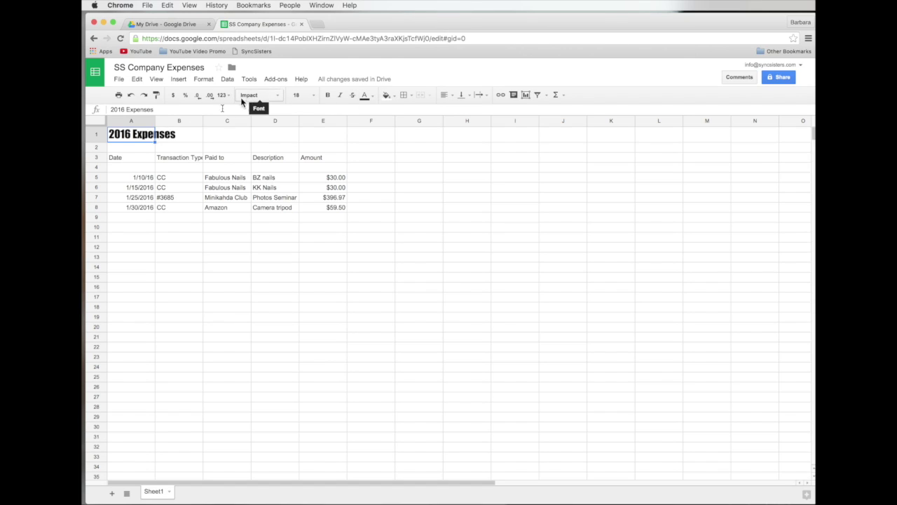
# - Make the column headings from Date to Amount in row 3 bold
pyautogui.moveTo(126, 156); pyautogui.dragTo(326, 161)
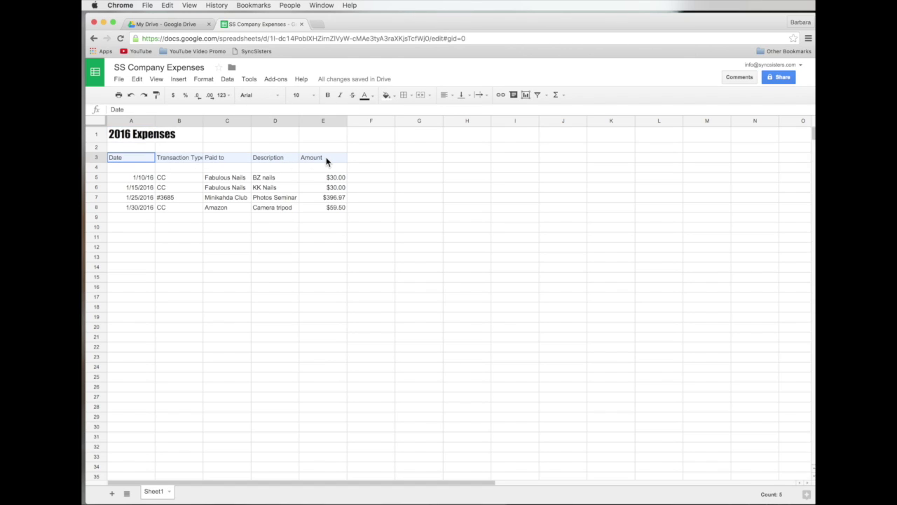
pyautogui.click(326, 94)
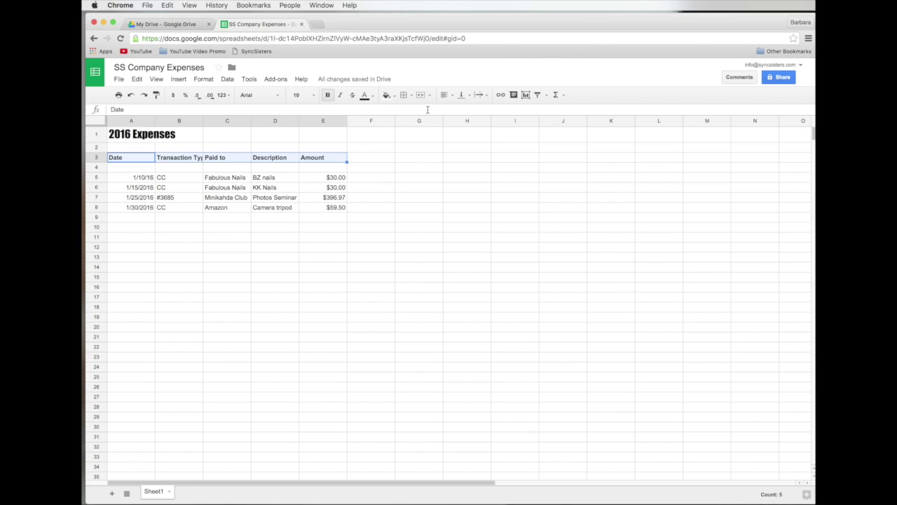
pyautogui.click(403, 245)
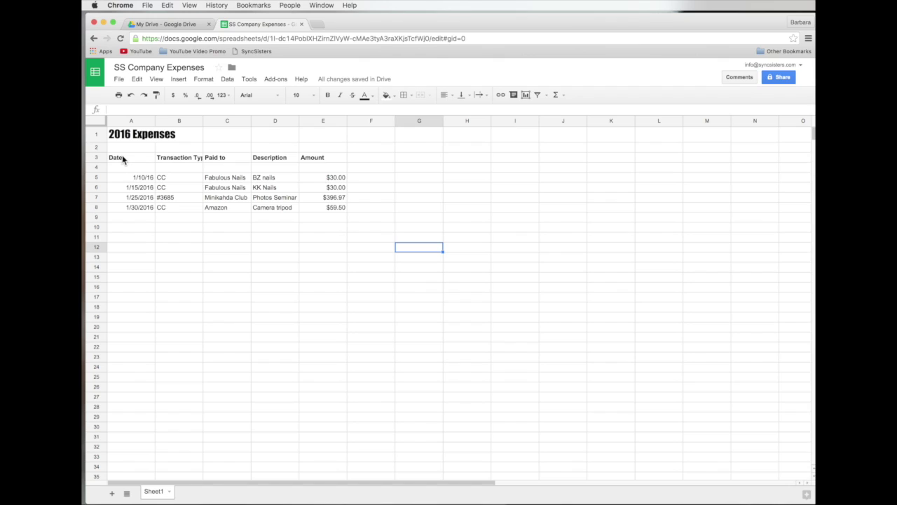
# - Add an outer border around the heading cells A3 to E3
pyautogui.moveTo(119, 157); pyautogui.dragTo(320, 160)
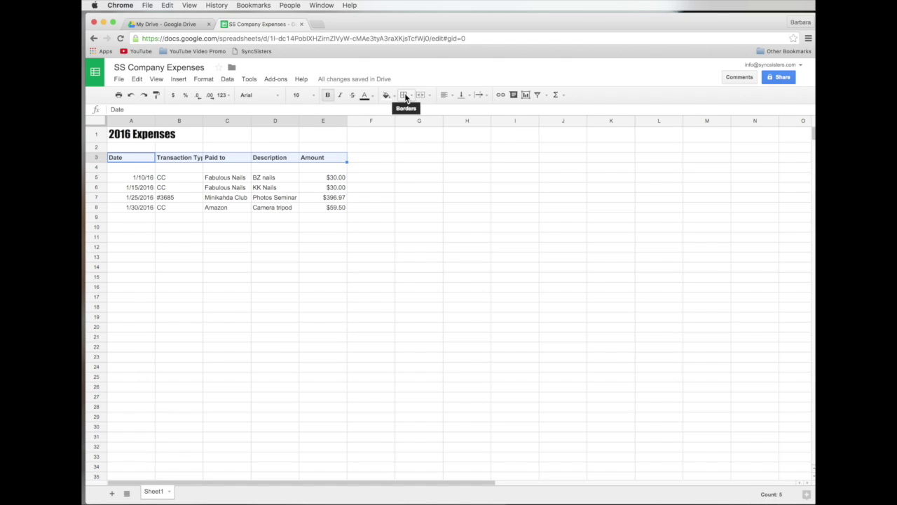
pyautogui.click(405, 97)
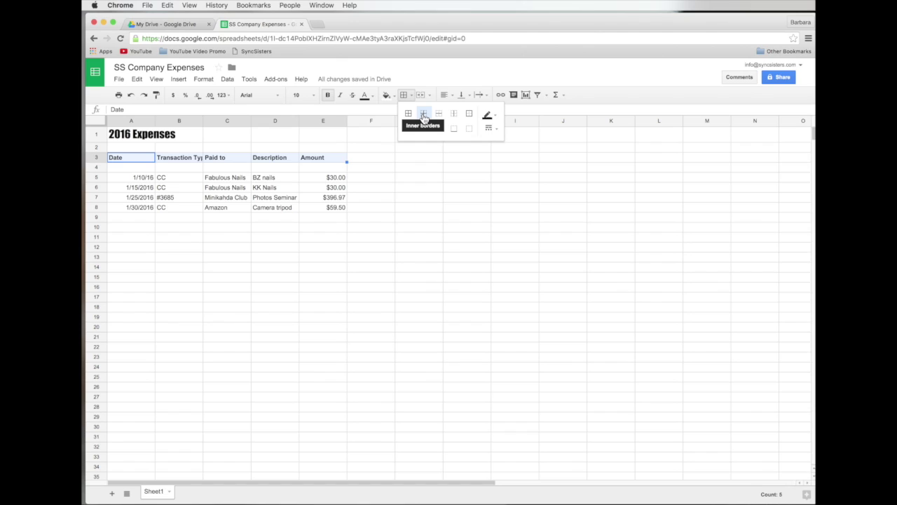
pyautogui.click(470, 114)
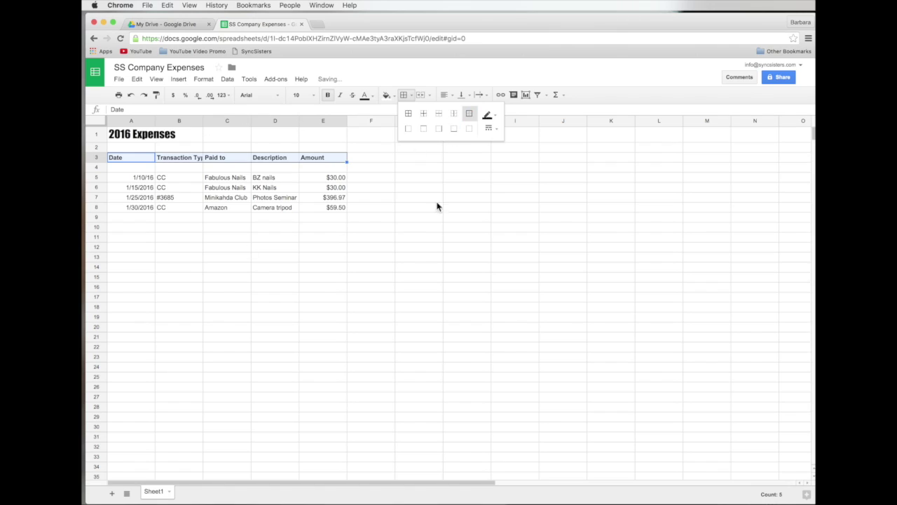
# - Change the outer border around the heading cells A3 to E3 to purple
pyautogui.click(488, 115)
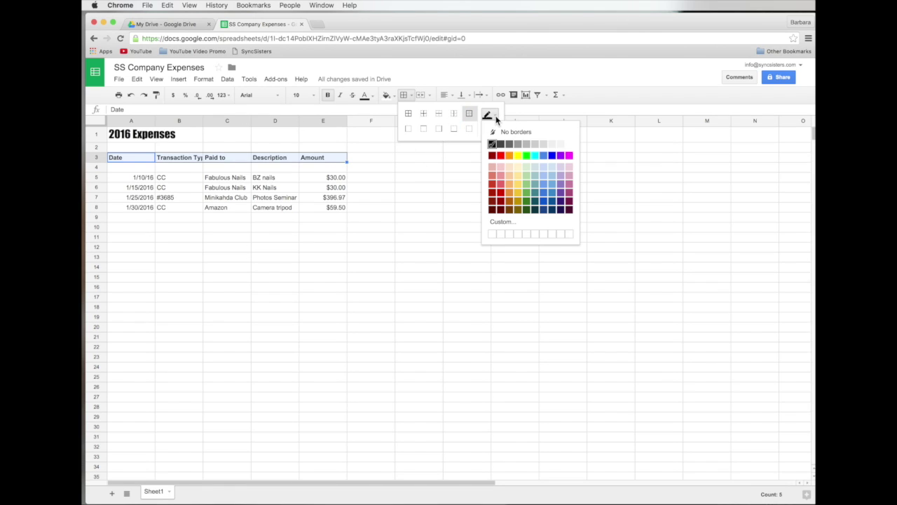
pyautogui.click(559, 155)
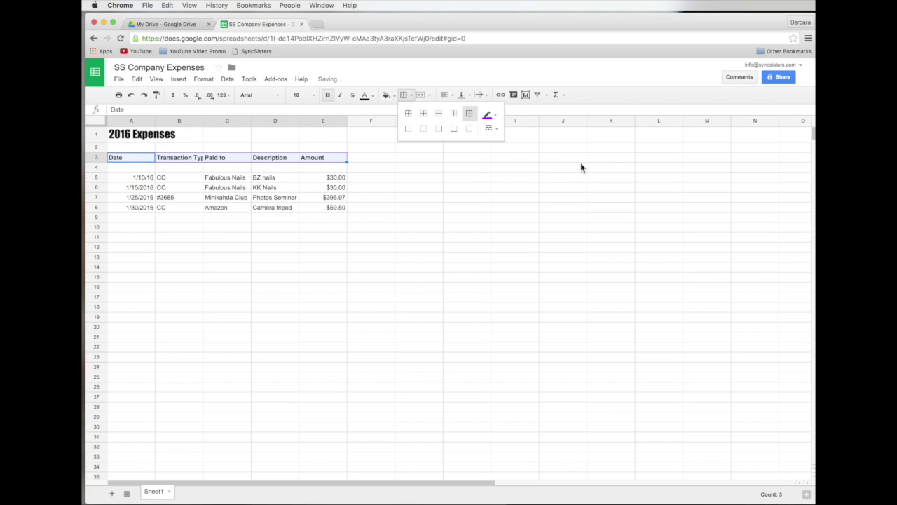
pyautogui.click(489, 129)
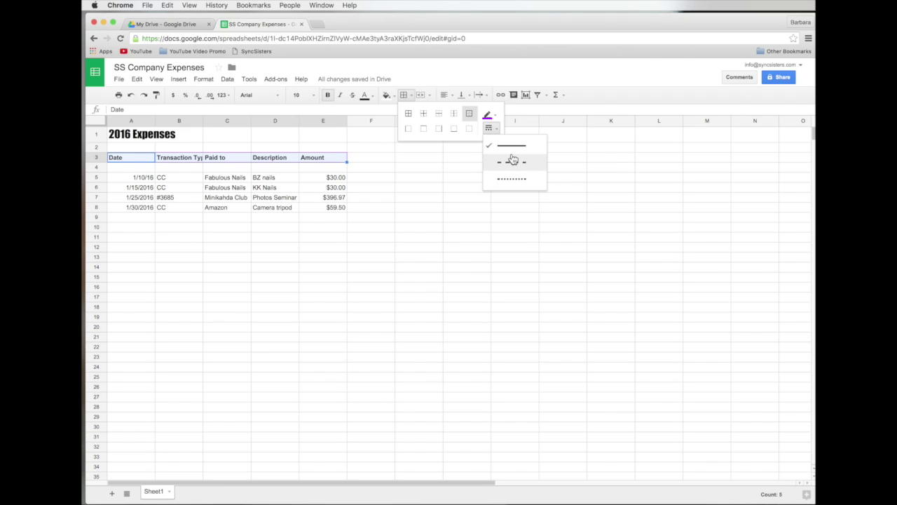
pyautogui.click(513, 161)
pyautogui.click(486, 115)
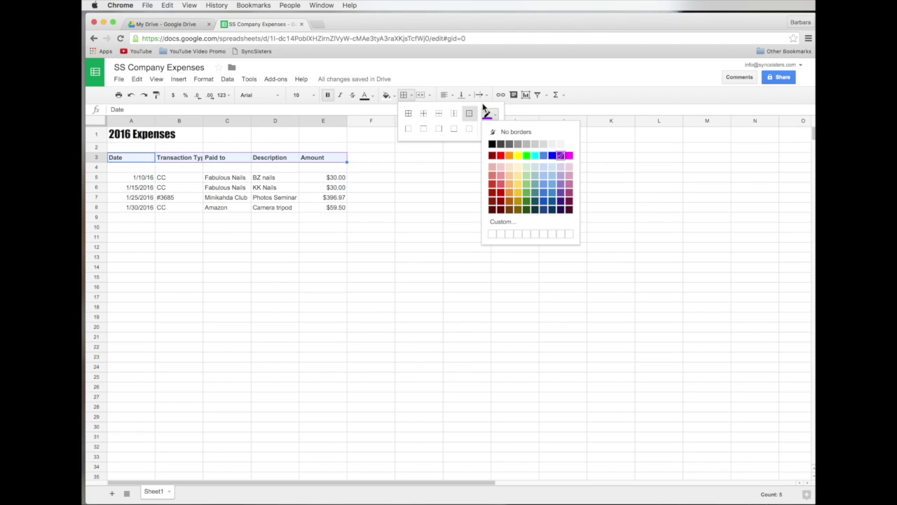
pyautogui.click(420, 187)
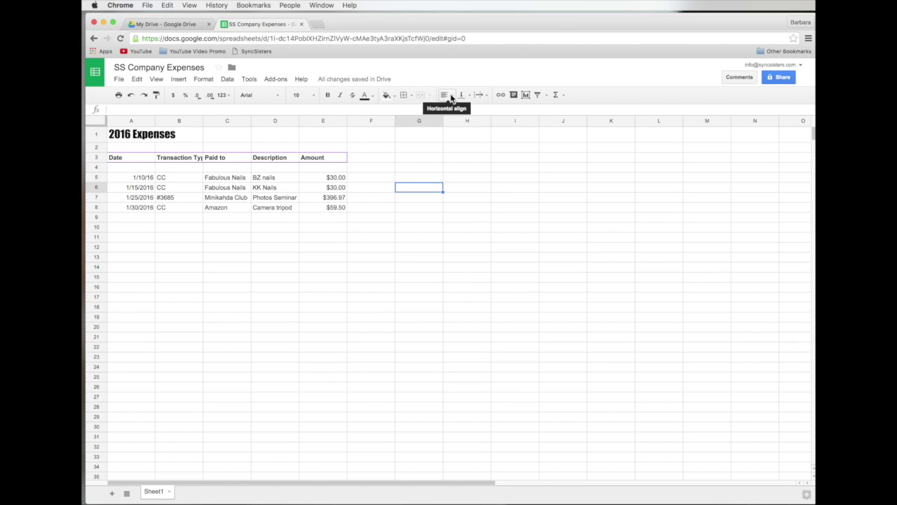
# - Left-align the entire Date column A and apply the 9/26/2008 style Date format to it
pyautogui.click(263, 179)
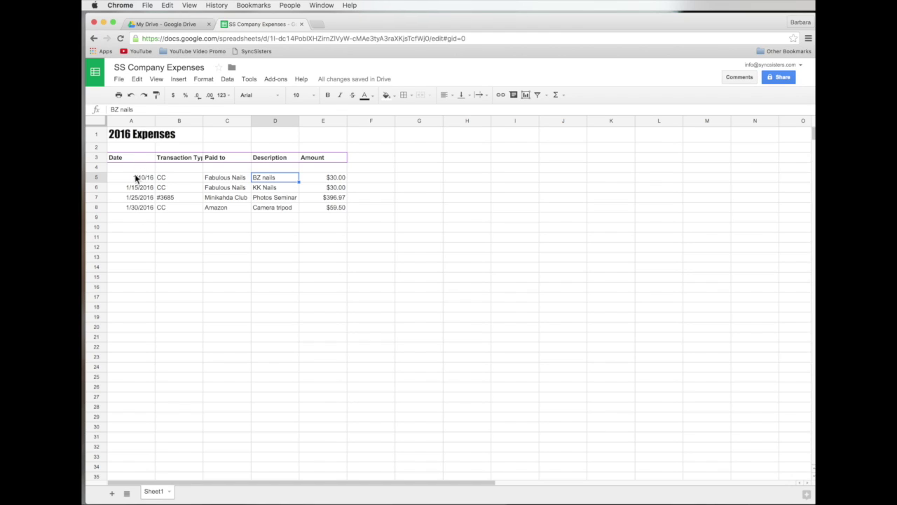
pyautogui.click(123, 120)
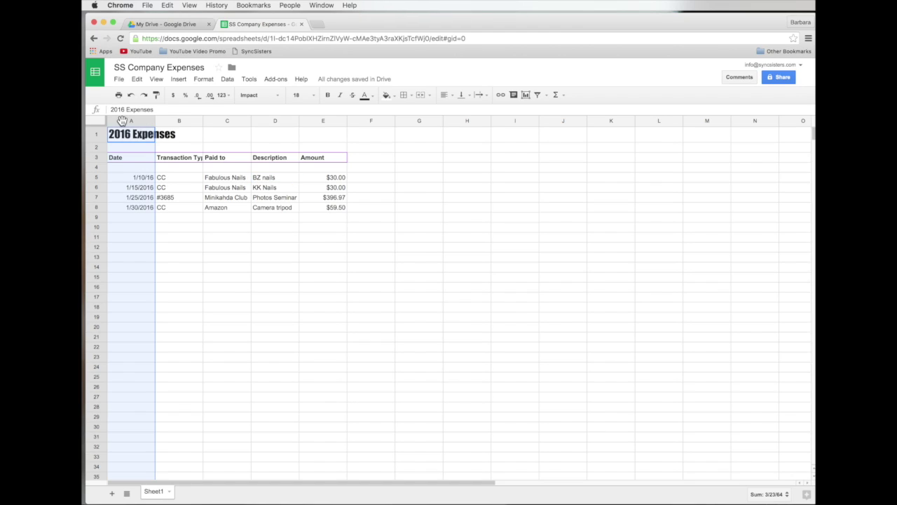
pyautogui.click(453, 99)
pyautogui.click(445, 110)
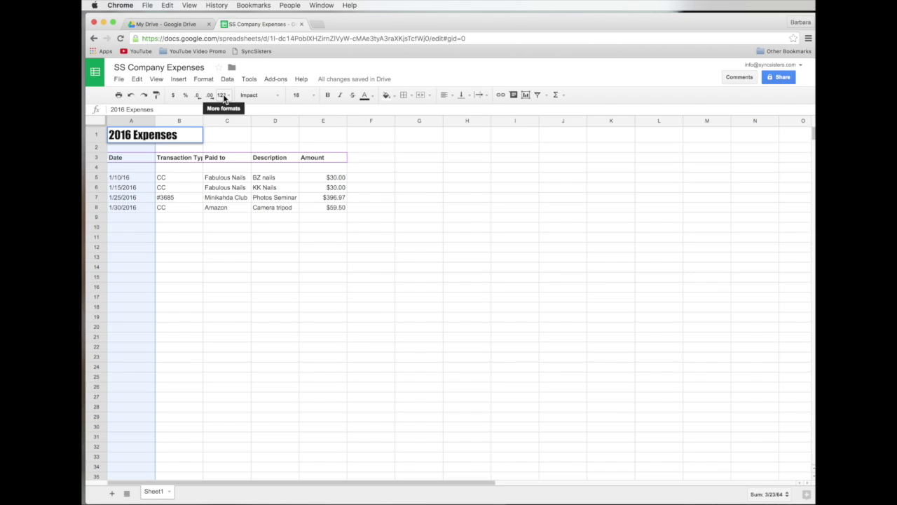
pyautogui.click(224, 97)
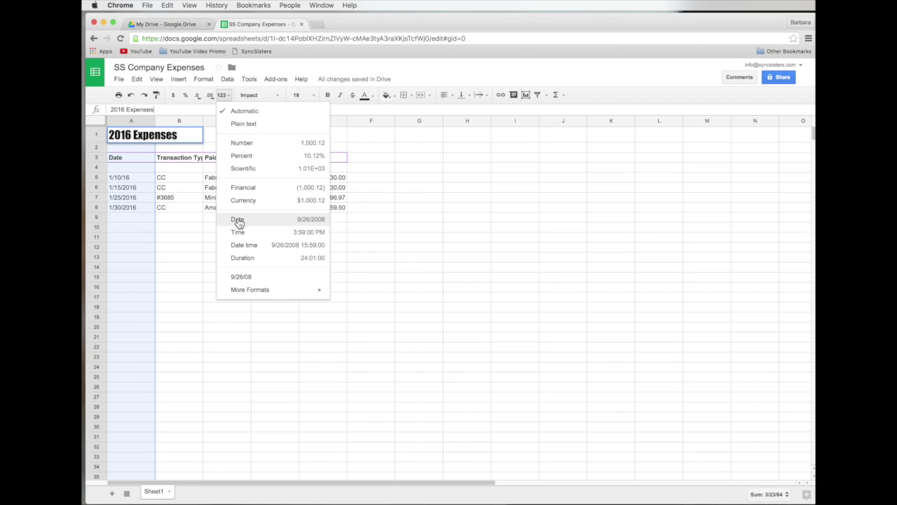
pyautogui.click(318, 221)
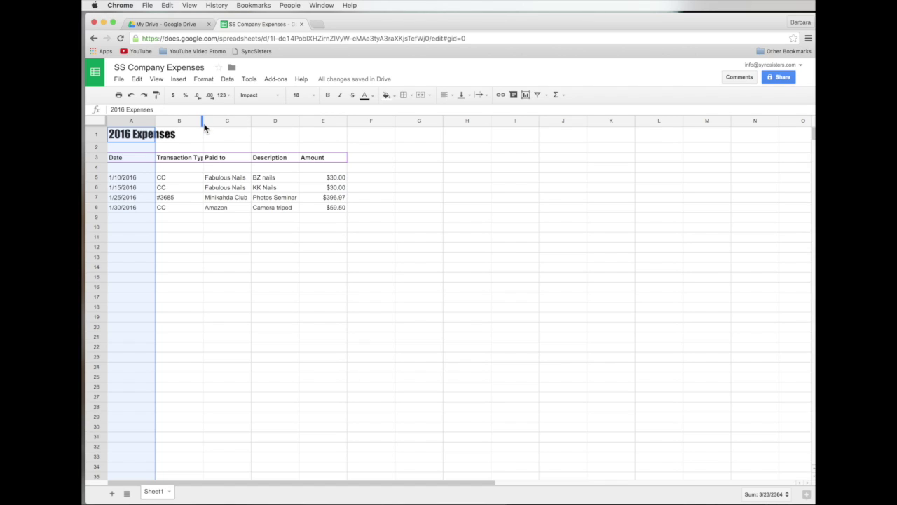
# - Narrow column B slightly and wrap the text of the "Transaction Type" heading in B3
pyautogui.moveTo(202, 123)
pyautogui.mouseDown()
pyautogui.moveTo(169, 124)
pyautogui.moveTo(194, 125)
pyautogui.mouseUp()
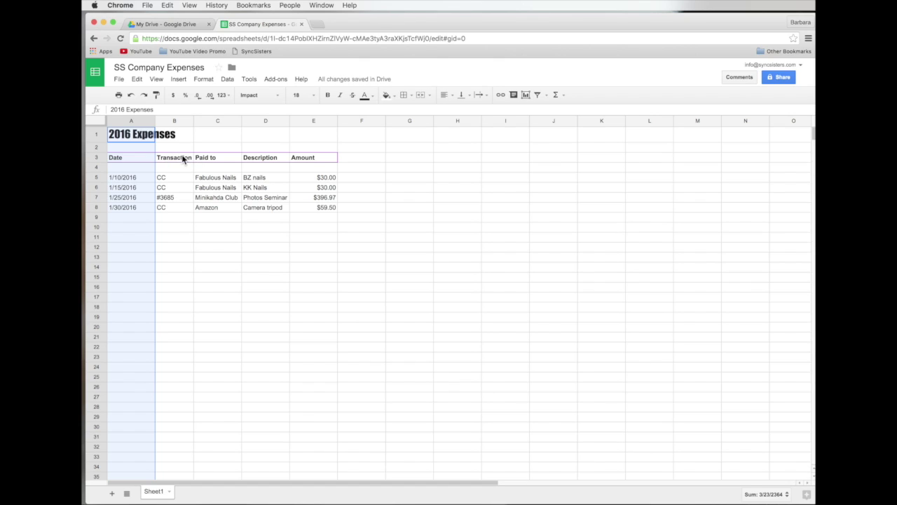
pyautogui.click(177, 157)
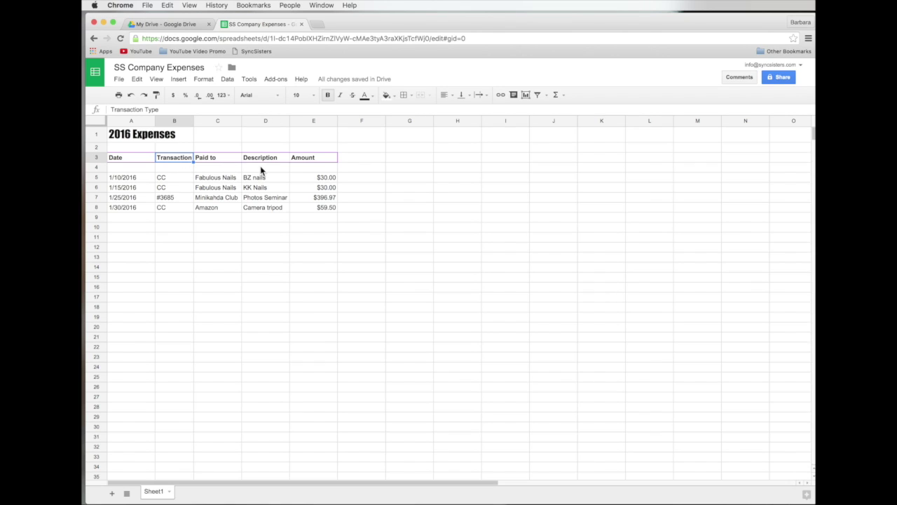
pyautogui.click(487, 95)
pyautogui.click(494, 111)
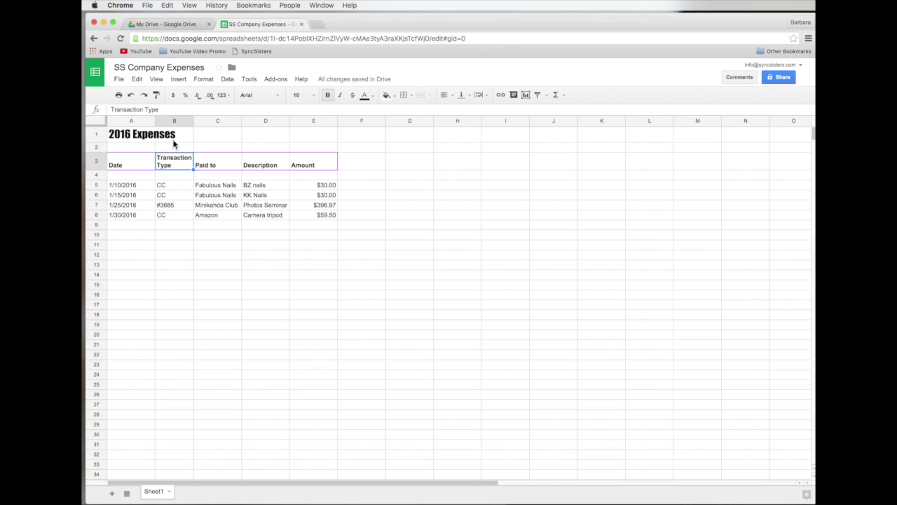
# - Center the "Transaction Type" heading and all of column B horizontally
pyautogui.moveTo(169, 152); pyautogui.dragTo(175, 166)
pyautogui.click(447, 94)
pyautogui.click(459, 111)
pyautogui.click(161, 119)
pyautogui.click(444, 94)
pyautogui.click(459, 110)
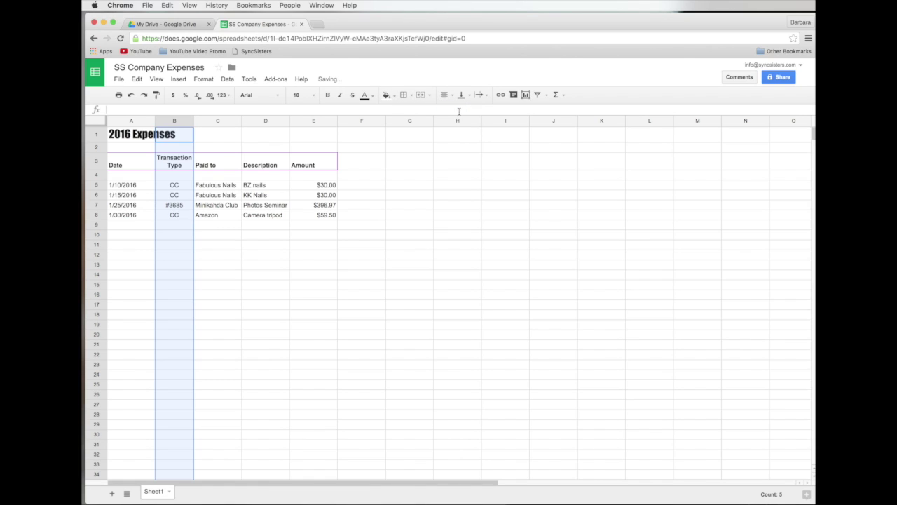
# - Try making the empty row 4 taller, and undo the height change
pyautogui.click(219, 166)
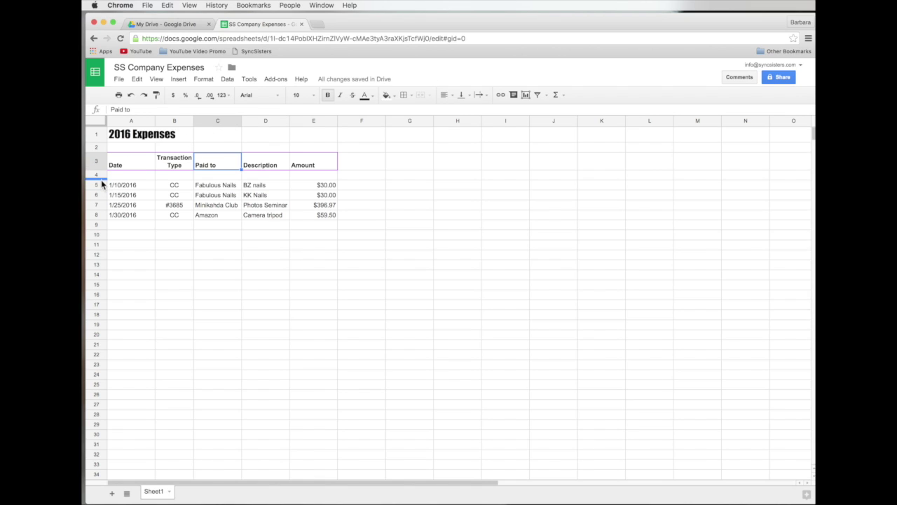
pyautogui.moveTo(98, 180); pyautogui.dragTo(100, 196)
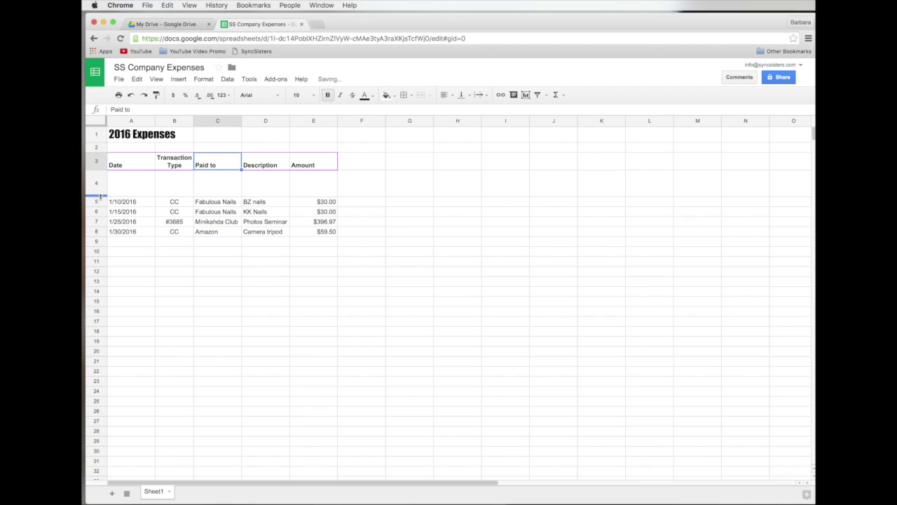
pyautogui.click(131, 96)
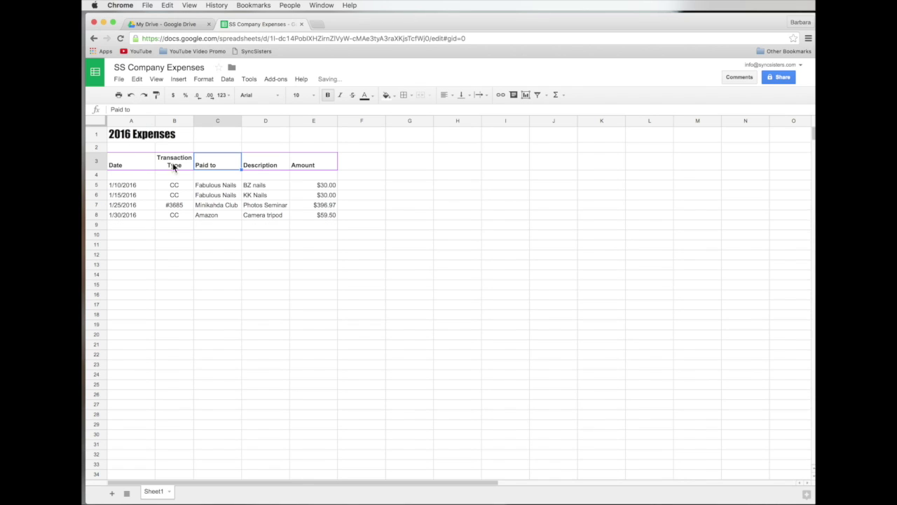
# - Align the headings in A3 to E3 vertically to the middle of their cells
pyautogui.moveTo(120, 164); pyautogui.dragTo(297, 164)
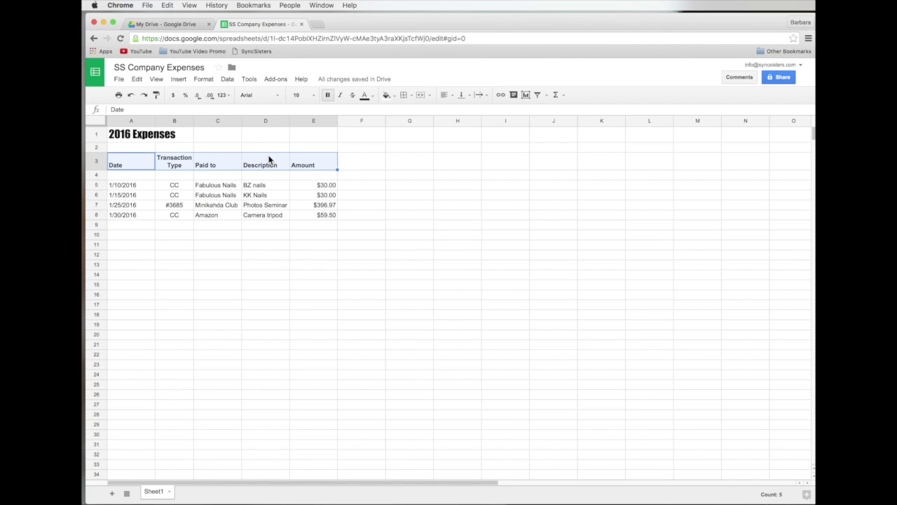
pyautogui.click(468, 97)
pyautogui.click(477, 116)
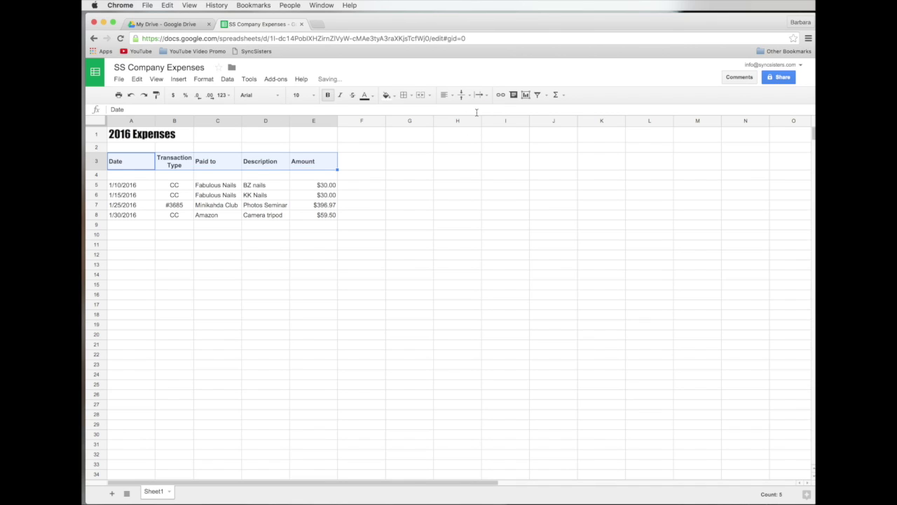
pyautogui.click(418, 223)
# - Right-align the "Amount" heading in E3
pyautogui.click(312, 163)
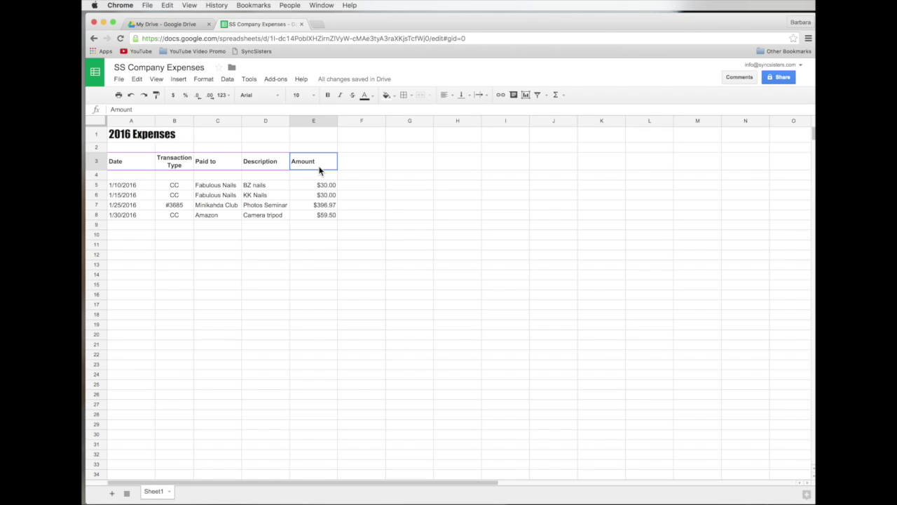
pyautogui.click(449, 95)
pyautogui.click(476, 111)
pyautogui.click(398, 187)
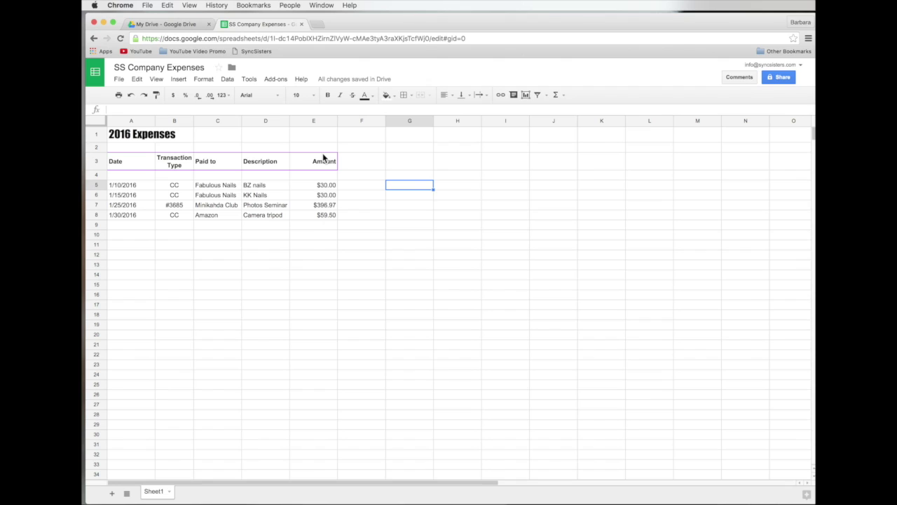
# - Enter the formula =E5+E6+E7+E8 in cell E9 to add up the four expense amounts
pyautogui.click(325, 226)
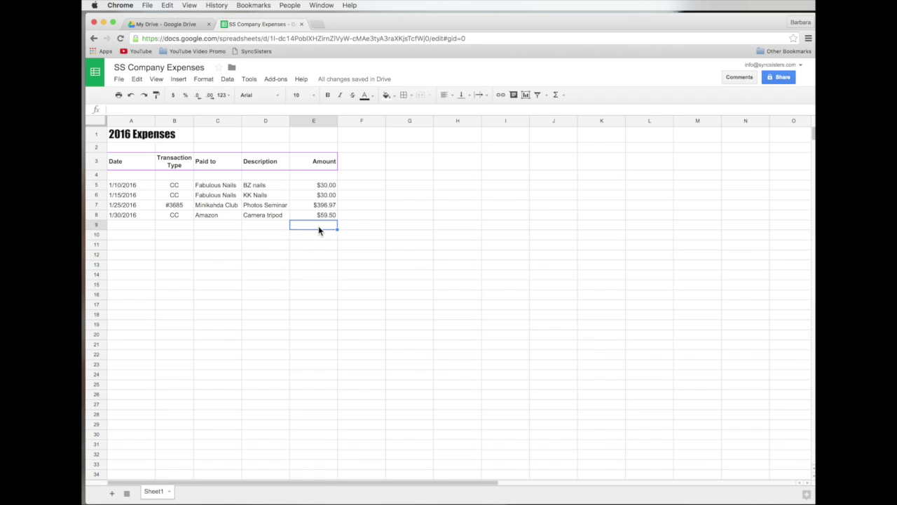
pyautogui.write('=')
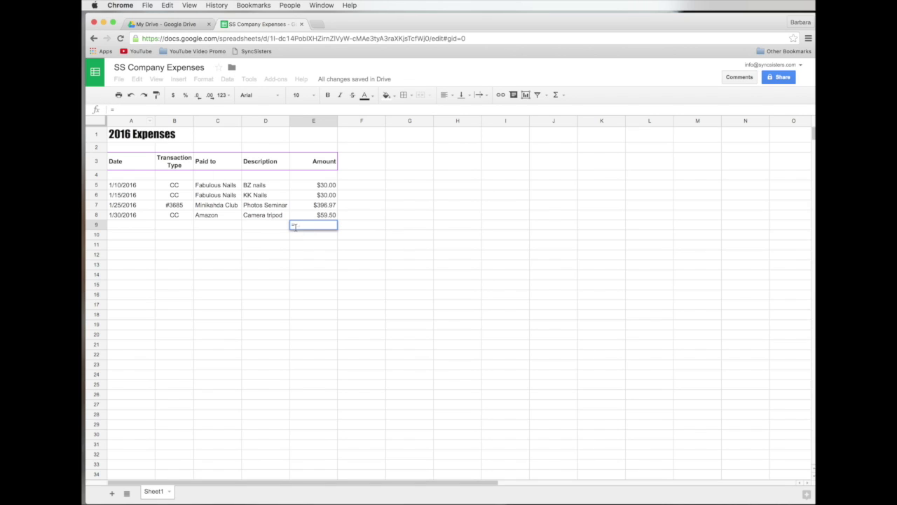
pyautogui.click(326, 186)
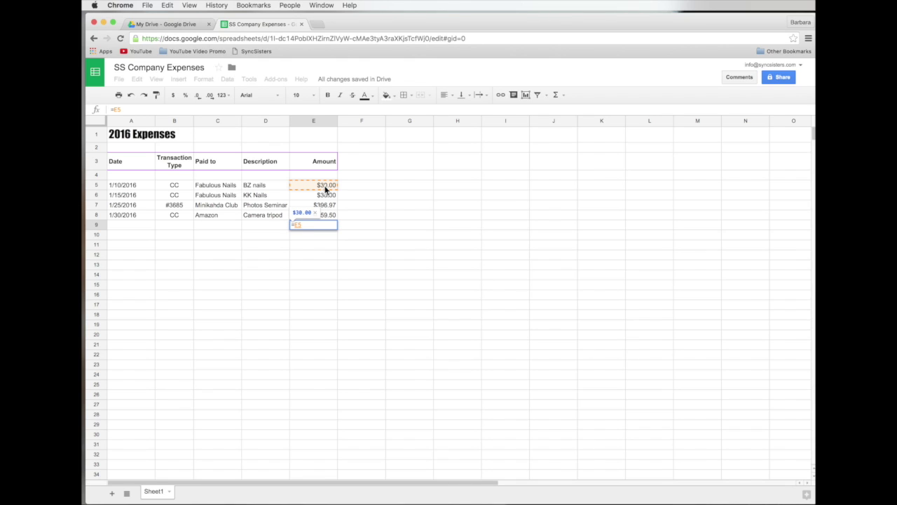
pyautogui.write('+')
pyautogui.click(325, 195)
pyautogui.write('+')
pyautogui.click(327, 205)
pyautogui.write('+')
pyautogui.click(327, 215)
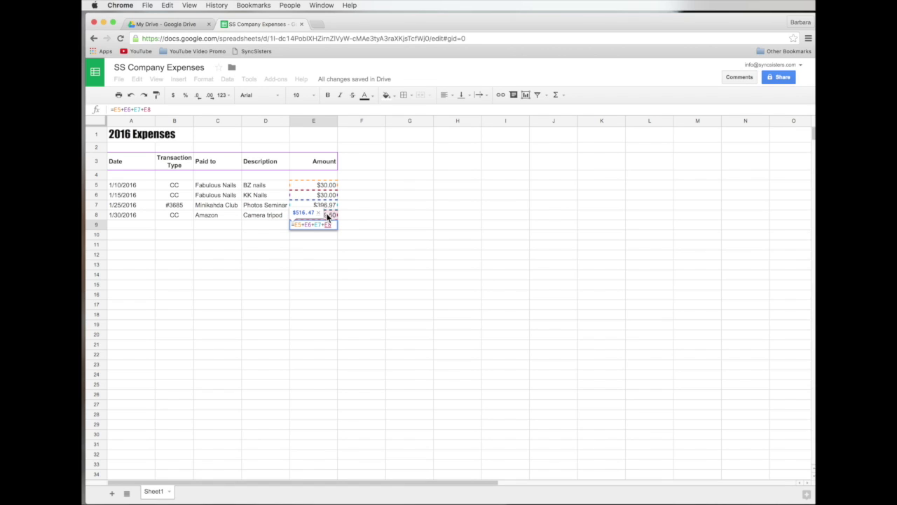
pyautogui.press('Return')
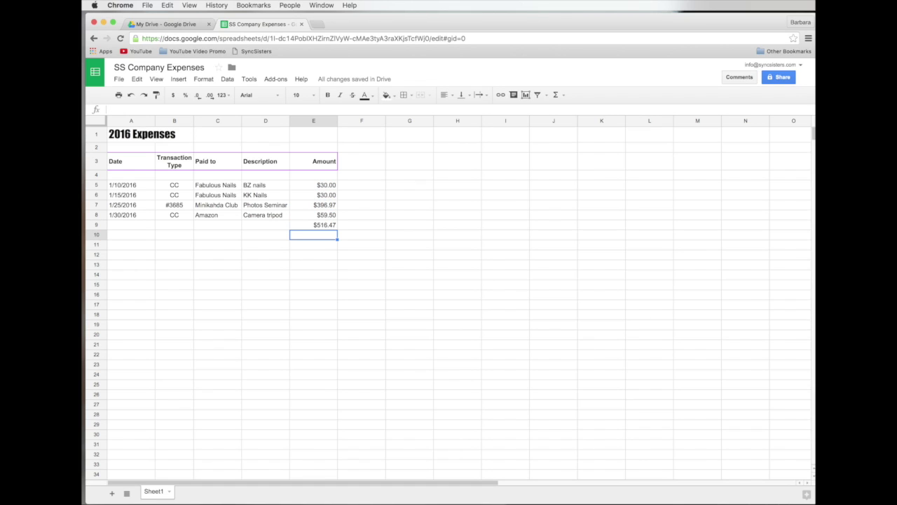
# - Edit the formula in E9 to =E5+E6+E7-E8 so that the last amount is subtracted
pyautogui.click(320, 228)
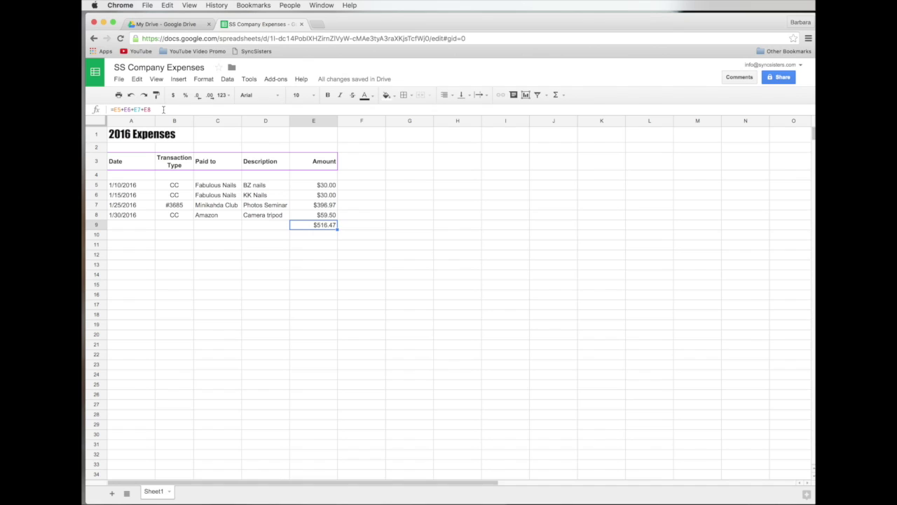
pyautogui.click(163, 110)
pyautogui.press('BackSpace')
pyautogui.press('BackSpace')
pyautogui.press('BackSpace')
pyautogui.write('-')
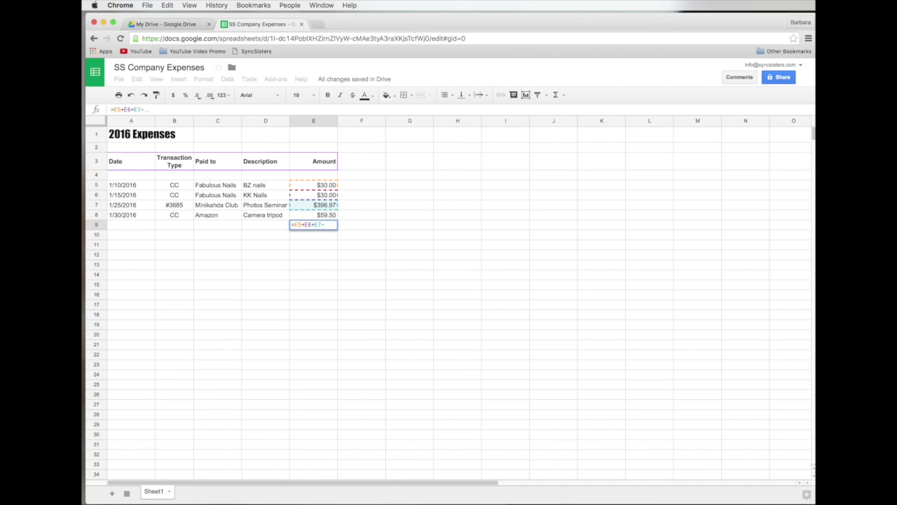
pyautogui.click(323, 216)
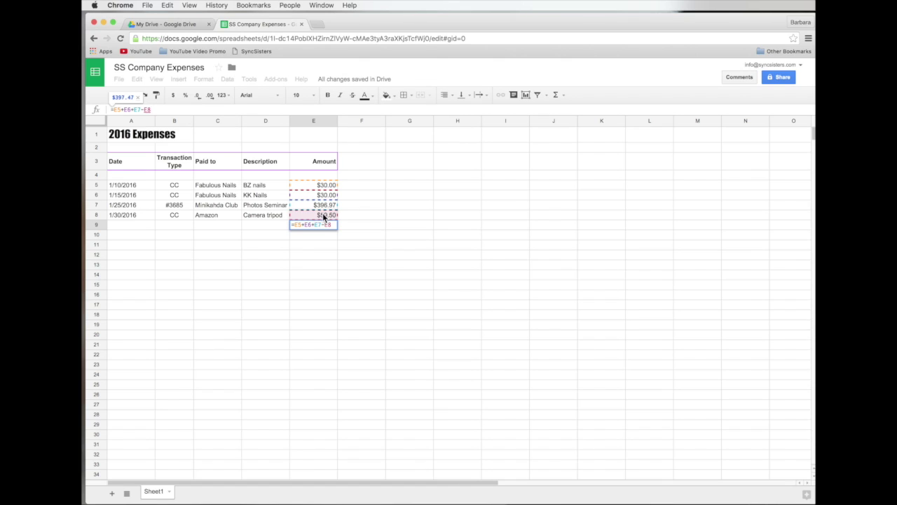
pyautogui.press('Return')
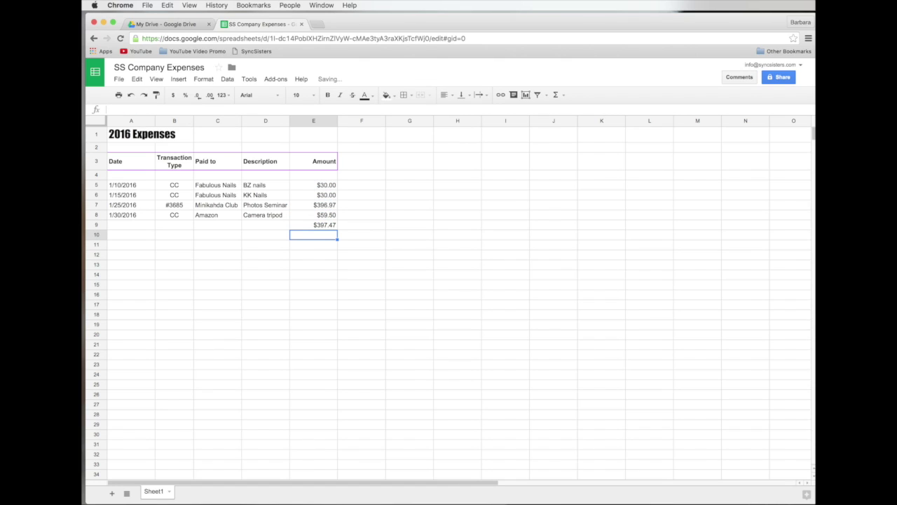
# - Delete the whole formula from cell E9, leaving the cell empty
pyautogui.click(302, 225)
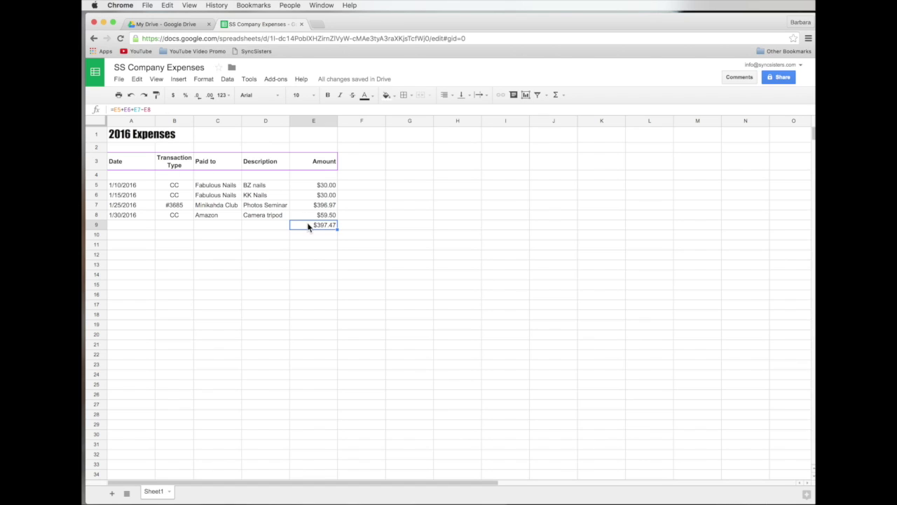
pyautogui.doubleClick(307, 224)
pyautogui.press('BackSpace')
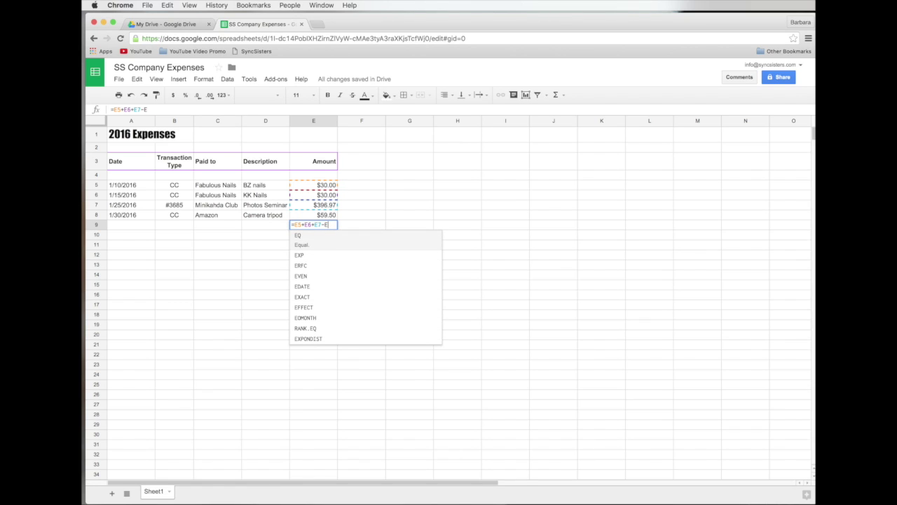
pyautogui.moveTo(335, 226); pyautogui.dragTo(255, 222)
pyautogui.press('BackSpace')
pyautogui.press('Return')
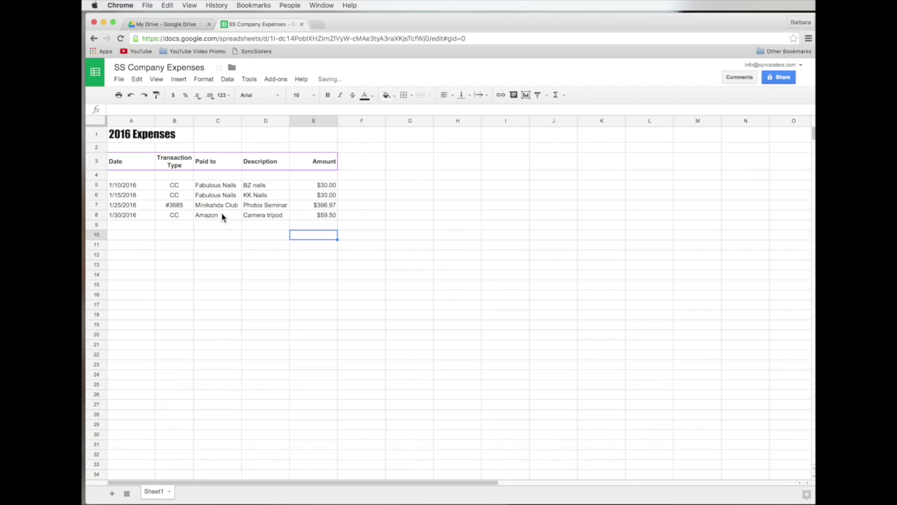
# - Total the four expense amounts in cell E9 with the SUM function over the range E5:E8
pyautogui.click(313, 226)
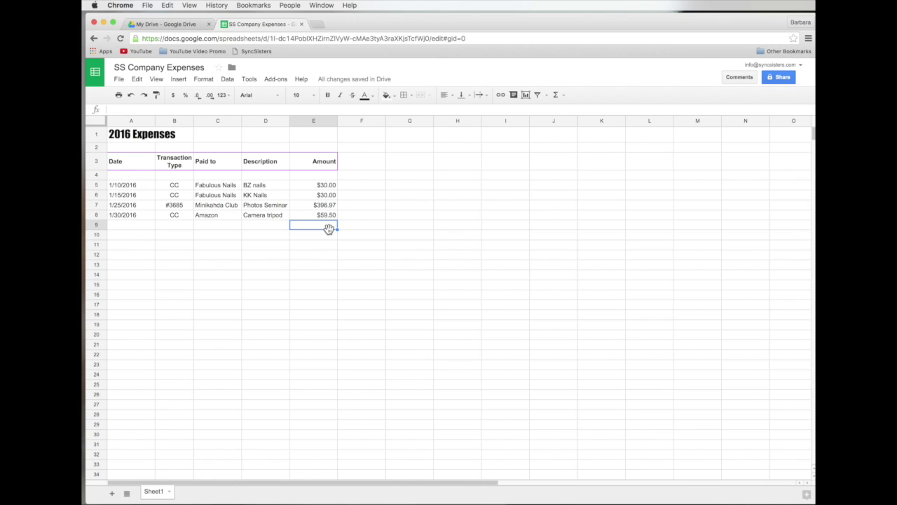
pyautogui.write('=')
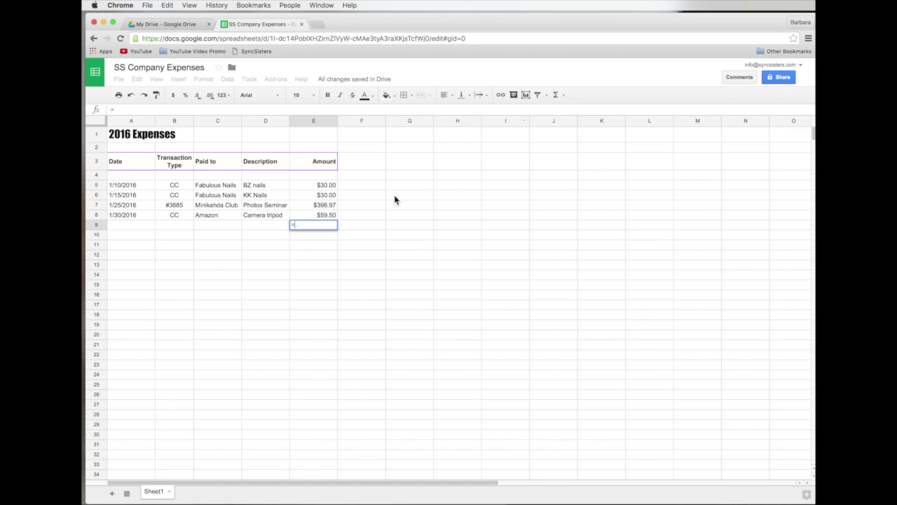
pyautogui.press('Escape')
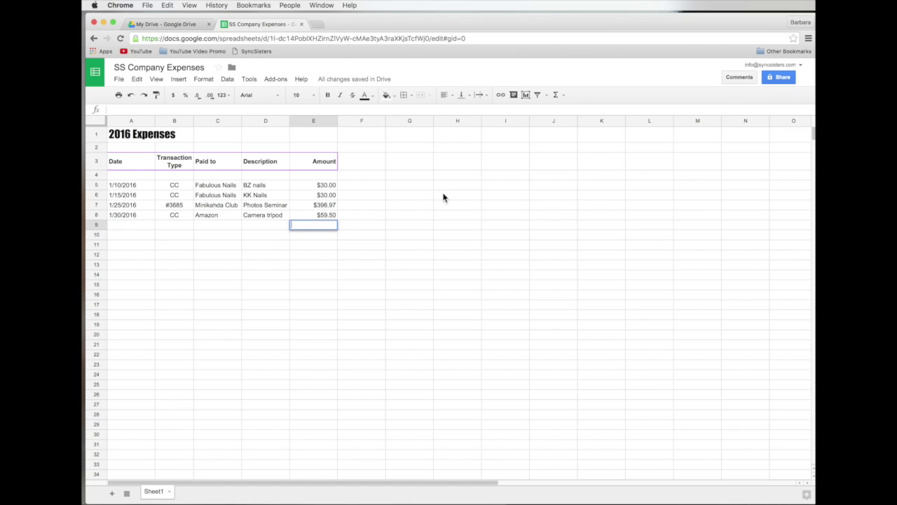
pyautogui.click(557, 95)
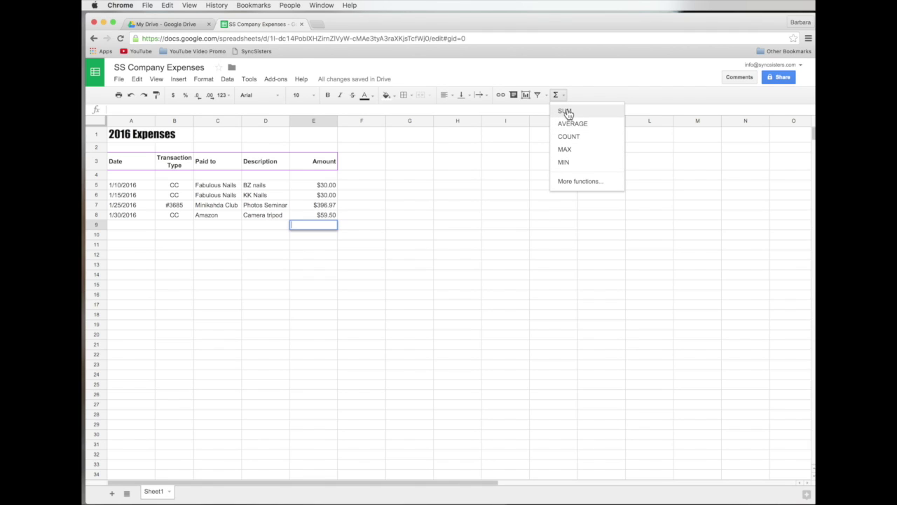
pyautogui.click(564, 111)
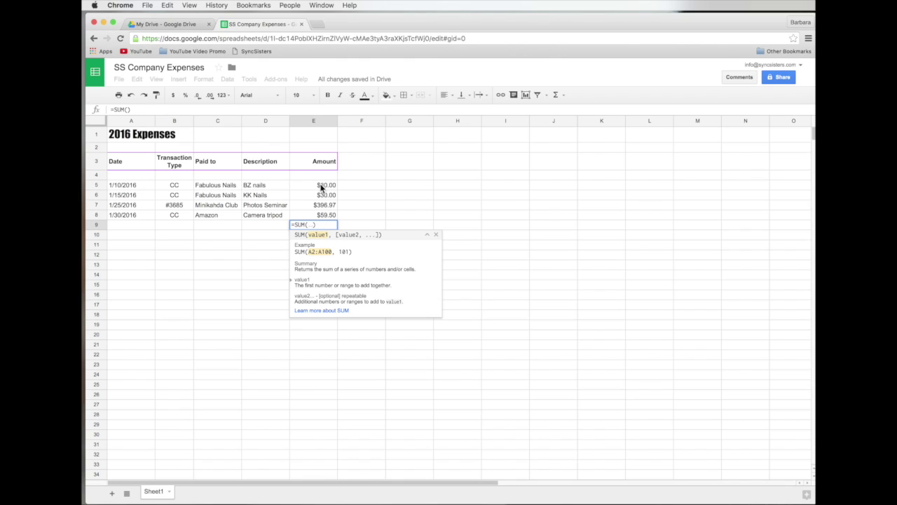
pyautogui.moveTo(322, 187); pyautogui.dragTo(323, 206)
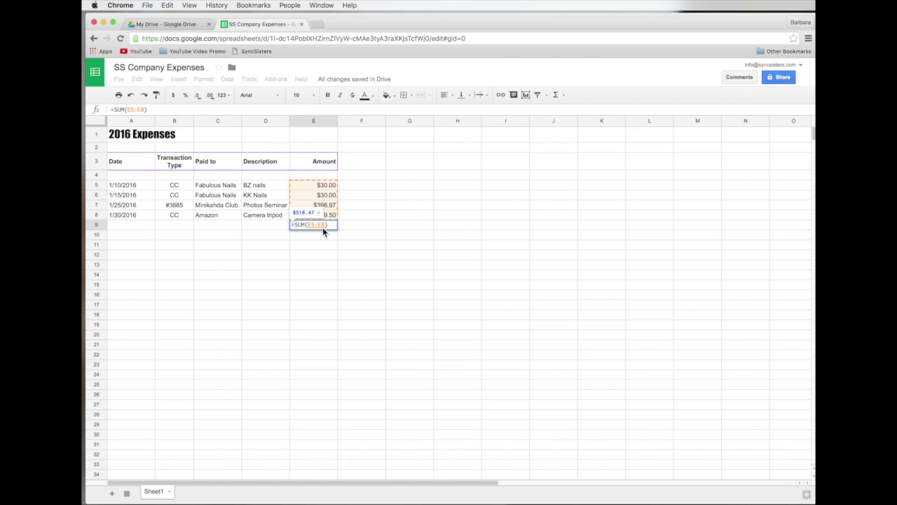
pyautogui.press('Return')
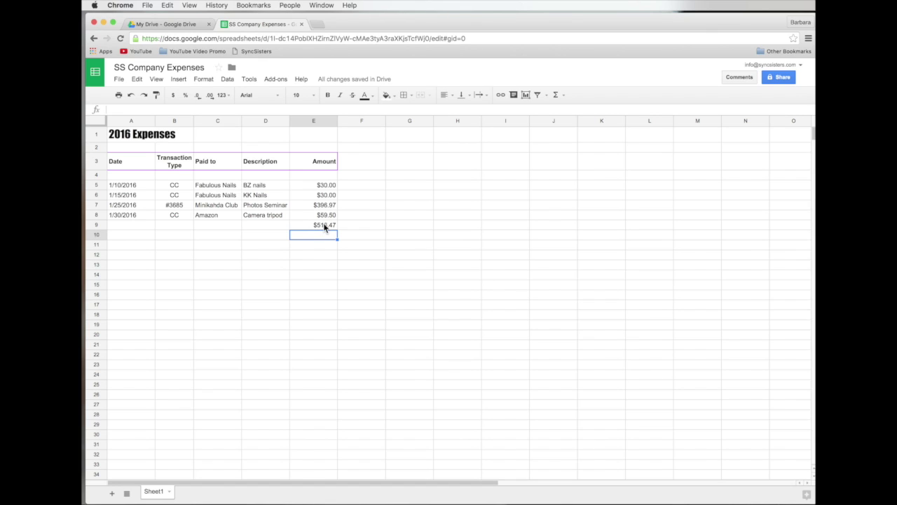
pyautogui.click(324, 227)
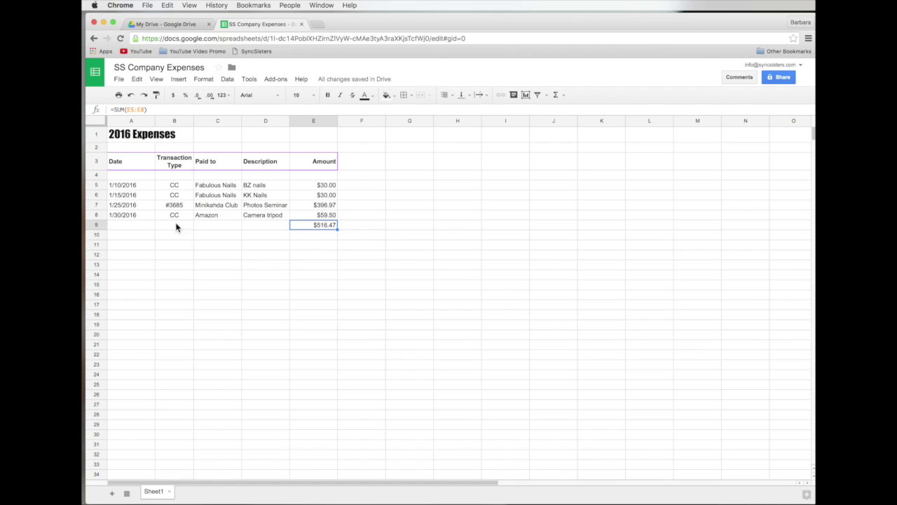
# - Insert a blank row above row 7, the 1/25/2016 expense
pyautogui.click(96, 204)
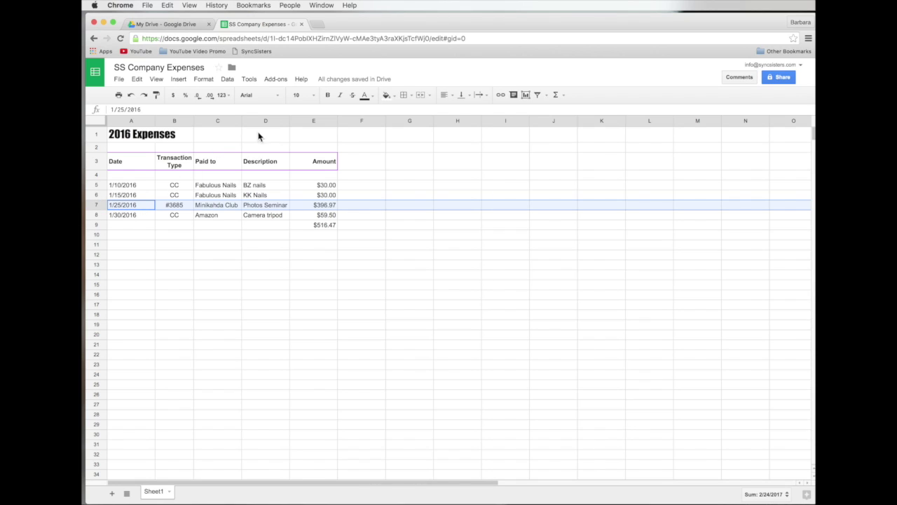
pyautogui.click(177, 79)
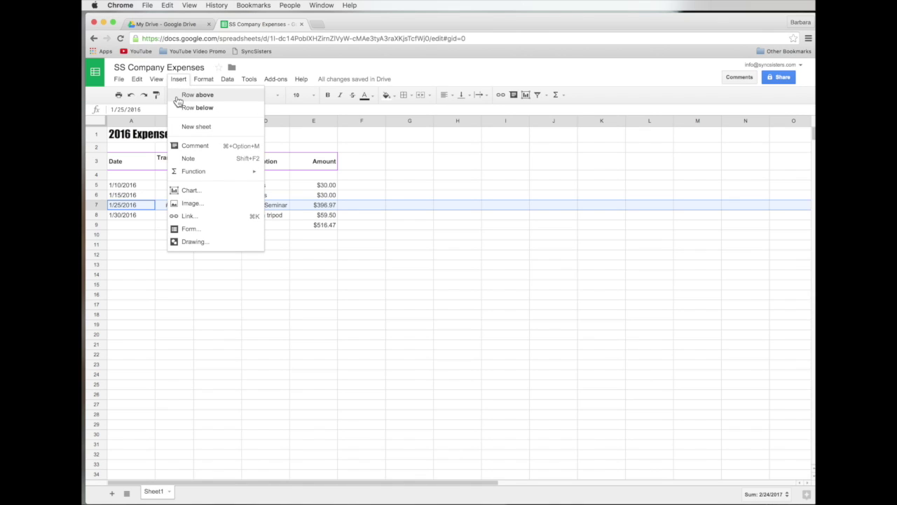
pyautogui.click(179, 98)
# - Fill the first cells of the blank row 7 with date 1/17, transaction type CC and payee "Peoples Organic"
pyautogui.click(133, 205)
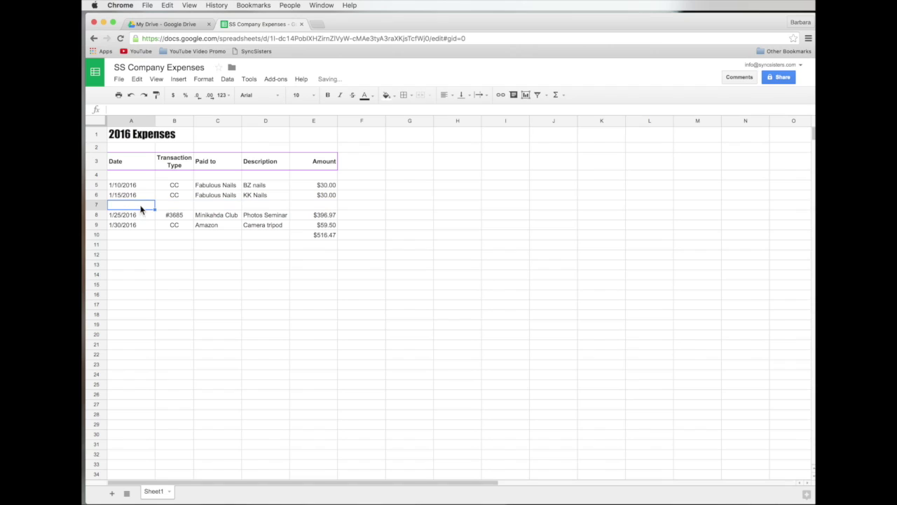
pyautogui.write('1/17')
pyautogui.press('Tab')
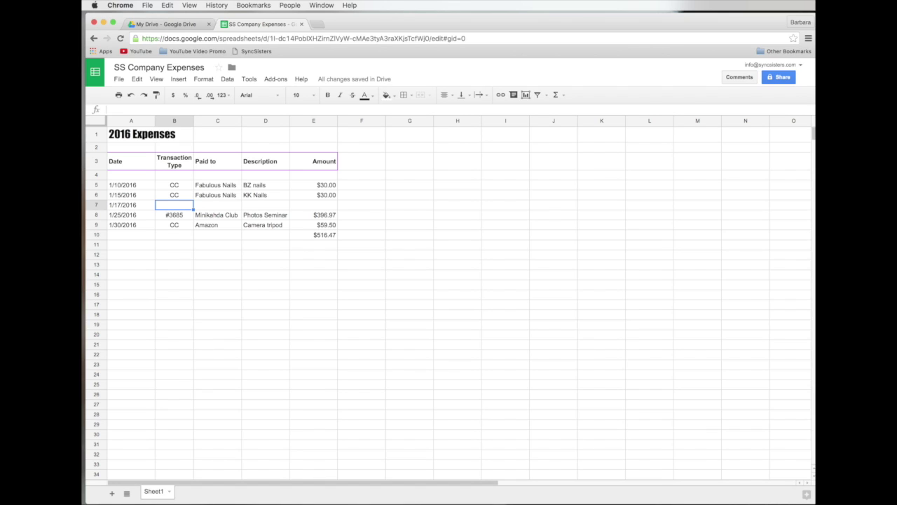
pyautogui.write('CC')
pyautogui.press('Tab')
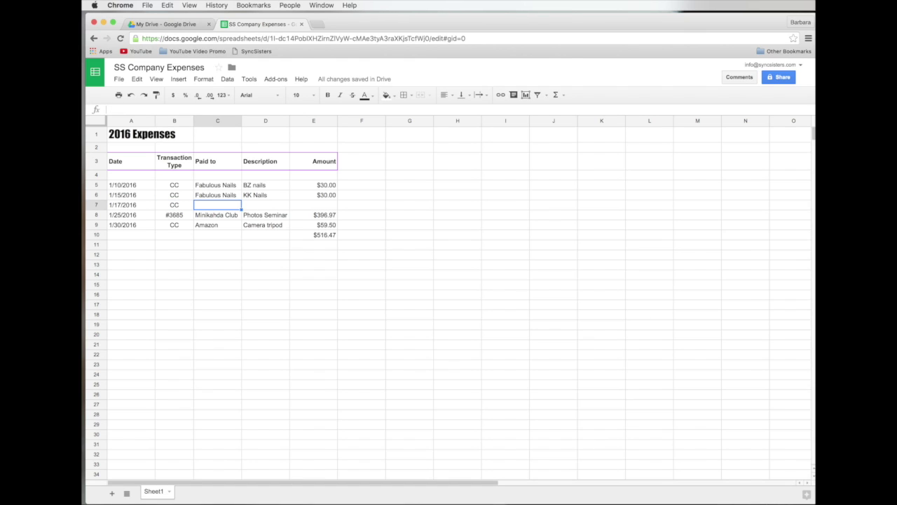
pyautogui.write('Peoples Orgainic')
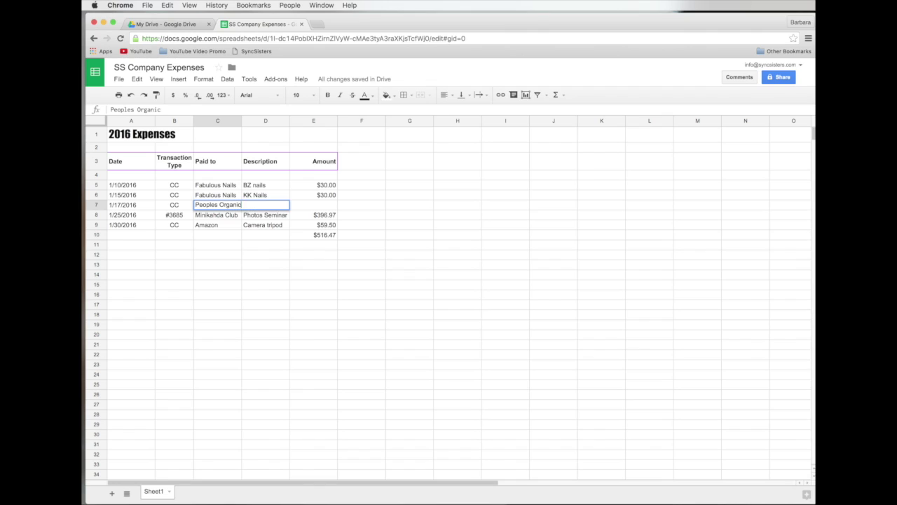
pyautogui.press('Tab')
# - Complete row 7 with the description "Lunch Meeting" and the amount 25.54
pyautogui.write('Lumch')
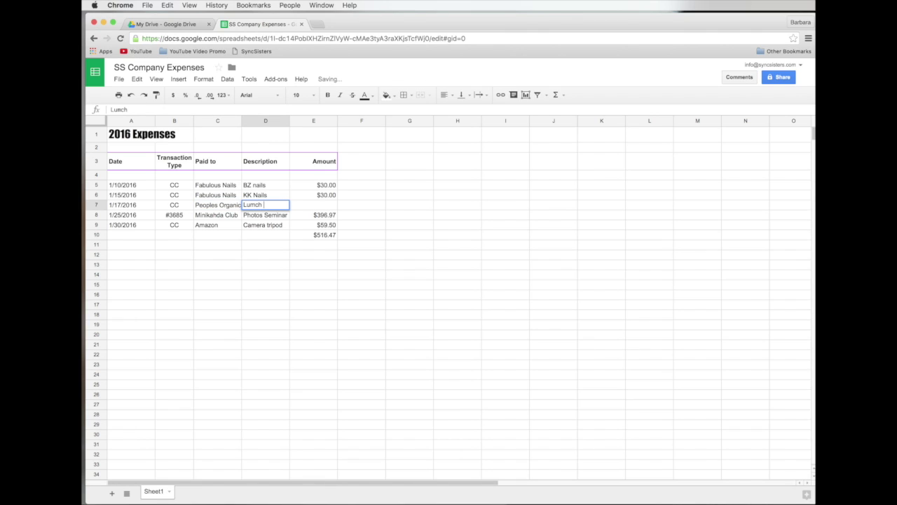
pyautogui.press('BackSpace')
pyautogui.press('BackSpace')
pyautogui.write('nch Meeting')
pyautogui.press('Tab')
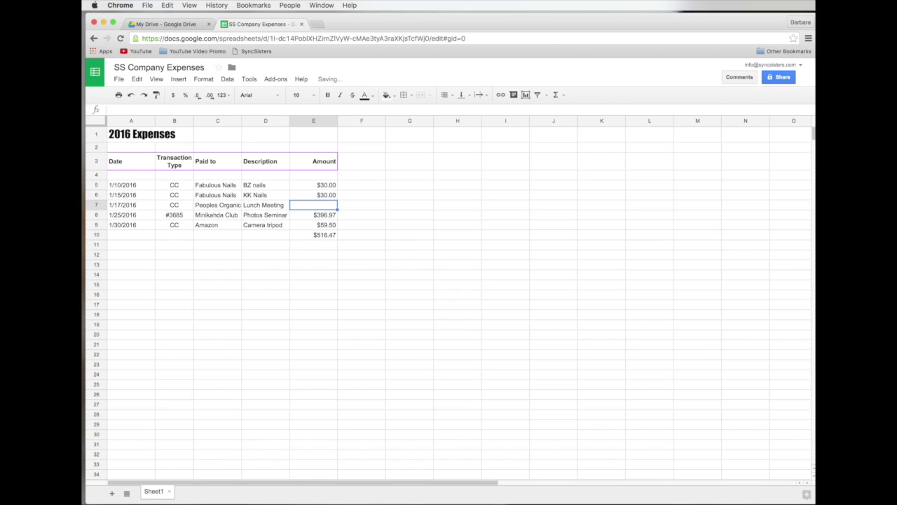
pyautogui.write('25.54')
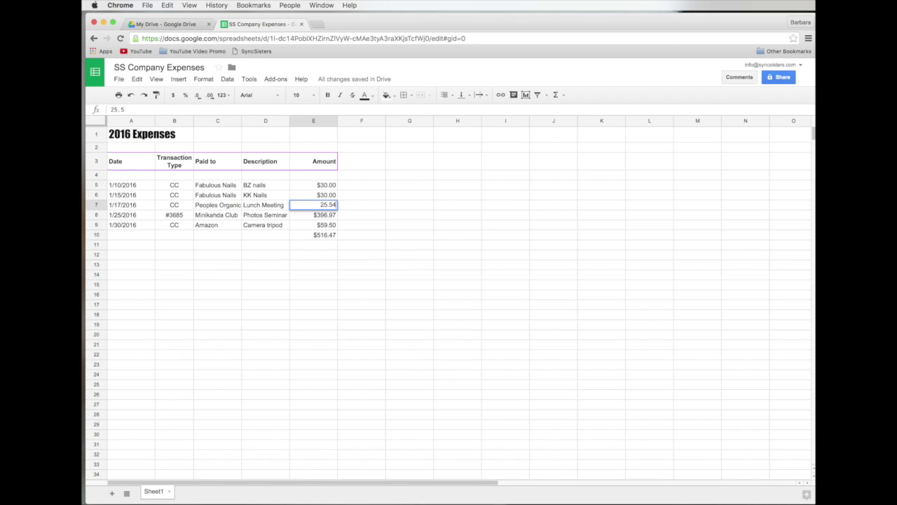
pyautogui.press('Return')
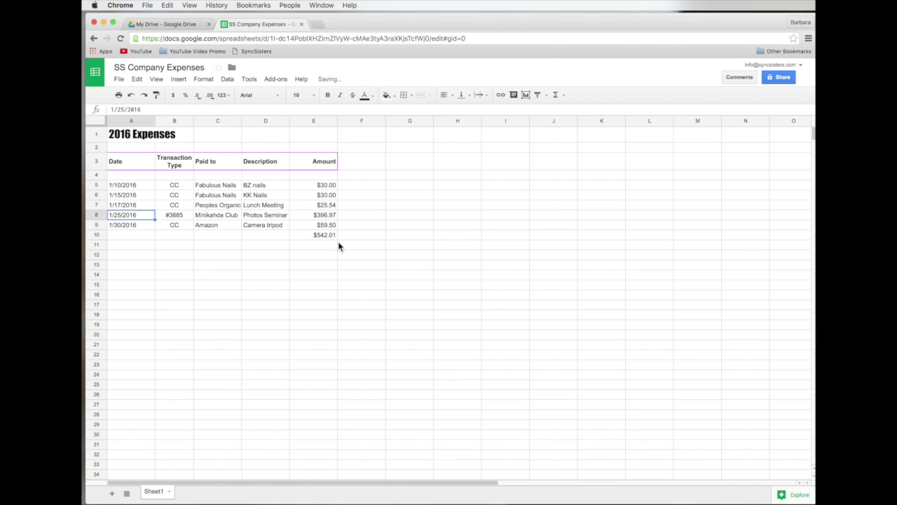
# - Change the lunch meeting amount in E7 to 30
pyautogui.click(332, 198)
pyautogui.click(332, 208)
pyautogui.write('30')
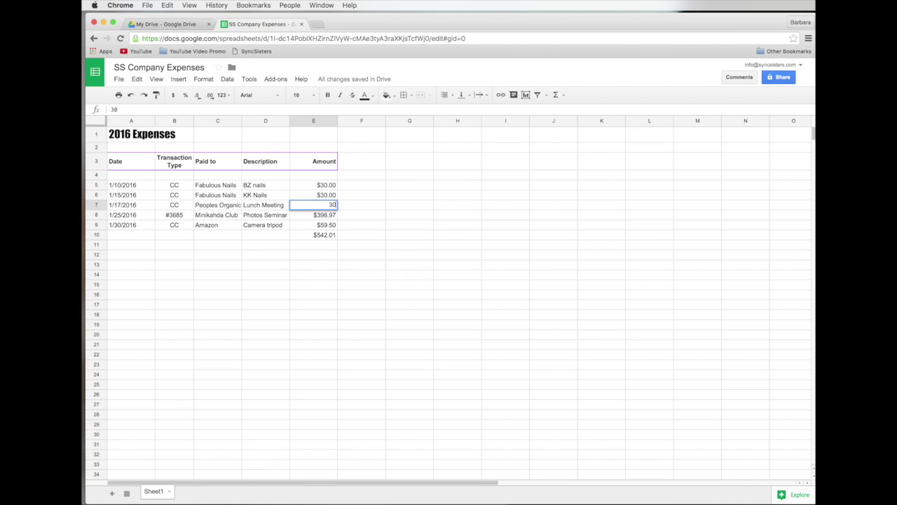
pyautogui.press('Return')
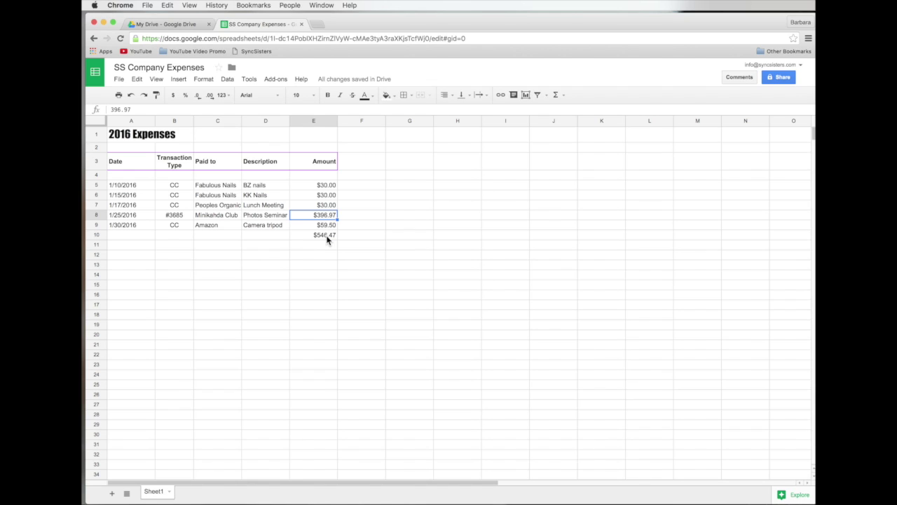
# - Select the total in cell E10 to check which range its SUM formula covers
pyautogui.hscroll(1, 328, 236)
pyautogui.click(328, 236)
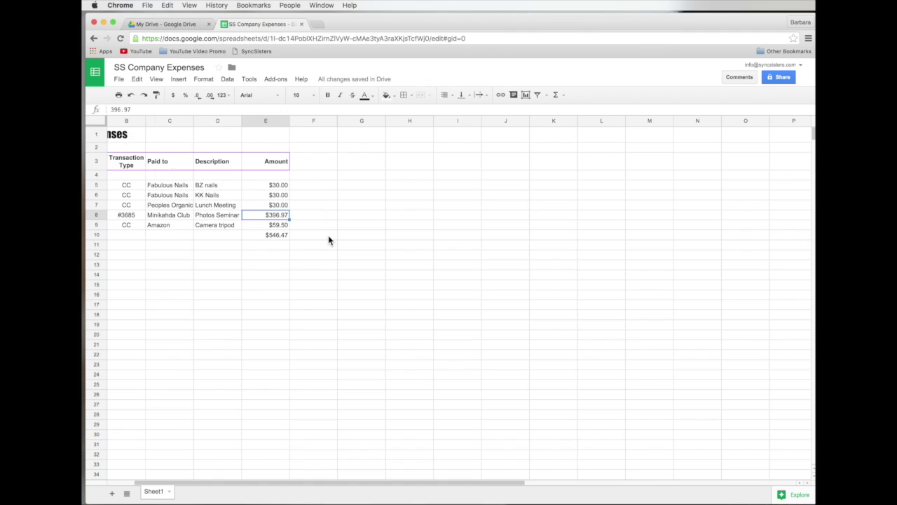
pyautogui.hscroll(-1, 257, 260)
pyautogui.click(321, 234)
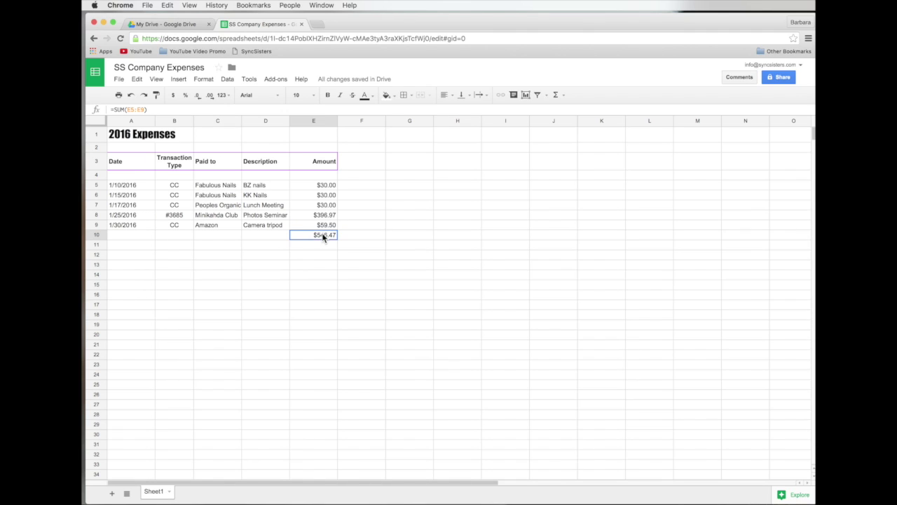
# - Open the full online list of spreadsheet functions, browse its array, database and date entries, and close the page
pyautogui.click(558, 95)
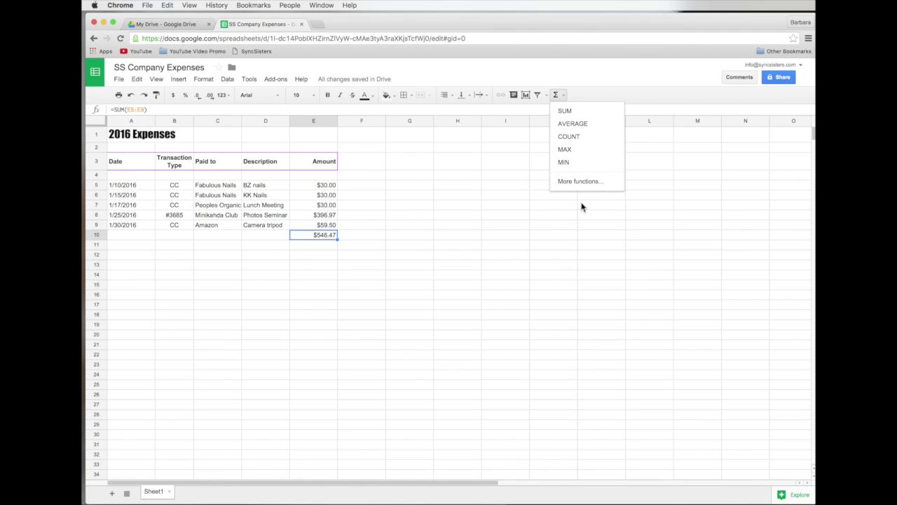
pyautogui.click(580, 182)
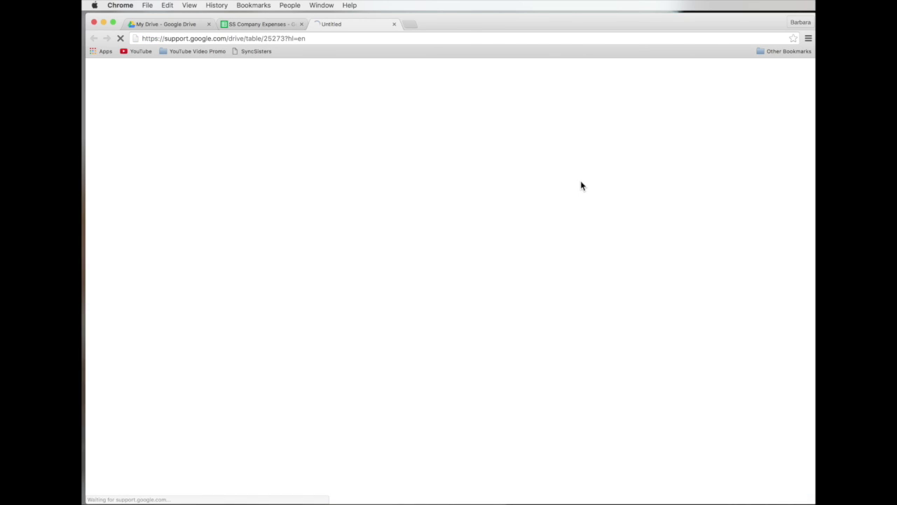
pyautogui.scroll(-5, 424, 306)
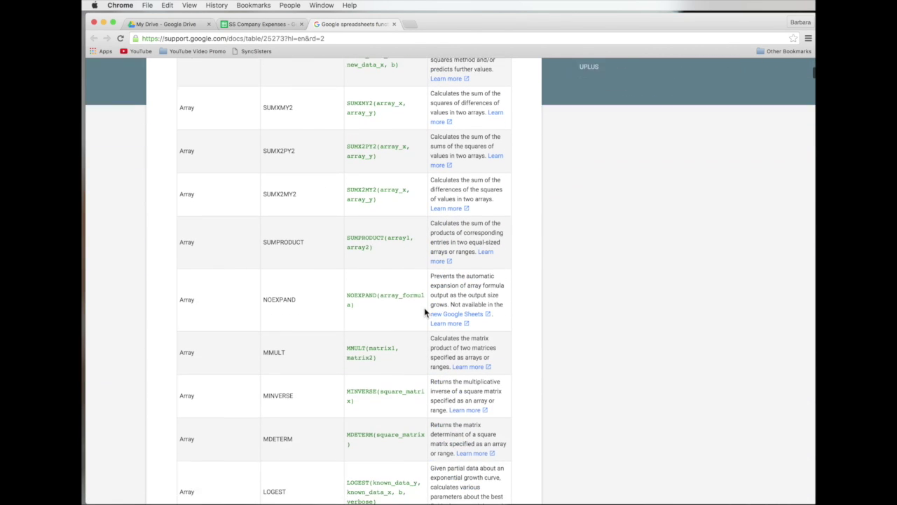
pyautogui.scroll(-5, 424, 307)
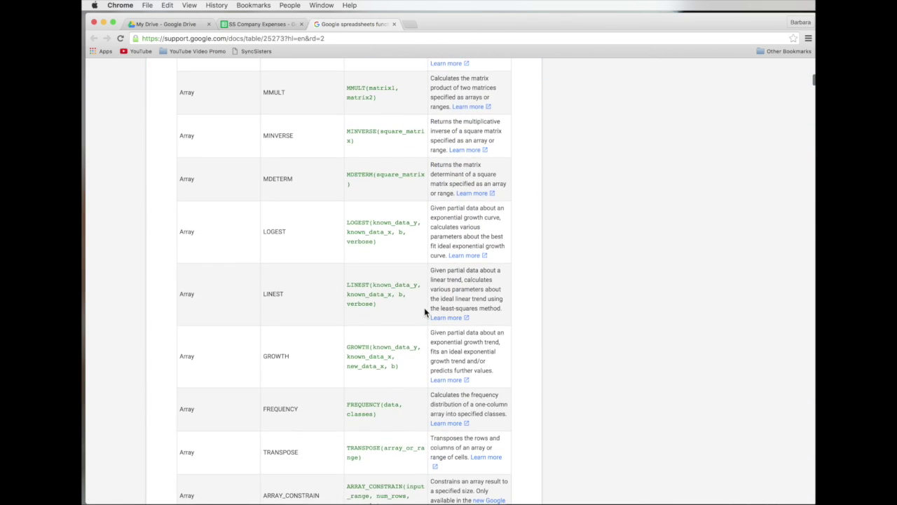
pyautogui.scroll(-6, 424, 307)
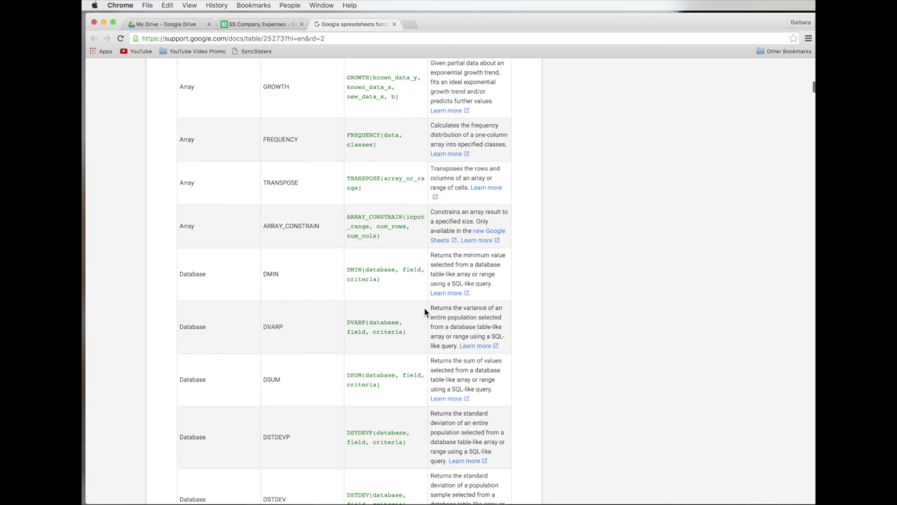
pyautogui.scroll(-6, 424, 313)
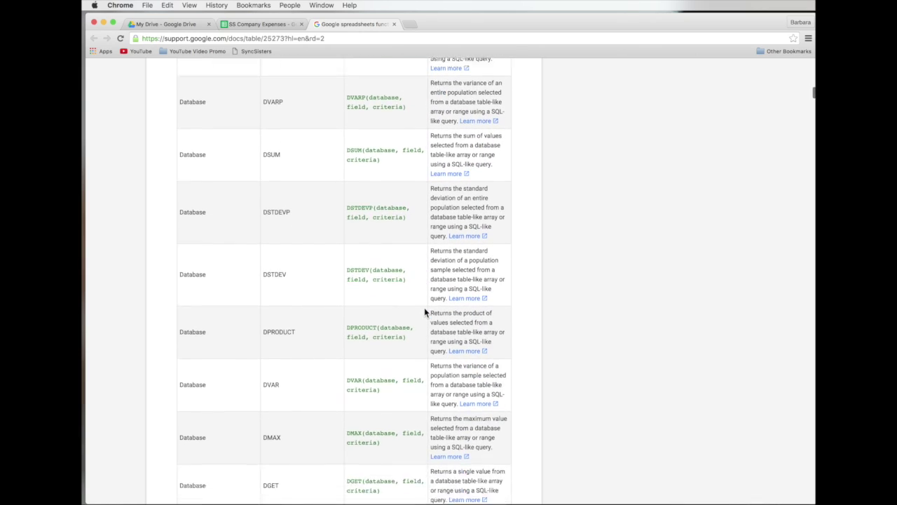
pyautogui.scroll(-3, 424, 312)
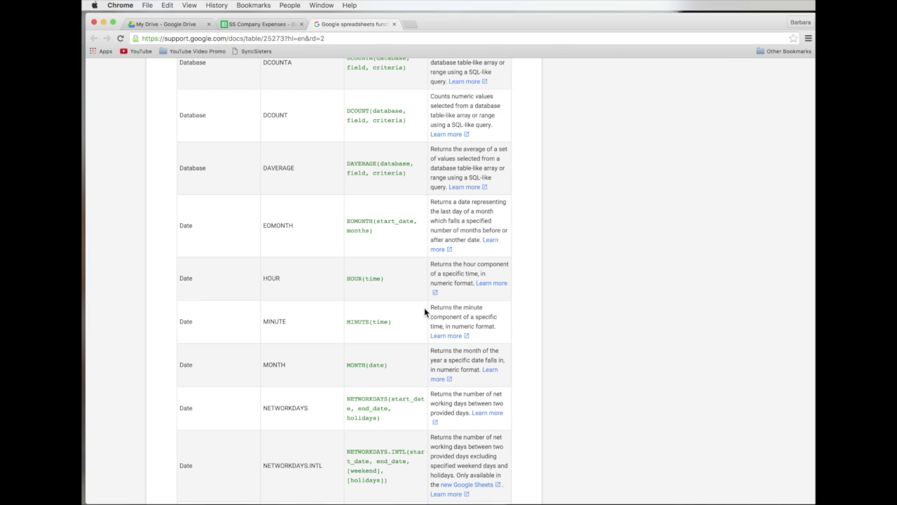
pyautogui.click(393, 24)
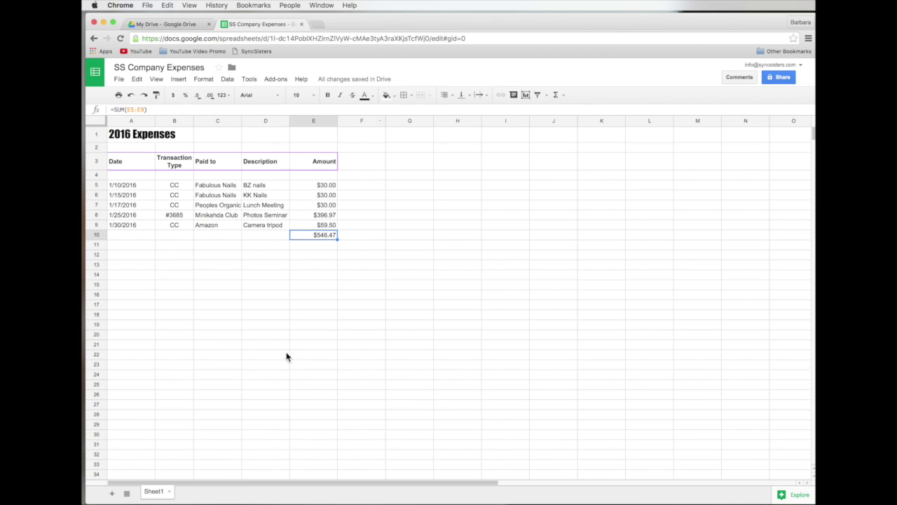
# - Insert the image logo_SS.jpg from the SyncSisters folder in Dropbox at cell G11
pyautogui.click(277, 316)
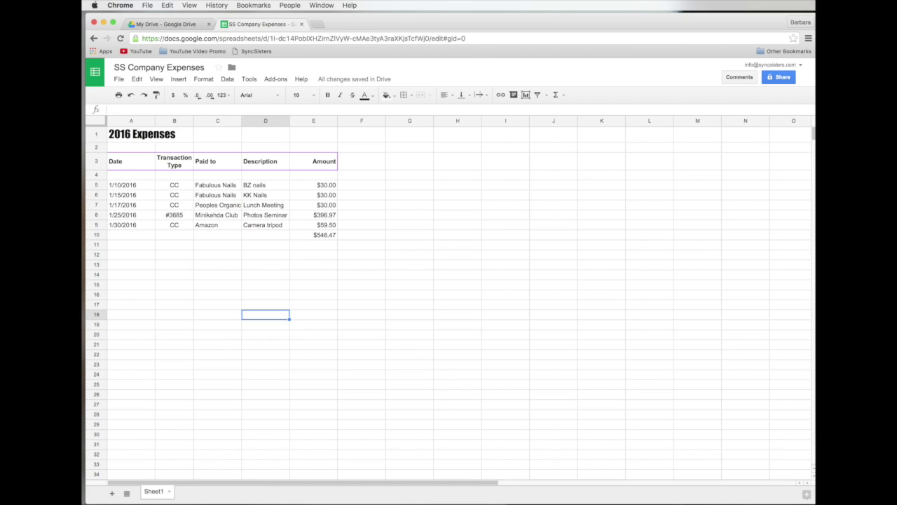
pyautogui.click(389, 247)
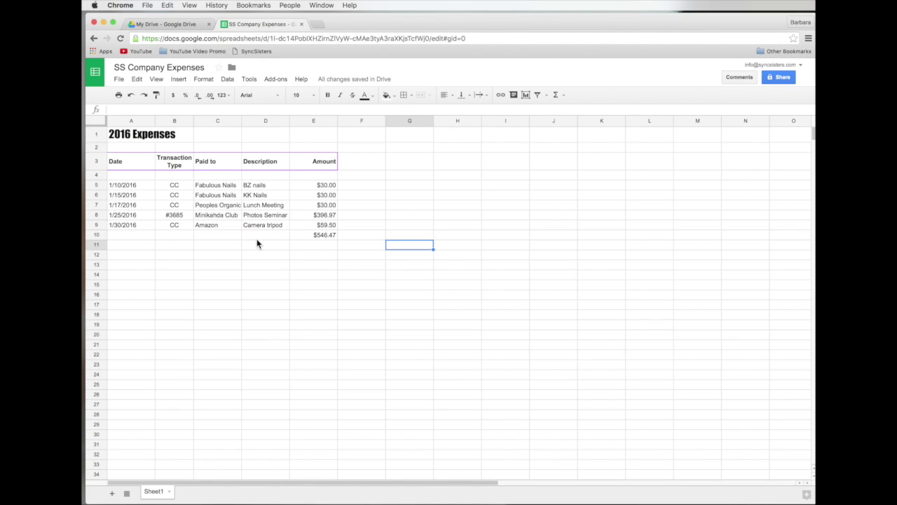
pyautogui.click(183, 79)
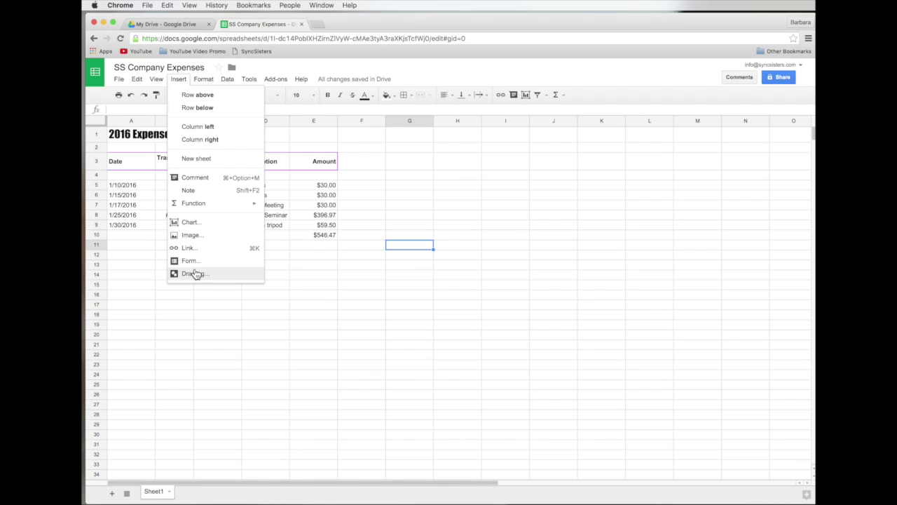
pyautogui.click(189, 236)
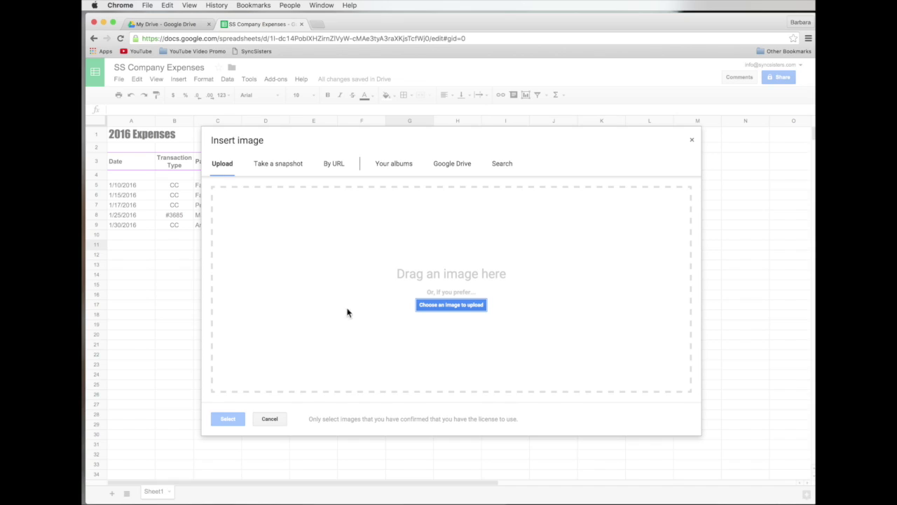
pyautogui.click(468, 304)
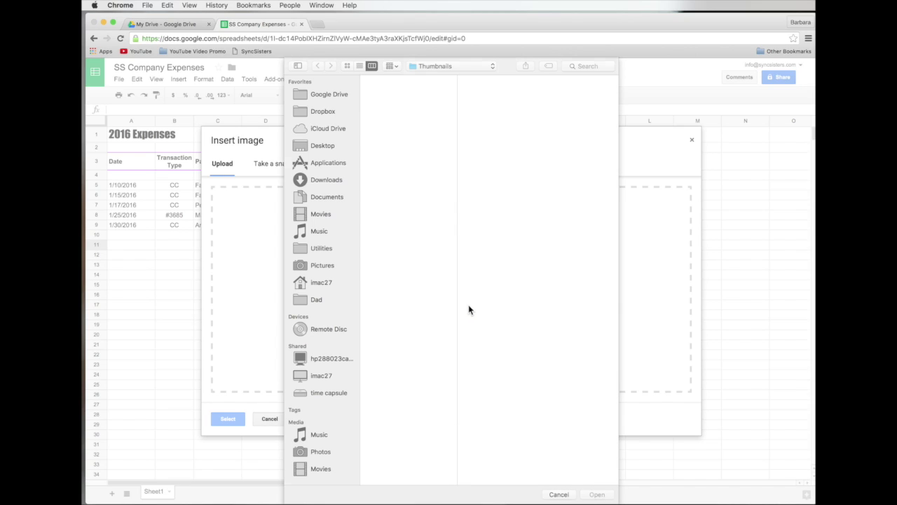
pyautogui.click(322, 150)
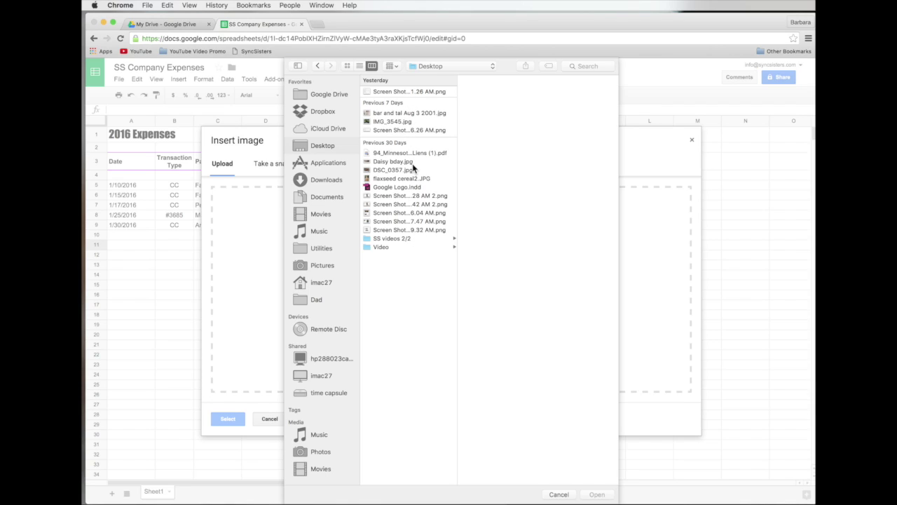
pyautogui.click(324, 113)
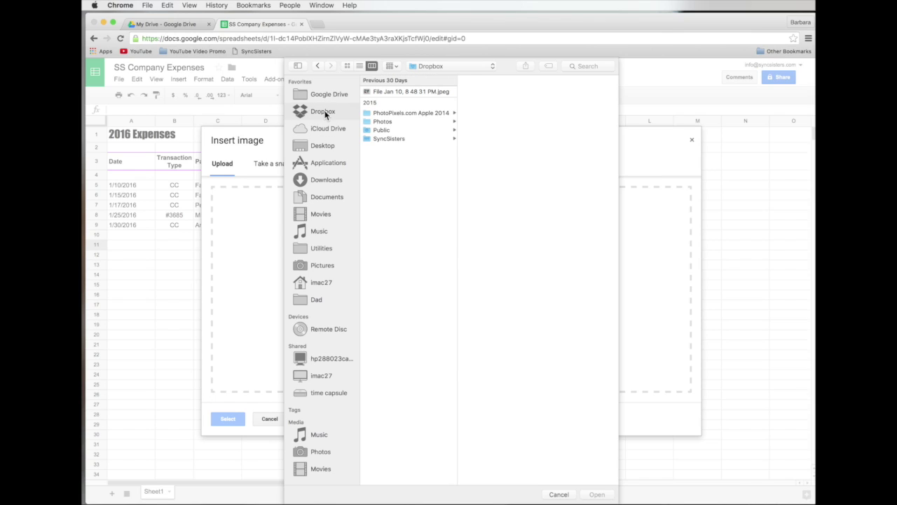
pyautogui.click(391, 139)
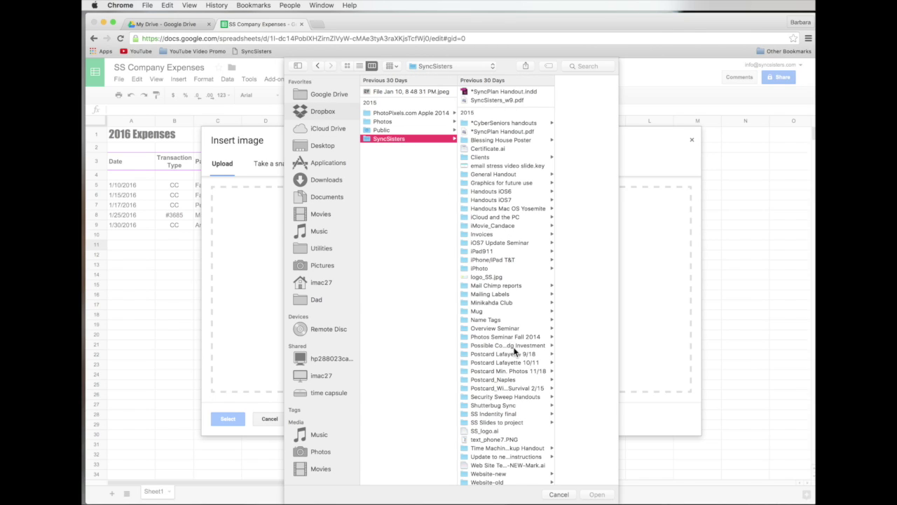
pyautogui.click(500, 278)
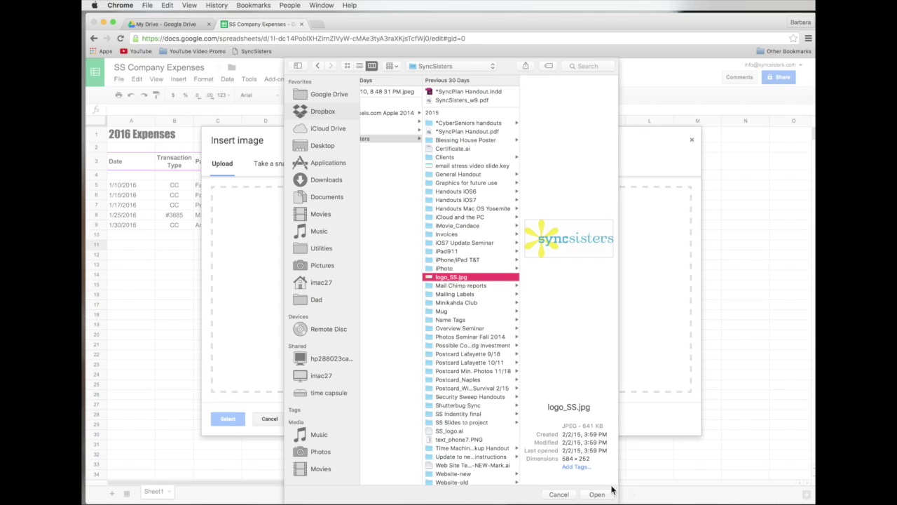
pyautogui.click(597, 494)
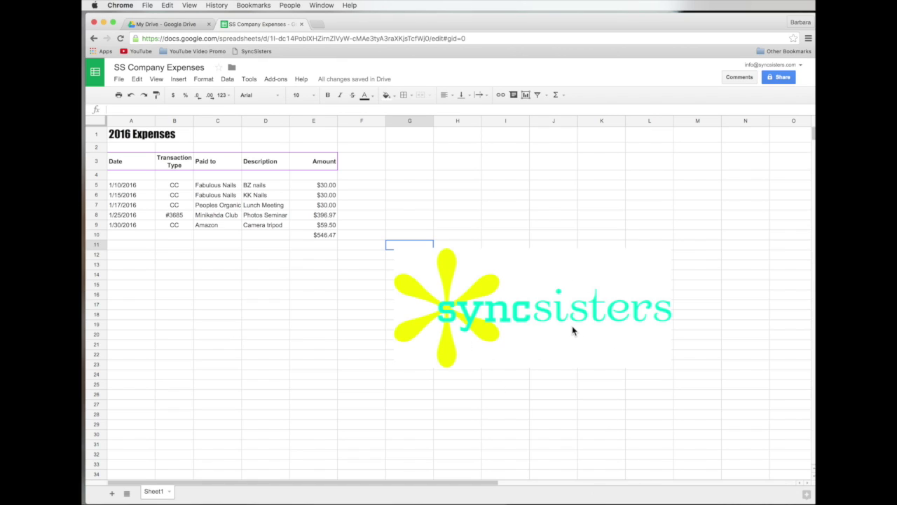
# - Shrink the inserted logo proportionally to about four rows high and move it below the expense table, around rows 15 to 18
pyautogui.click(608, 280)
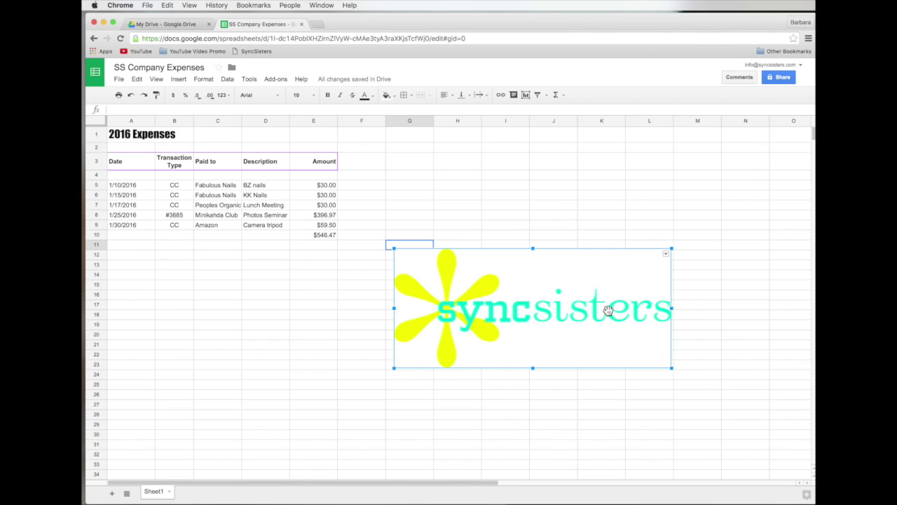
pyautogui.moveTo(671, 368); pyautogui.dragTo(424, 284)
pyautogui.moveTo(401, 284); pyautogui.dragTo(188, 312)
# - Make row 2 tall enough for the logo and move the logo into it, directly under the 2016 Expenses title
pyautogui.click(95, 147)
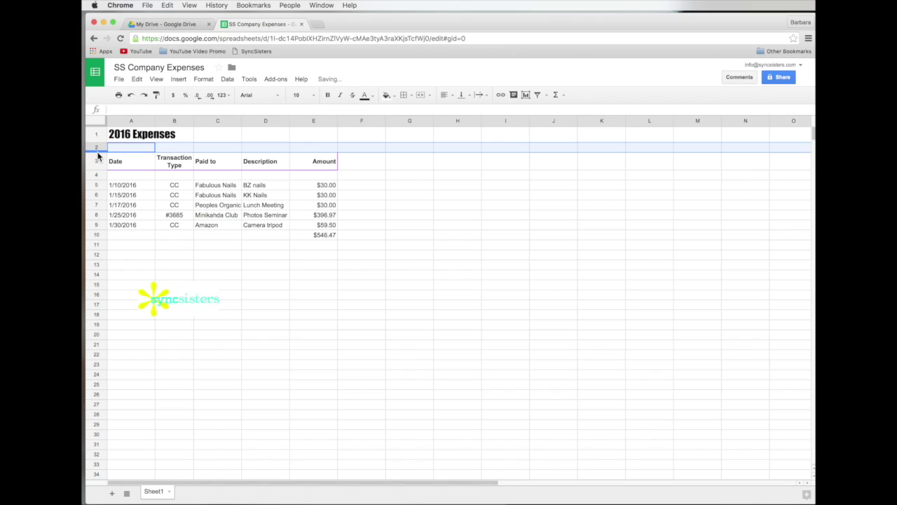
pyautogui.moveTo(98, 153); pyautogui.dragTo(95, 188)
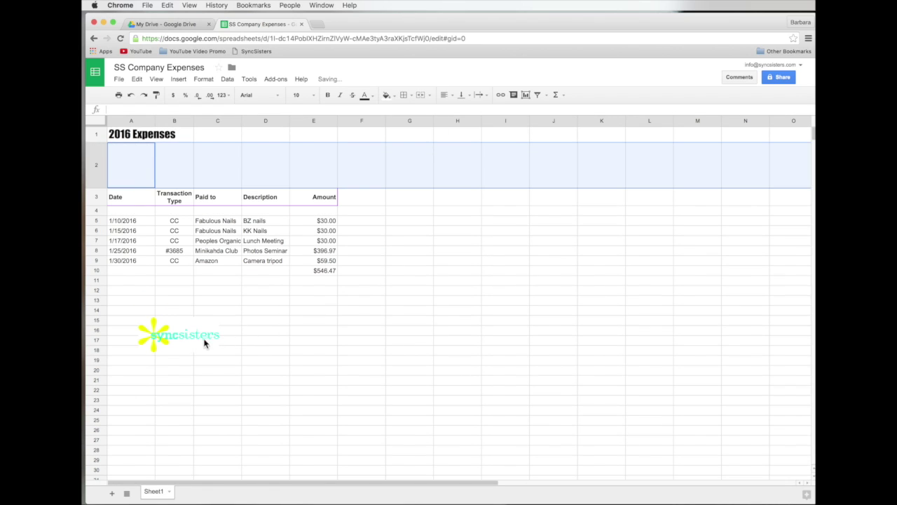
pyautogui.moveTo(180, 282); pyautogui.dragTo(161, 164)
pyautogui.click(506, 369)
pyautogui.click(175, 334)
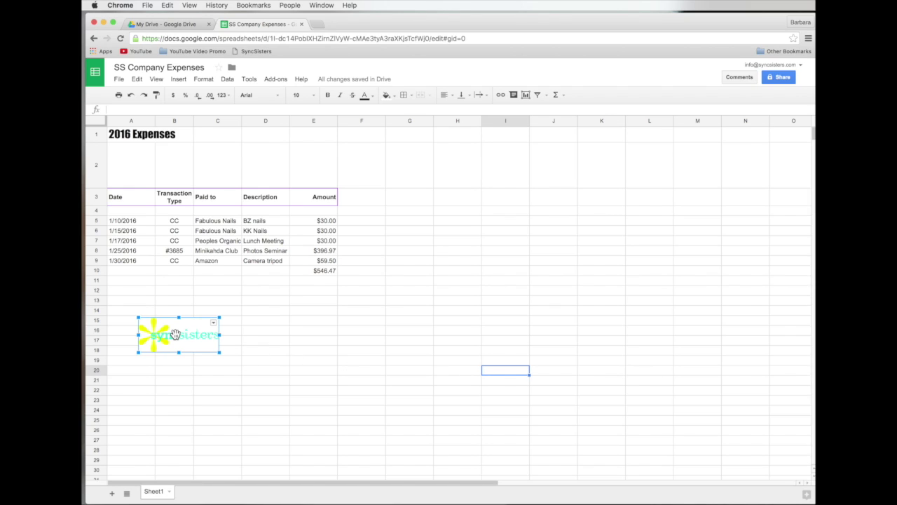
pyautogui.moveTo(174, 333); pyautogui.dragTo(147, 161)
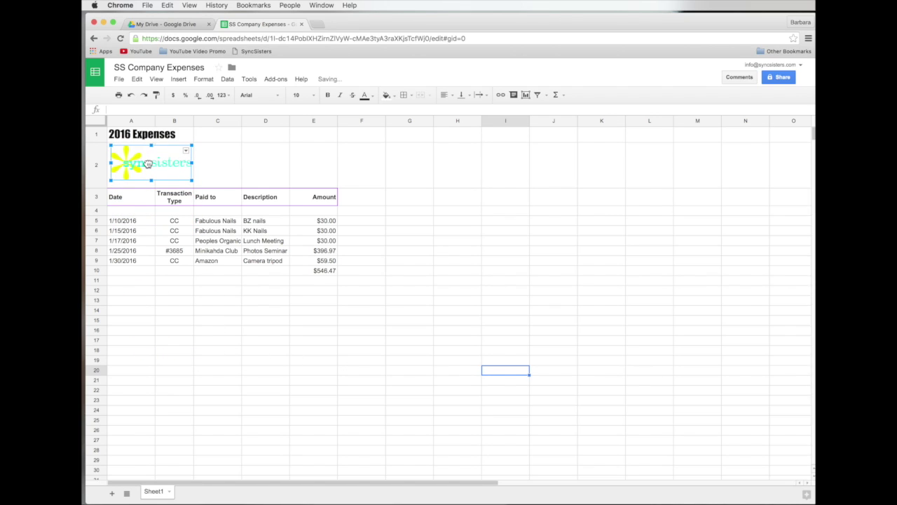
pyautogui.click(247, 158)
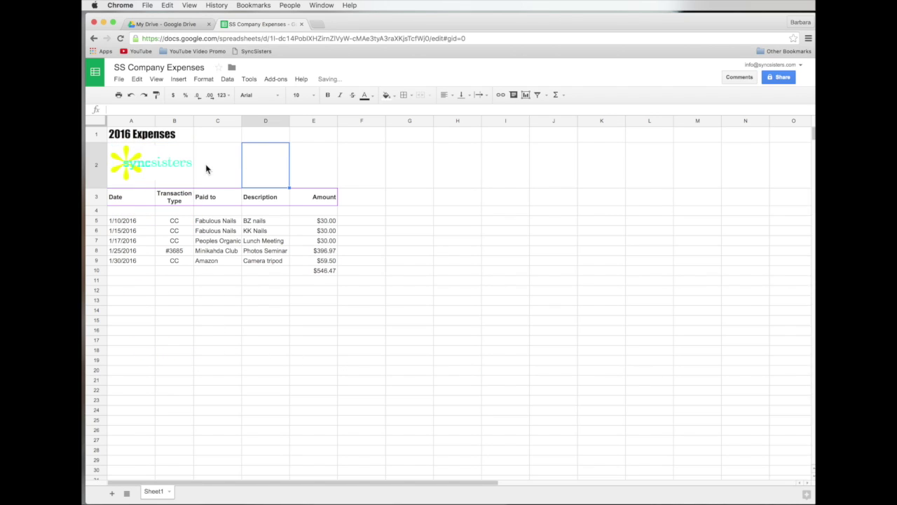
pyautogui.click(166, 172)
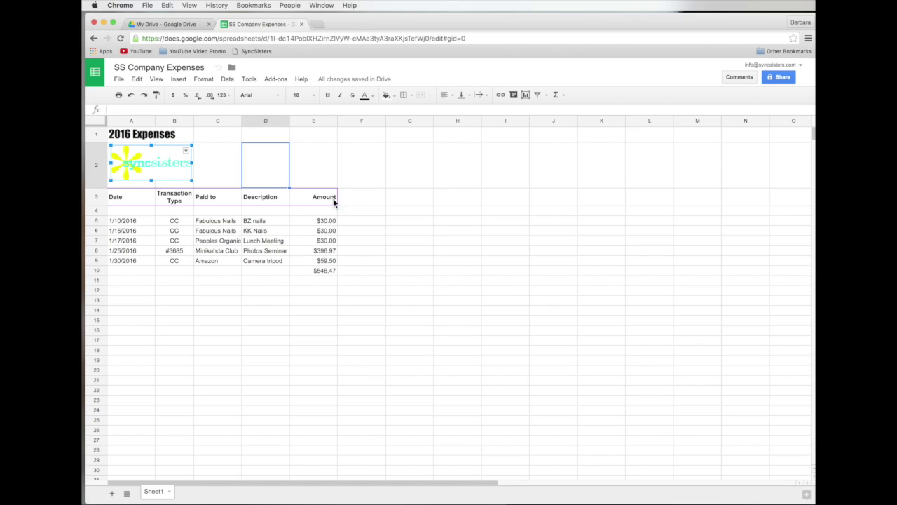
pyautogui.click(440, 203)
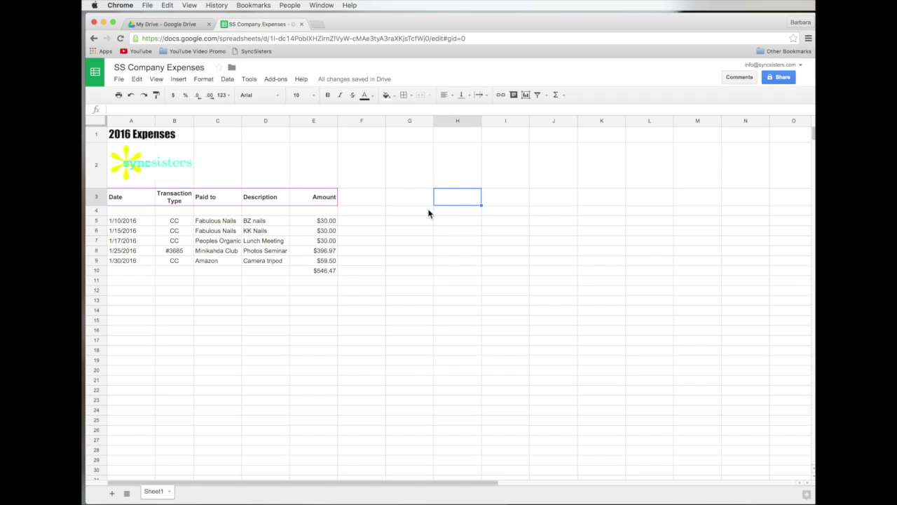
# - Make the total amount in cell E10 bold
pyautogui.click(334, 271)
pyautogui.click(328, 95)
pyautogui.click(309, 408)
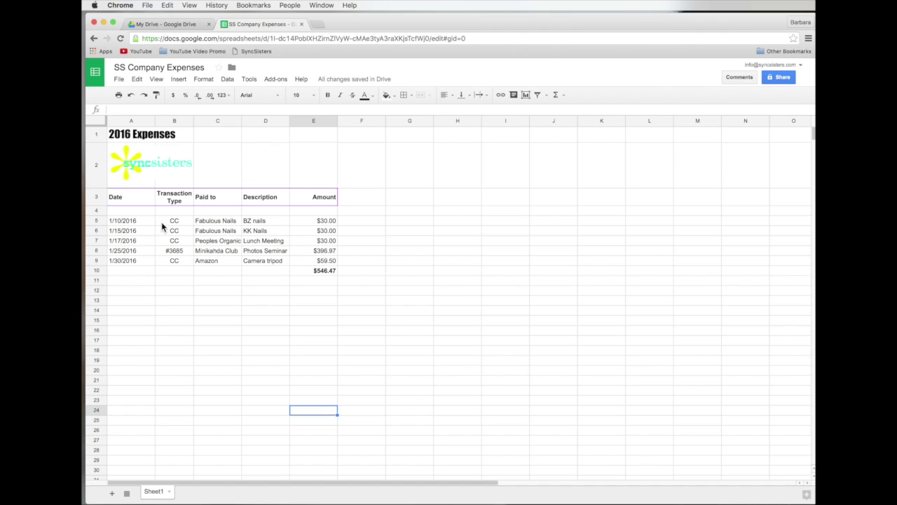
# - Select the range A1:E10 and open the Explore suggestions for that data
pyautogui.click(235, 247)
pyautogui.moveTo(112, 137); pyautogui.dragTo(326, 277)
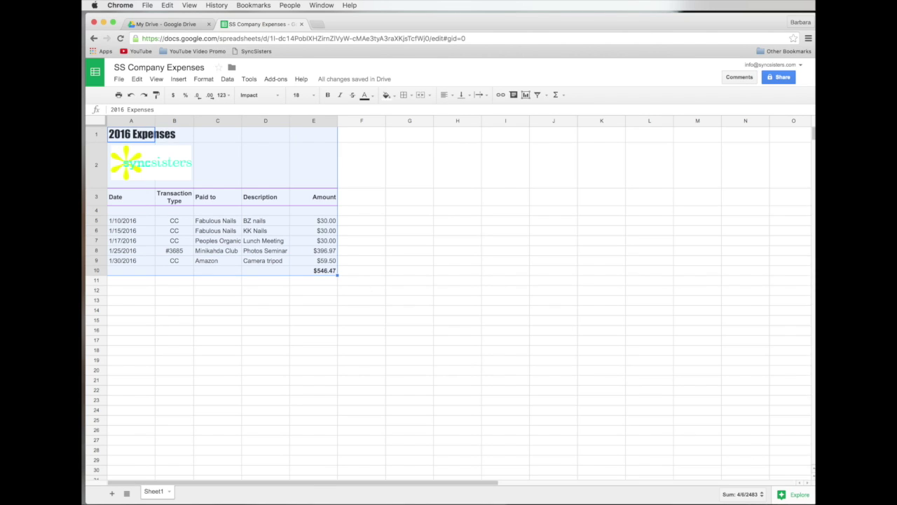
pyautogui.click(793, 496)
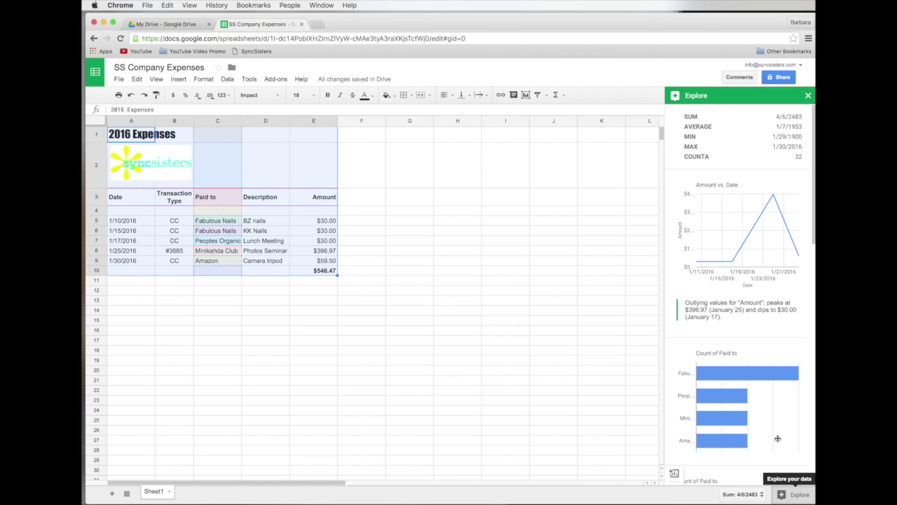
# - Examine the summary charts that Explore suggests for the payee, transaction type and amount data
pyautogui.scroll(-5, 777, 437)
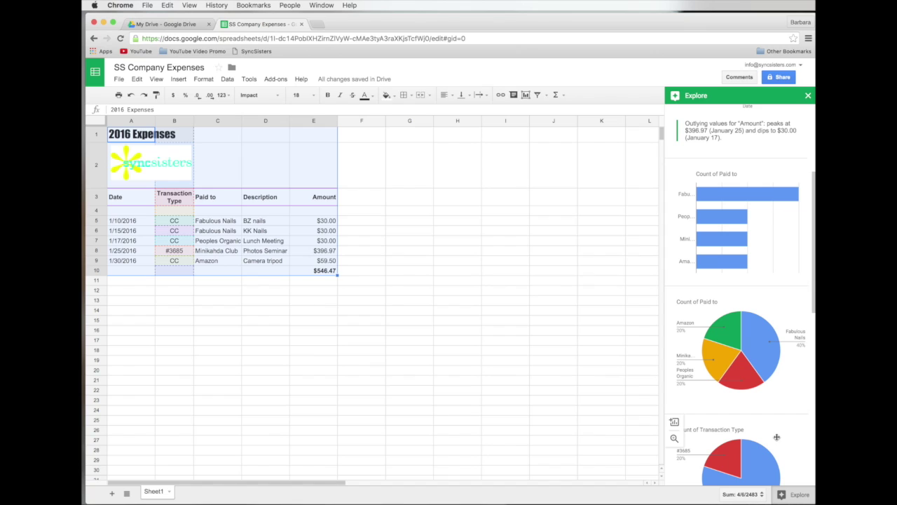
pyautogui.moveTo(742, 384)
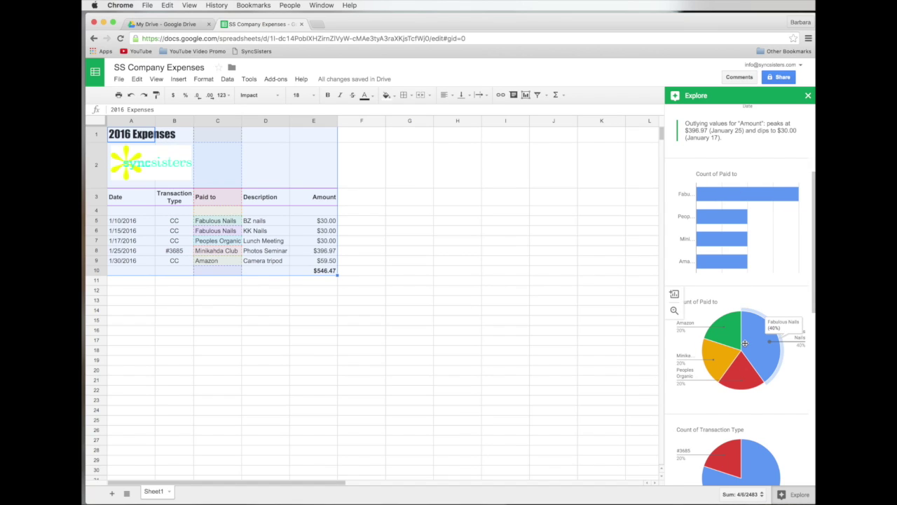
pyautogui.scroll(-2, 744, 343)
pyautogui.scroll(-3, 744, 344)
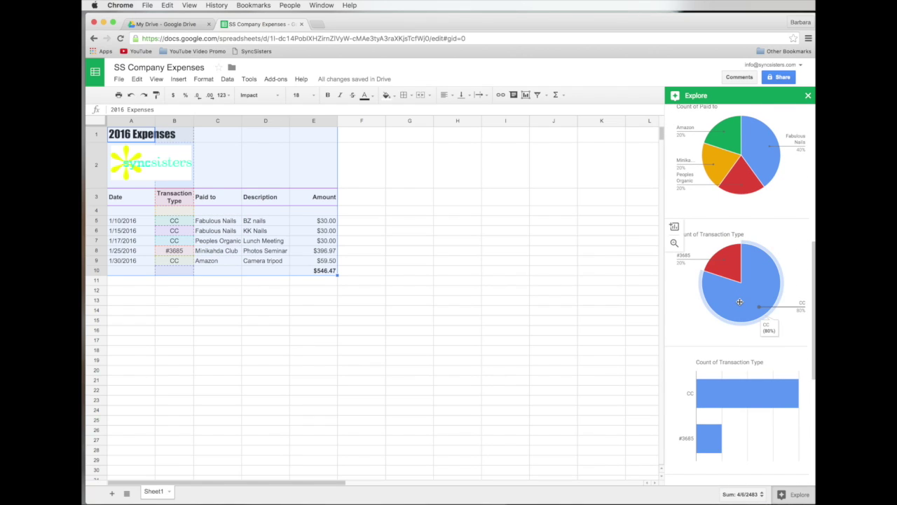
pyautogui.scroll(-6, 740, 301)
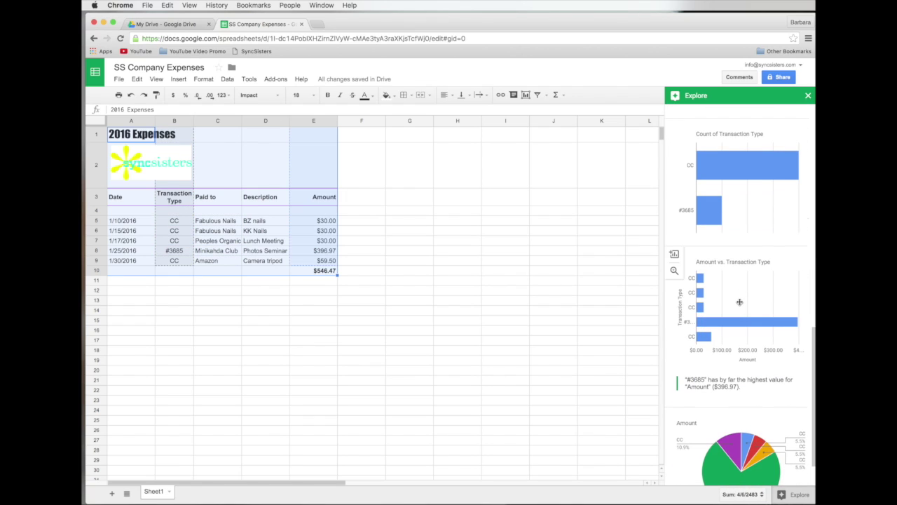
pyautogui.scroll(-1, 739, 301)
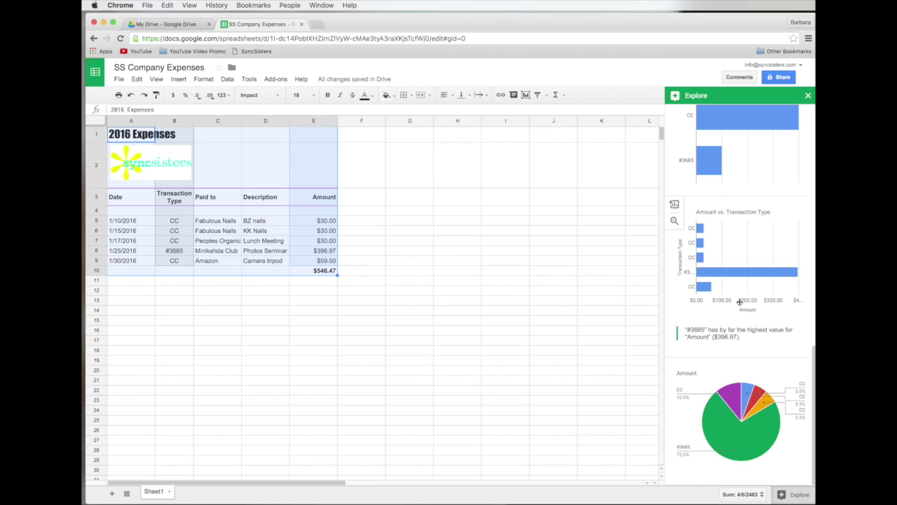
pyautogui.scroll(8, 739, 301)
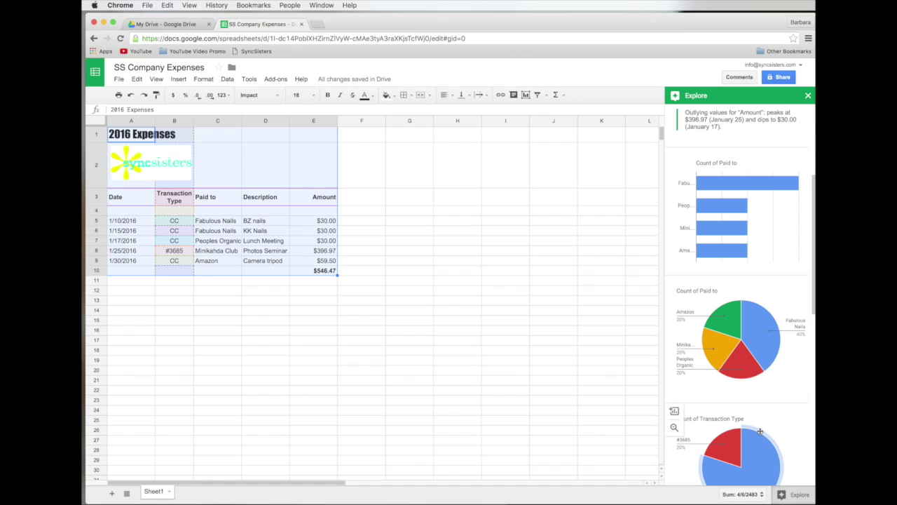
# - Place the suggested Count of Paid to pie chart on the sheet below the expense table
pyautogui.scroll(-1, 766, 340)
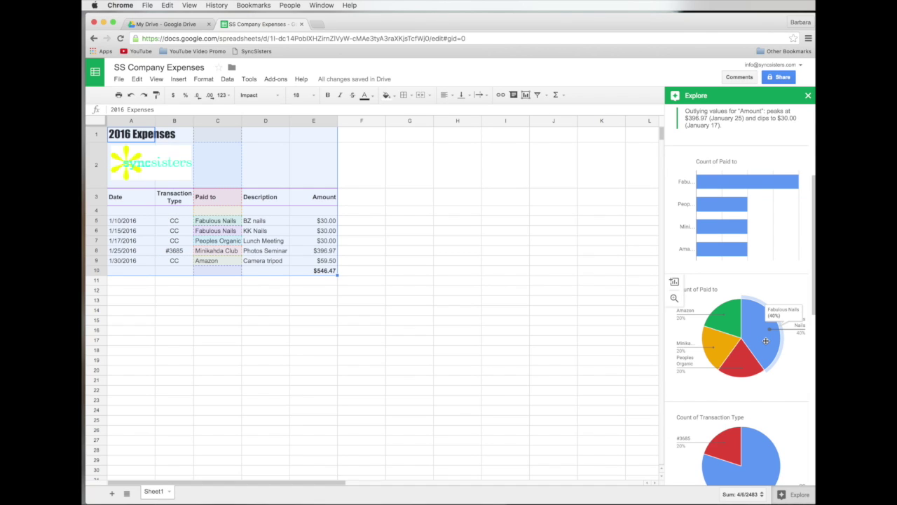
pyautogui.moveTo(766, 341); pyautogui.dragTo(247, 377)
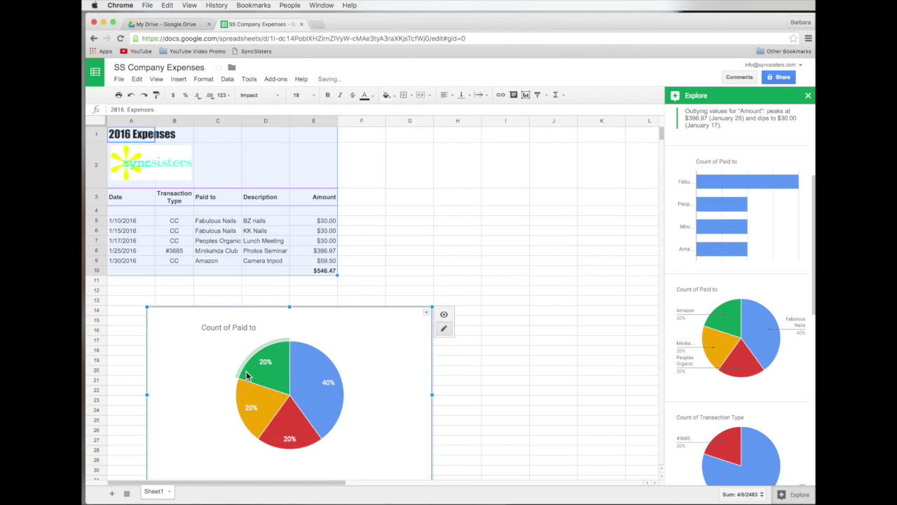
pyautogui.scroll(-5, 620, 363)
pyautogui.scroll(3, 592, 355)
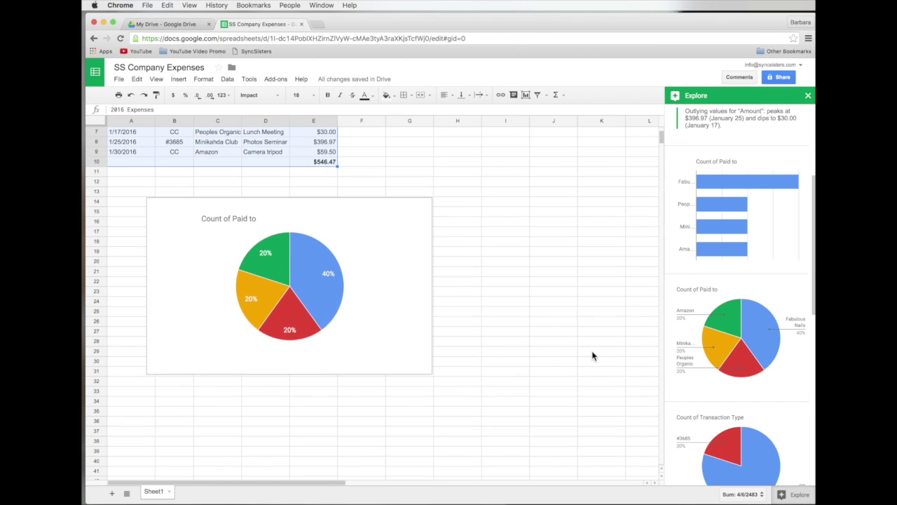
pyautogui.scroll(1, 592, 356)
# - Shrink the Count of Paid to pie chart and position it just under the total row, spanning about rows 12 to 23
pyautogui.click(428, 399)
pyautogui.moveTo(433, 405); pyautogui.dragTo(271, 290)
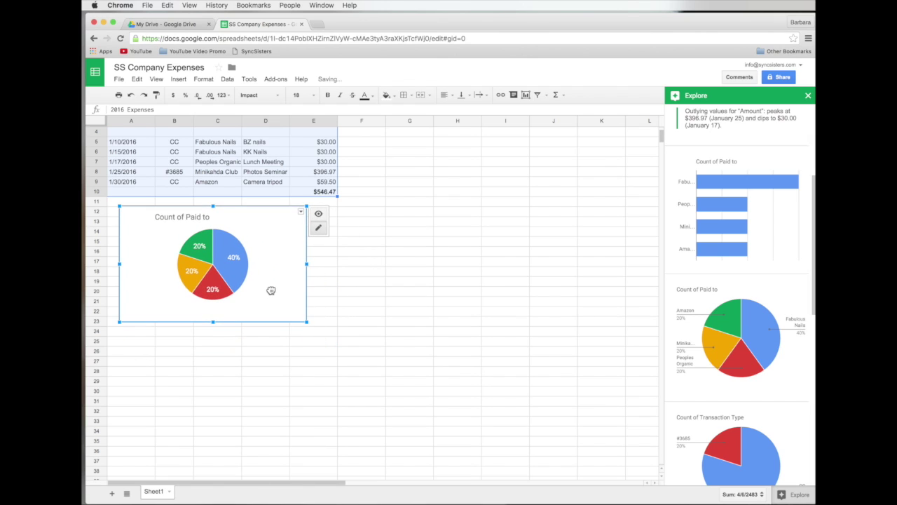
pyautogui.click(450, 308)
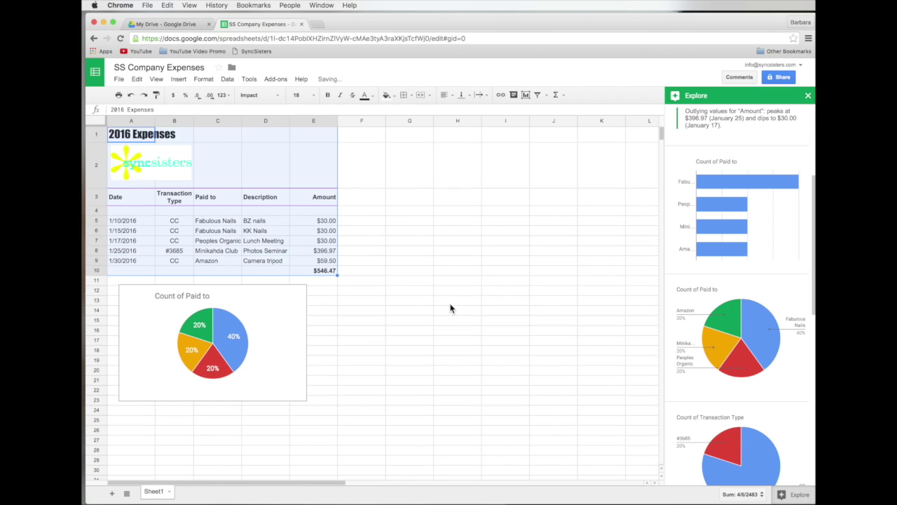
pyautogui.click(333, 322)
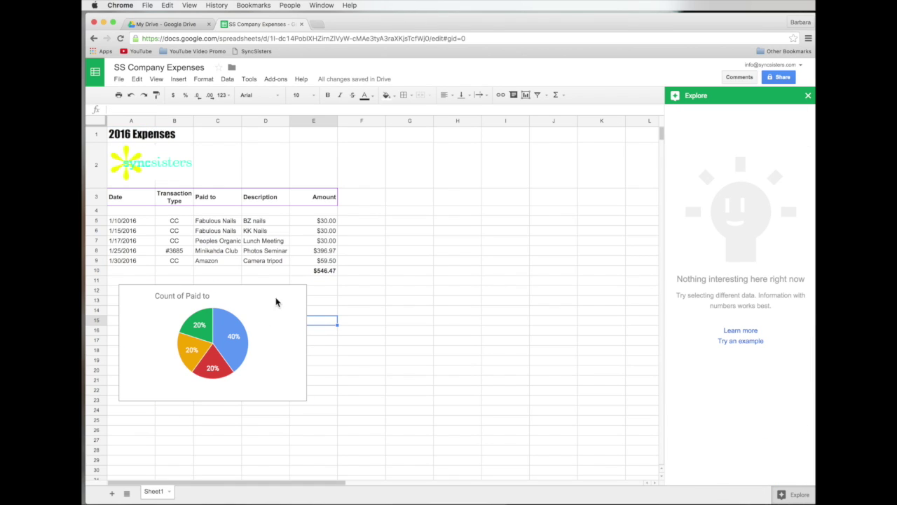
# - Select the transaction type in cell B5 and look through the charts Explore suggests for it
pyautogui.click(168, 223)
pyautogui.moveTo(767, 427)
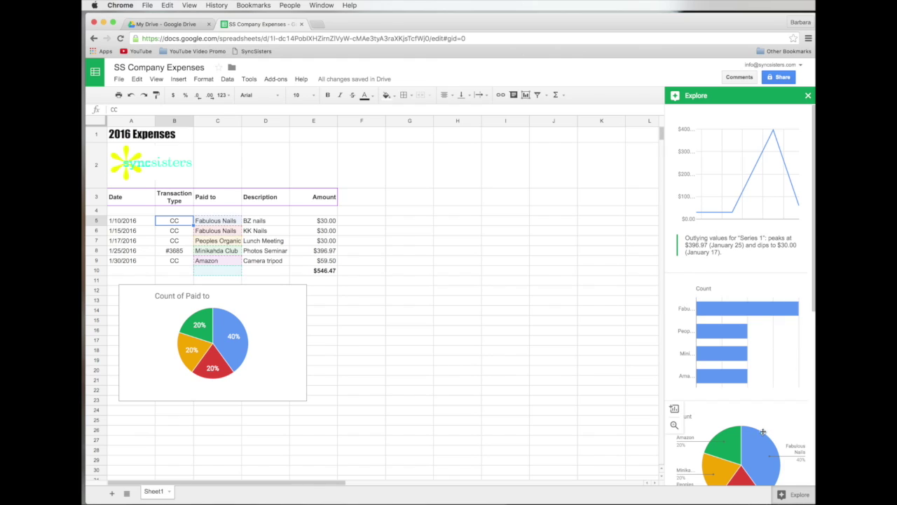
pyautogui.scroll(-2, 680, 446)
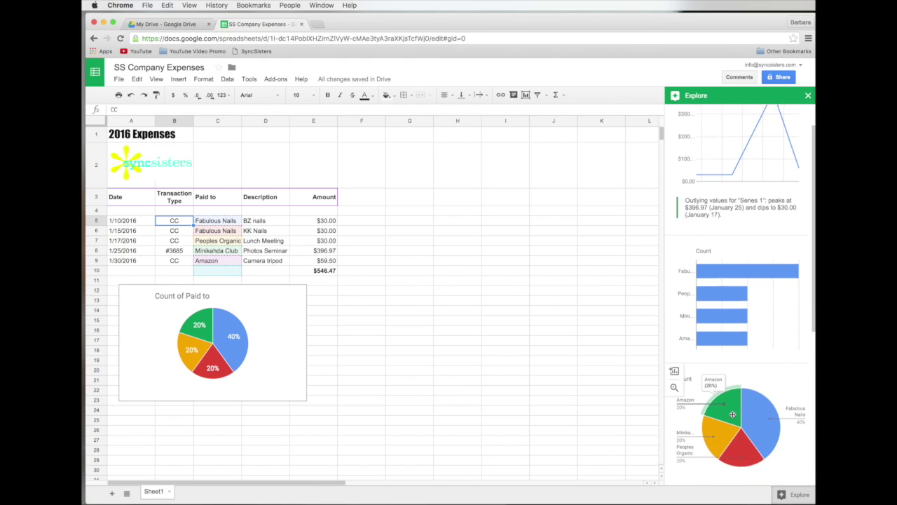
# - Open the Count of Paid to pie chart for advanced editing, move the editor off the chart, and make its title bold
pyautogui.click(247, 346)
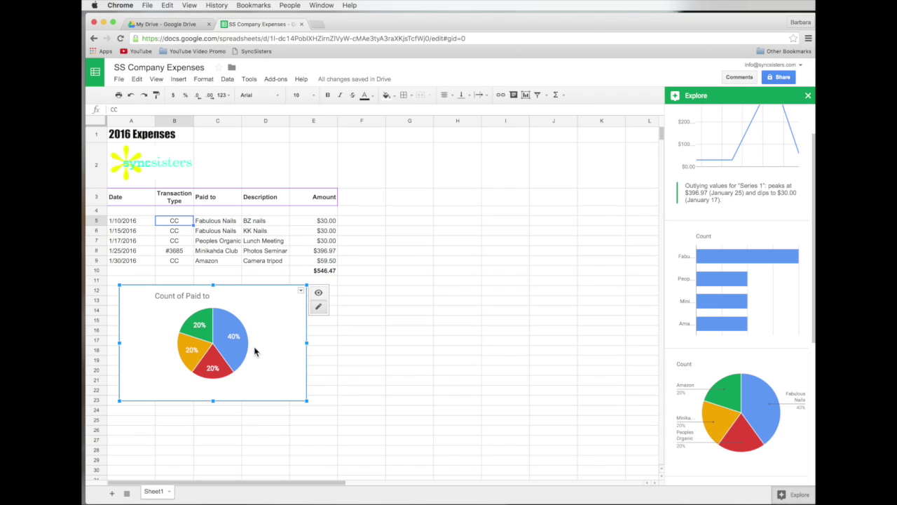
pyautogui.click(301, 292)
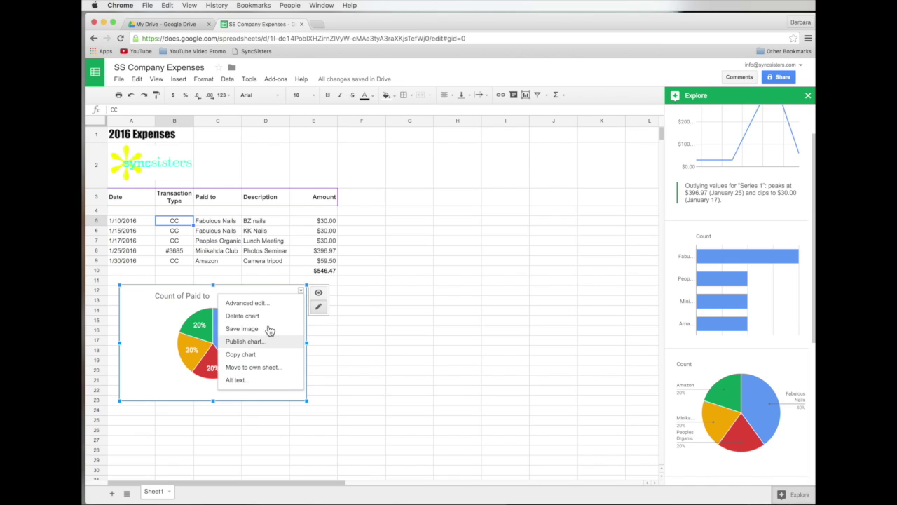
pyautogui.click(257, 305)
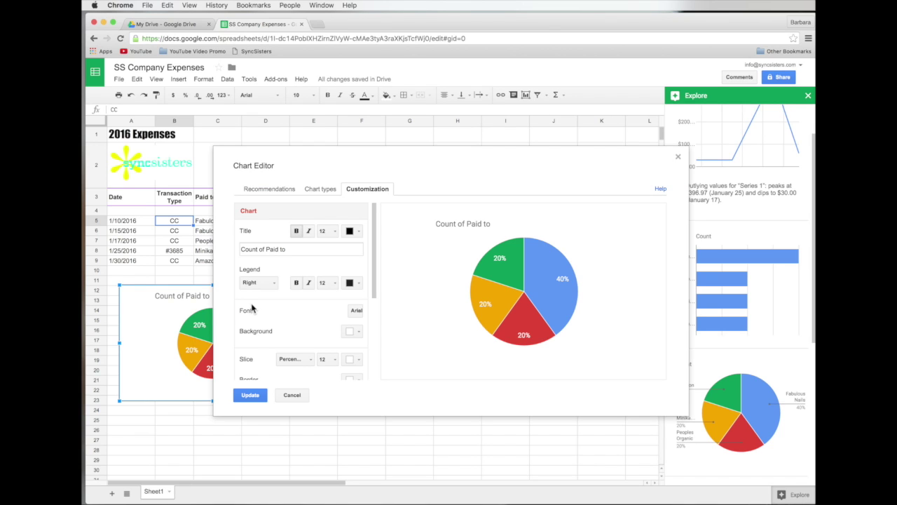
pyautogui.moveTo(337, 155); pyautogui.dragTo(440, 91)
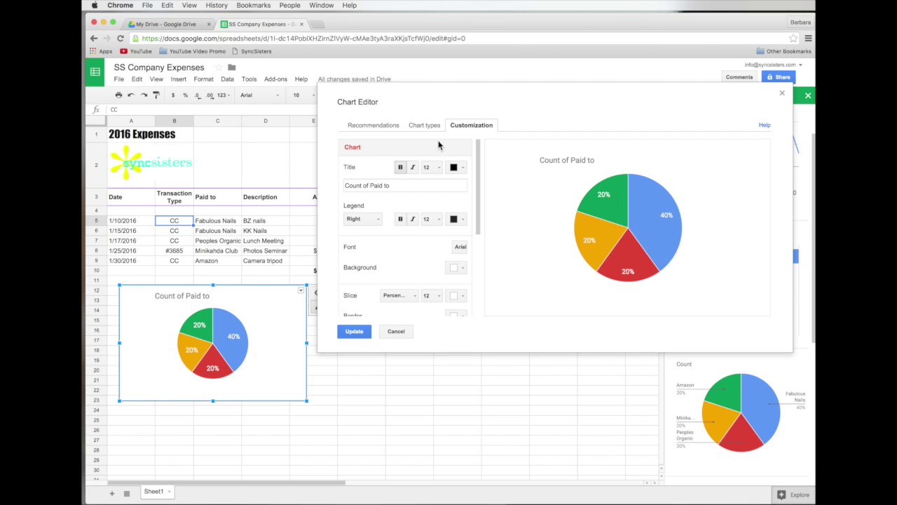
pyautogui.click(399, 167)
pyautogui.click(400, 167)
# - Set the pie chart's legend to Labeled and make the legend text bold
pyautogui.click(375, 220)
pyautogui.click(365, 236)
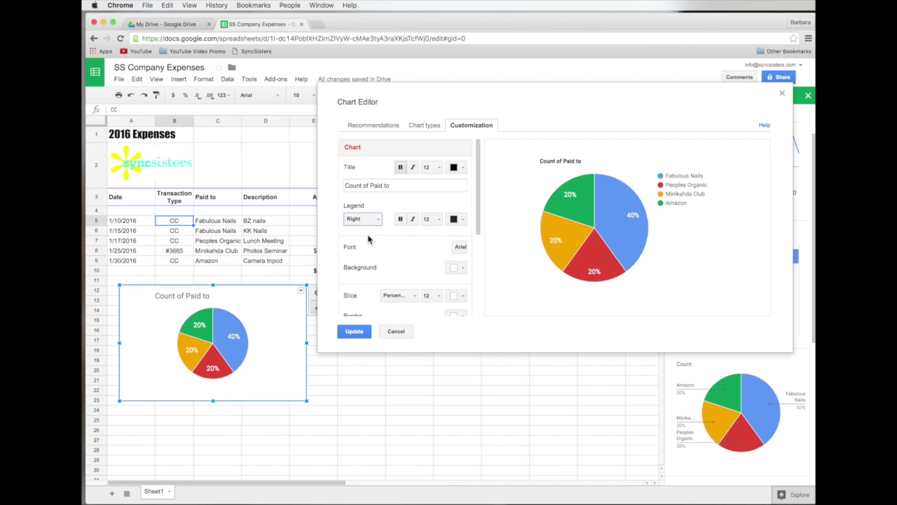
pyautogui.click(371, 221)
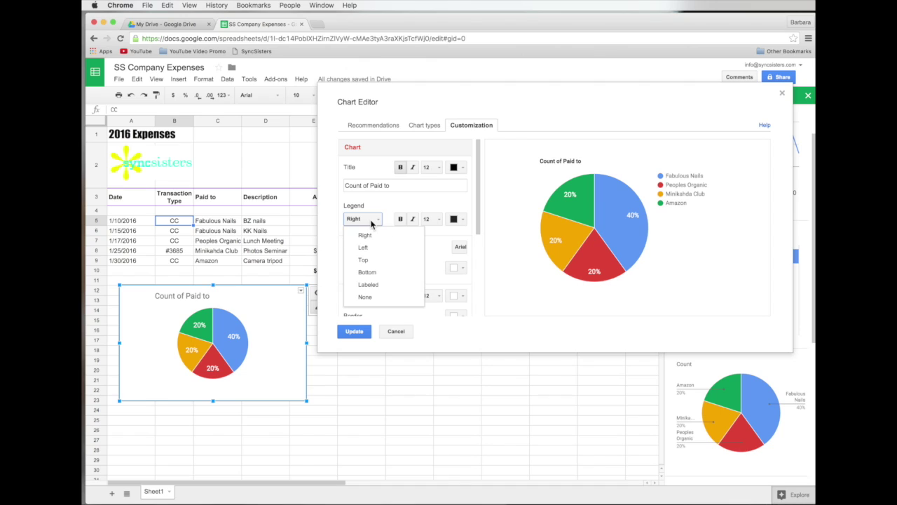
pyautogui.click(368, 285)
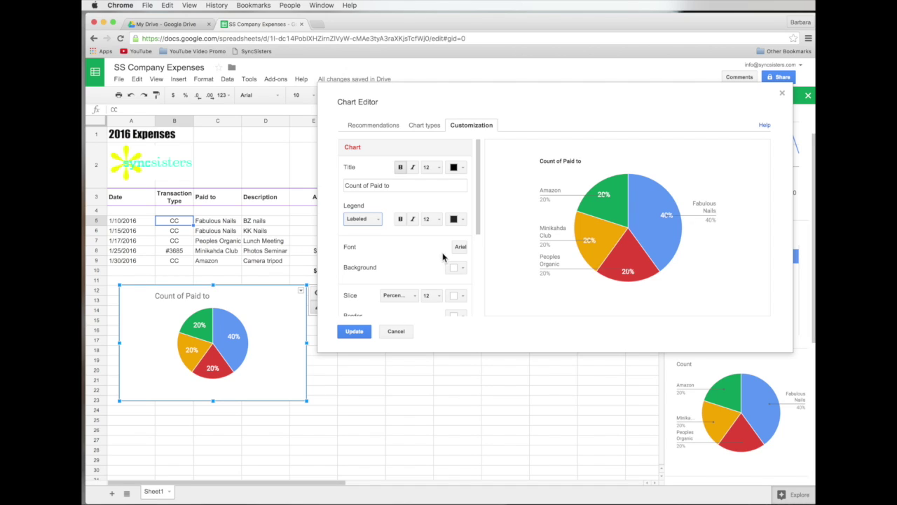
pyautogui.click(400, 220)
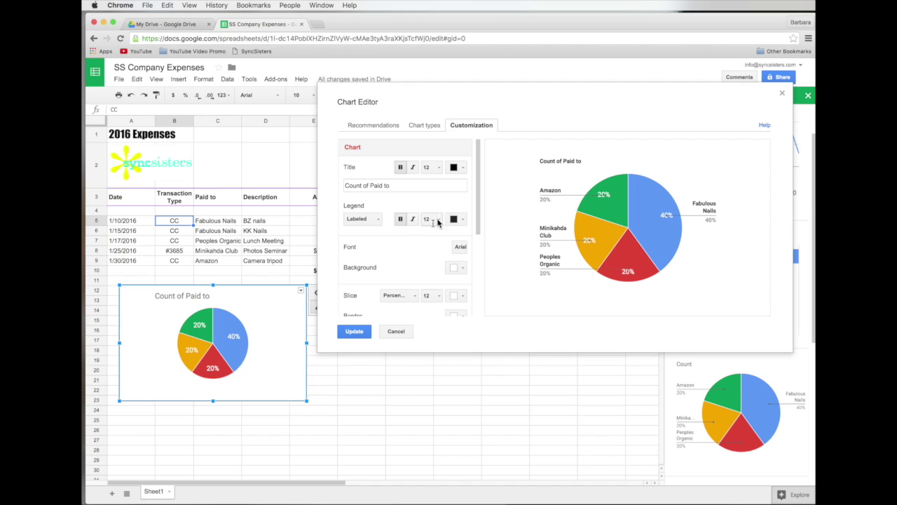
# - Turn on the 3D feature for the pie chart, leave Maximize off, and update the chart on the sheet
pyautogui.scroll(-1, 408, 262)
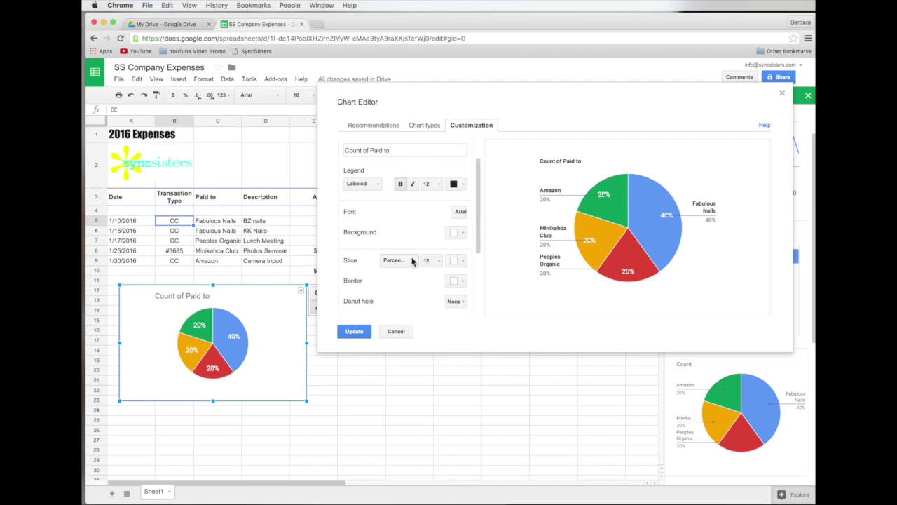
pyautogui.click(459, 212)
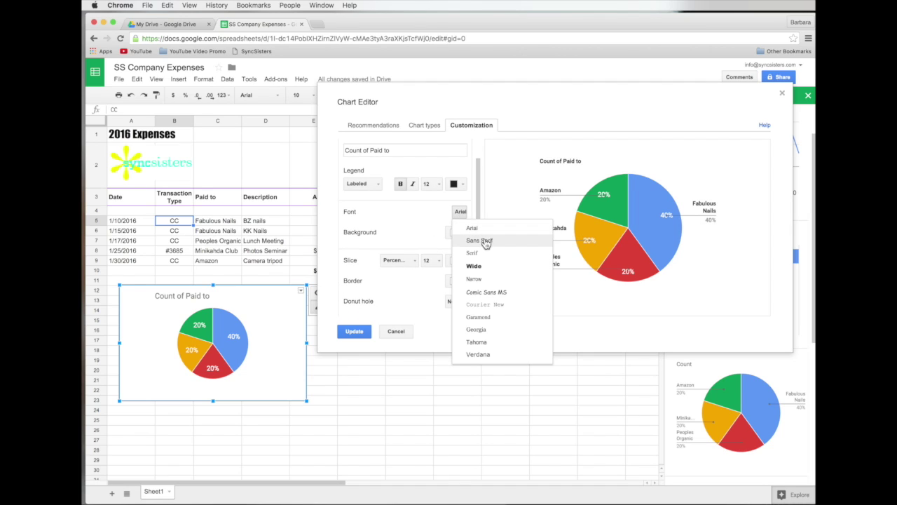
pyautogui.click(477, 267)
pyautogui.scroll(-3, 370, 230)
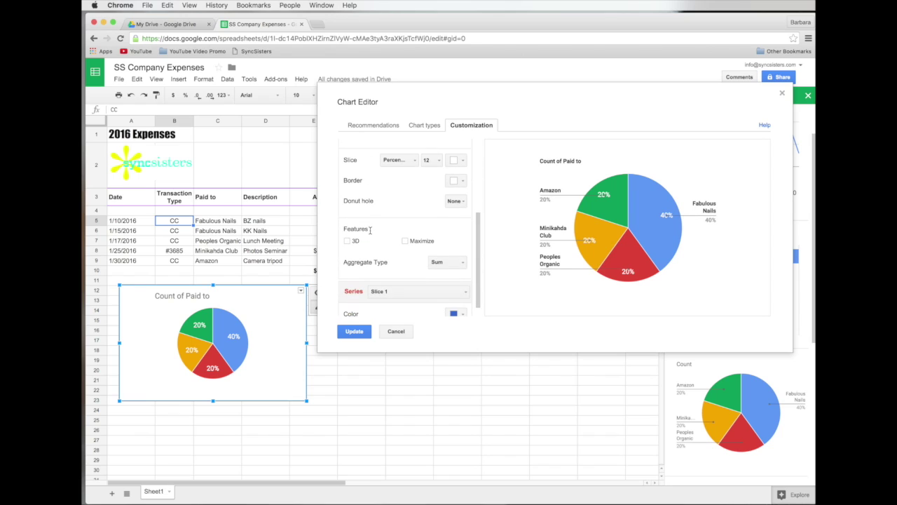
pyautogui.scroll(-1, 386, 261)
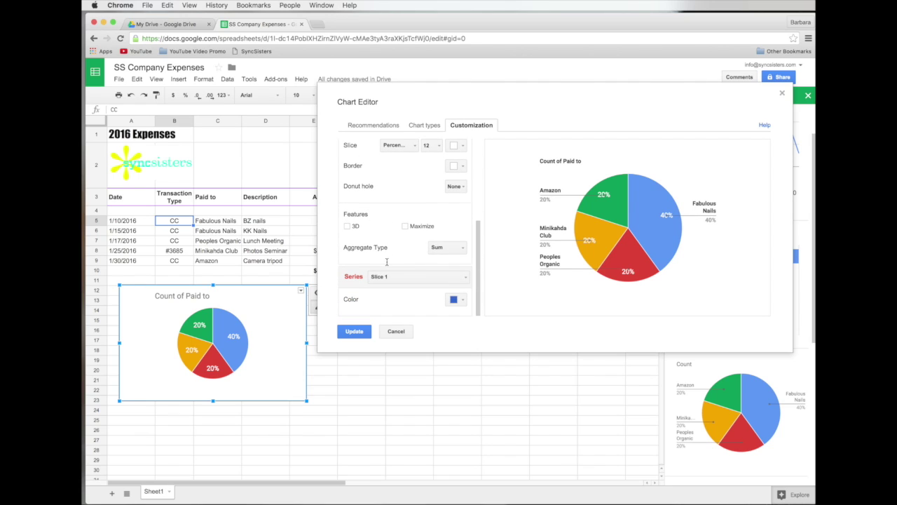
pyautogui.click(347, 226)
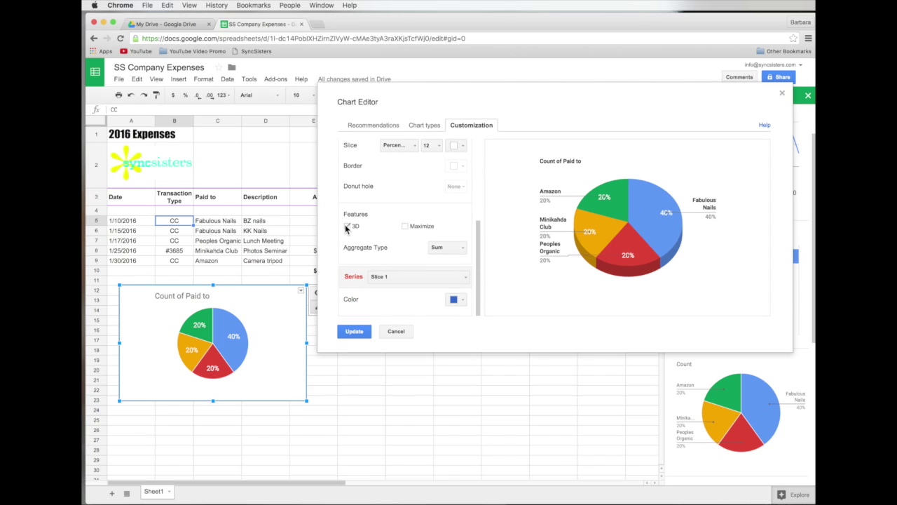
pyautogui.click(405, 226)
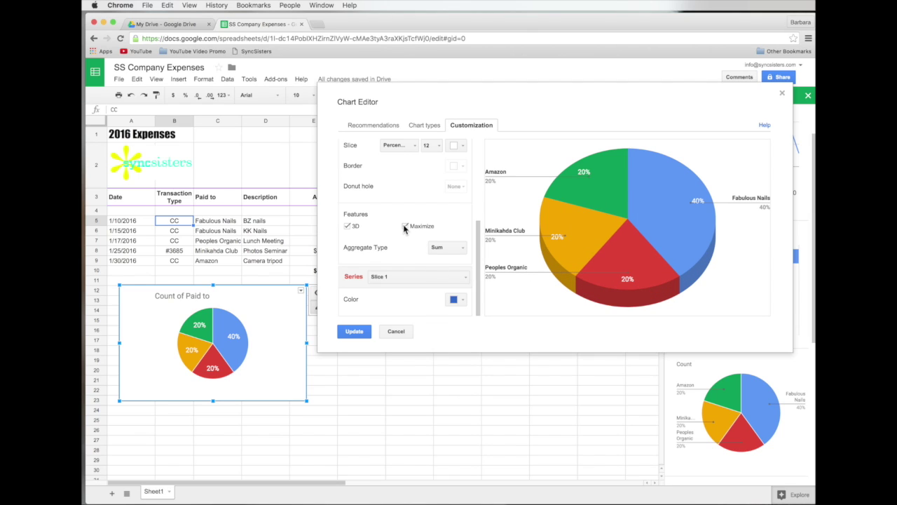
pyautogui.click(405, 227)
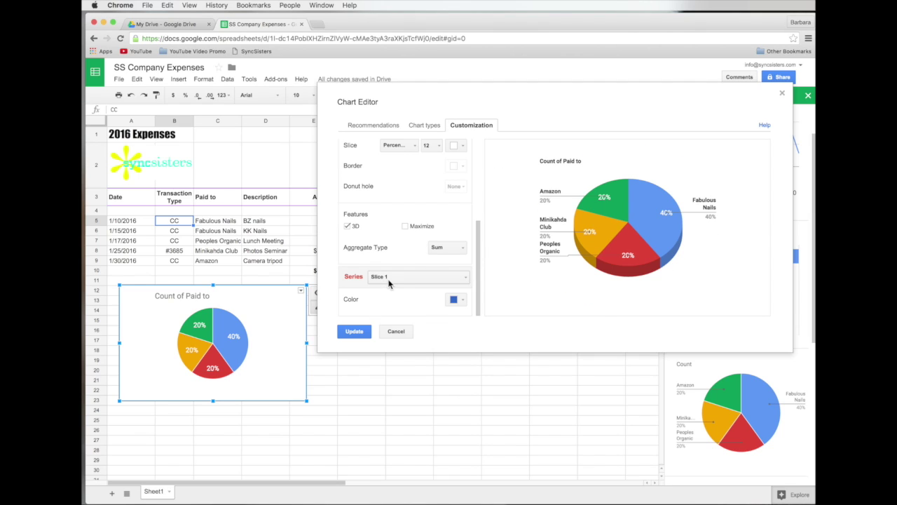
pyautogui.click(352, 332)
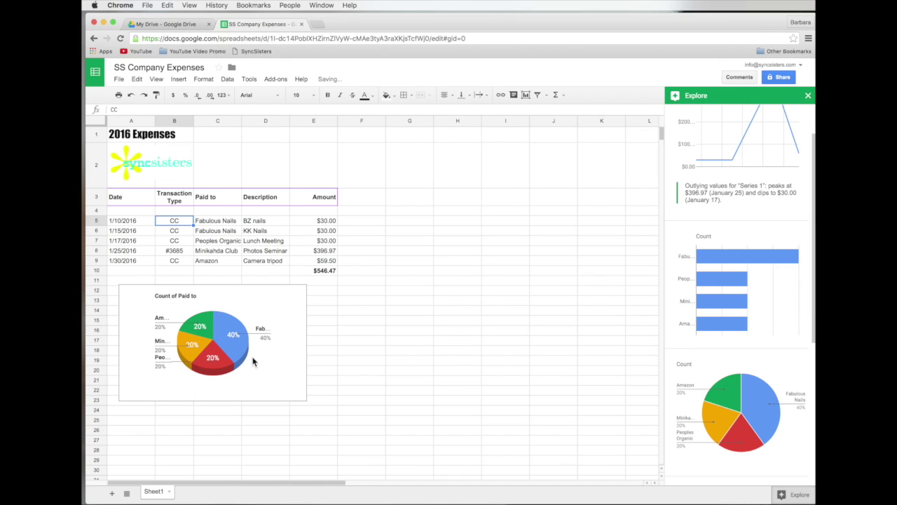
# - Enlarge the pie chart and position it below the expense table, spanning about rows 13 to 30 and columns A to F
pyautogui.moveTo(306, 400); pyautogui.dragTo(398, 418)
pyautogui.moveTo(284, 390); pyautogui.dragTo(280, 385)
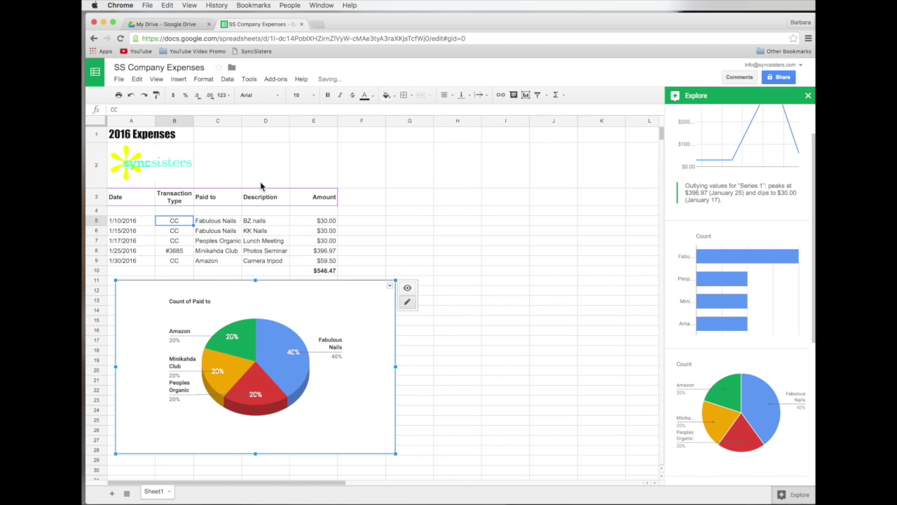
pyautogui.moveTo(396, 454)
pyautogui.mouseDown()
pyautogui.moveTo(370, 438)
pyautogui.moveTo(399, 455)
pyautogui.mouseUp()
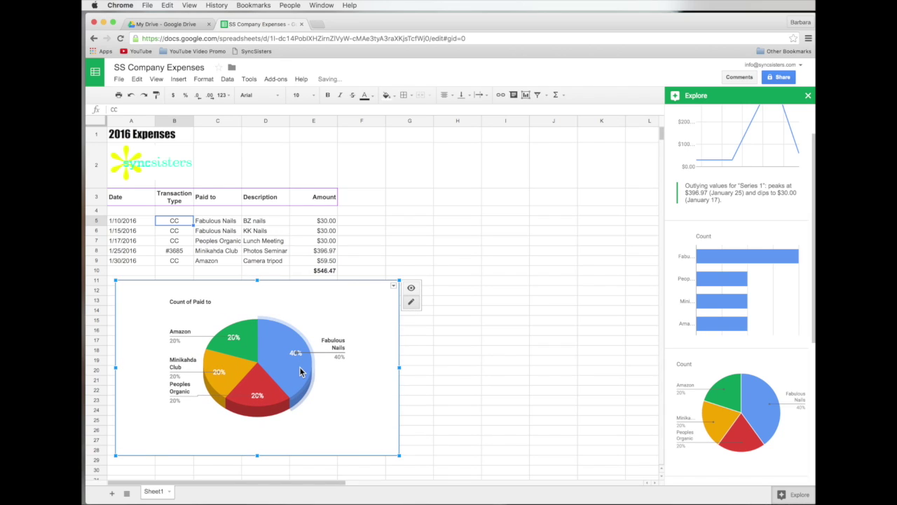
pyautogui.click(410, 261)
pyautogui.click(482, 343)
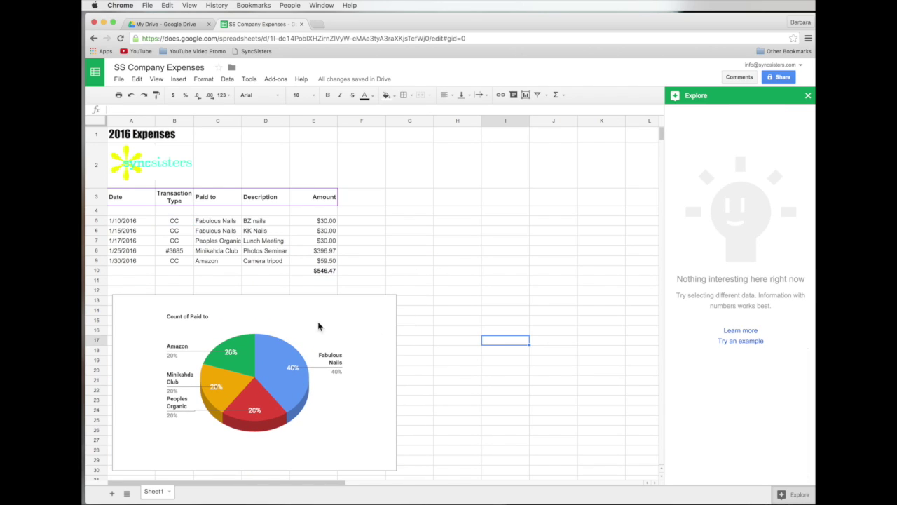
pyautogui.click(296, 315)
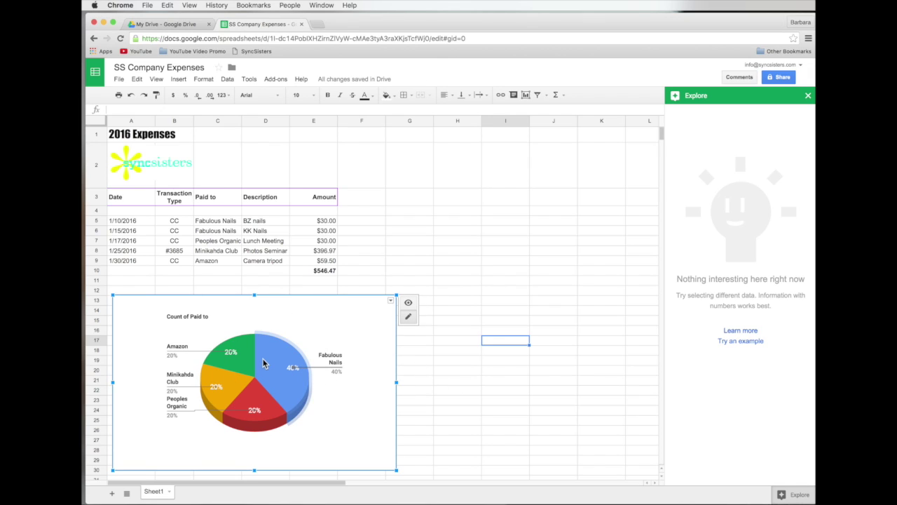
pyautogui.click(381, 153)
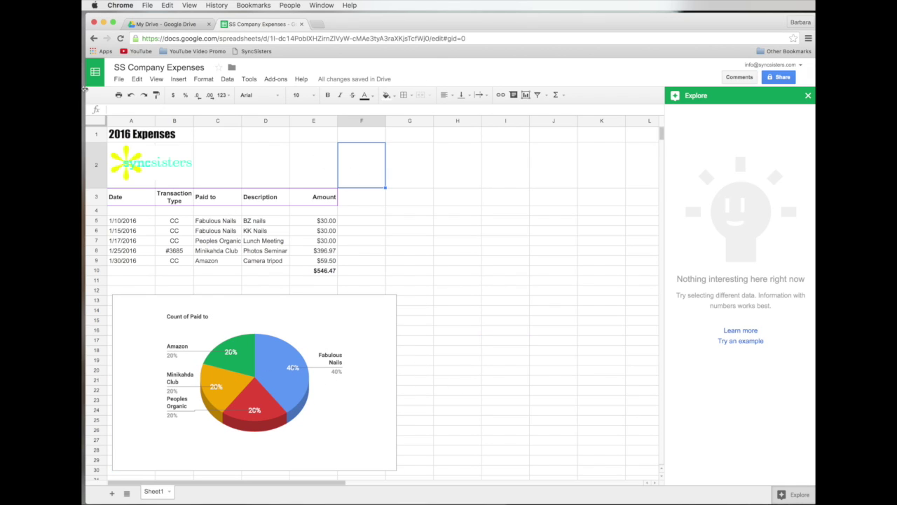
# - Preview the current sheet's printout on Letter paper, landscape, fit to width and without gridlines, and cancel printing
pyautogui.click(118, 96)
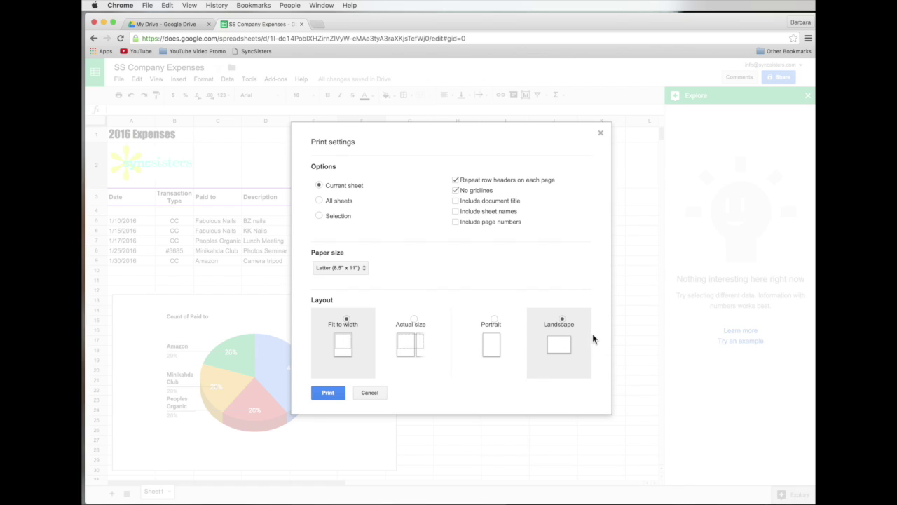
pyautogui.click(328, 393)
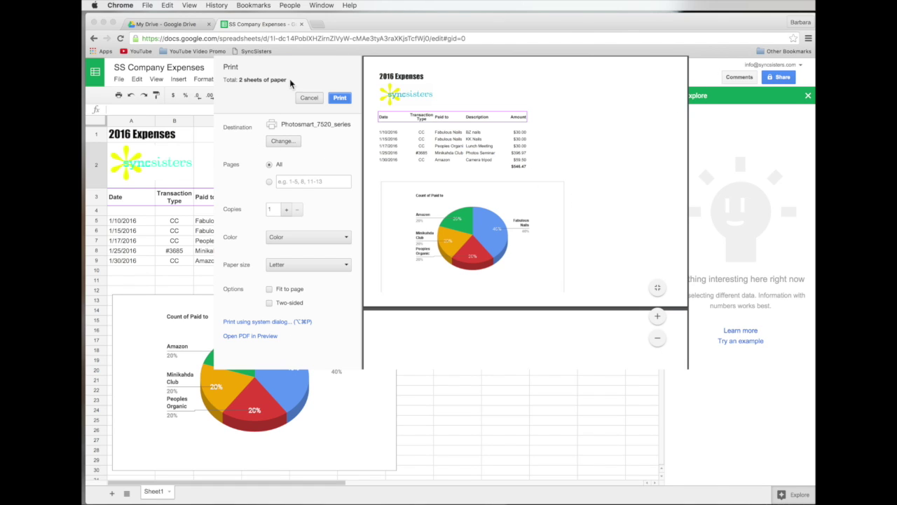
pyautogui.click(309, 97)
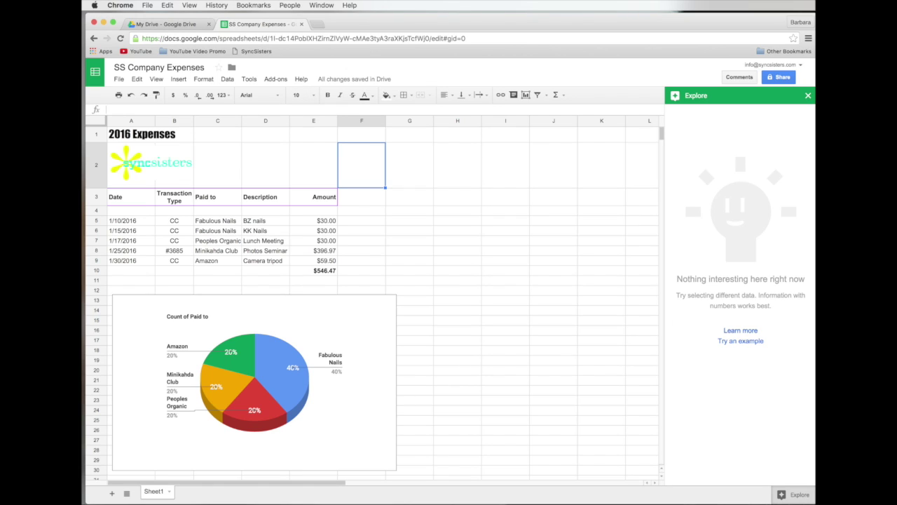
pyautogui.click(467, 214)
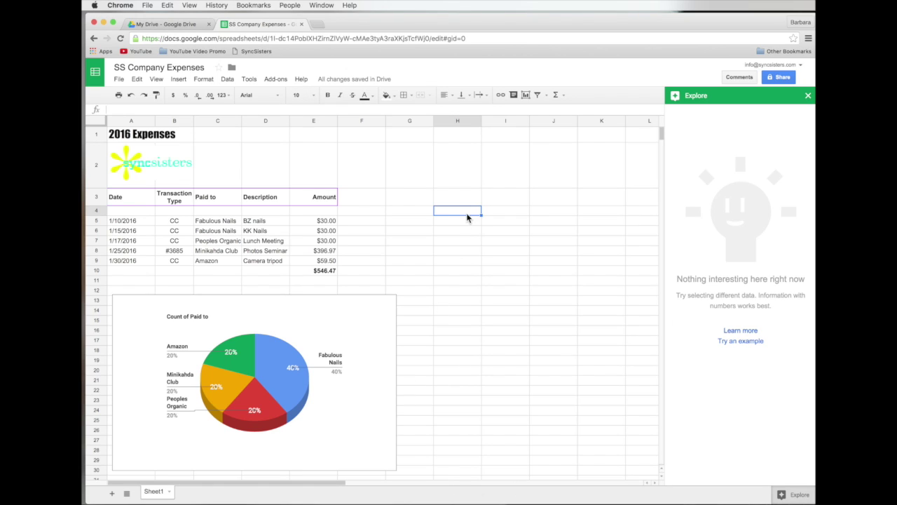
# - Misspell the Description heading in cell D3 as "Descriptio" to test the spelling check
pyautogui.click(251, 79)
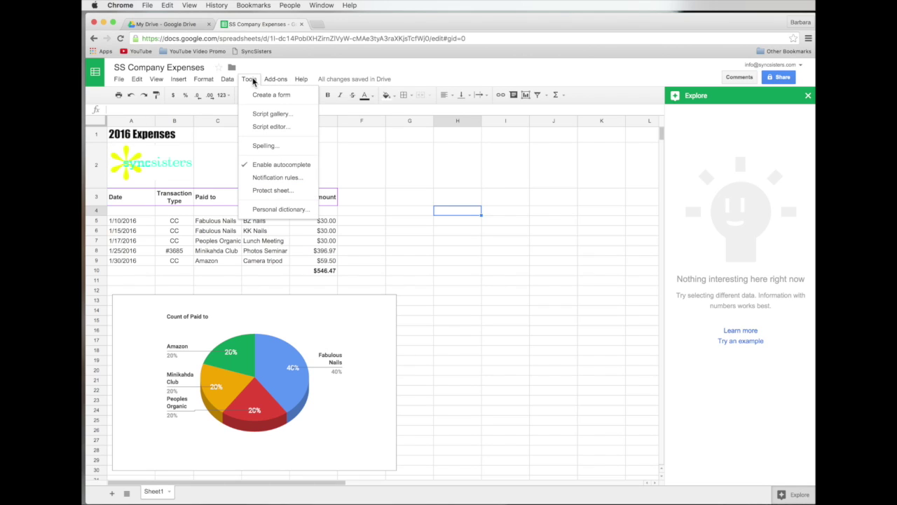
pyautogui.click(253, 81)
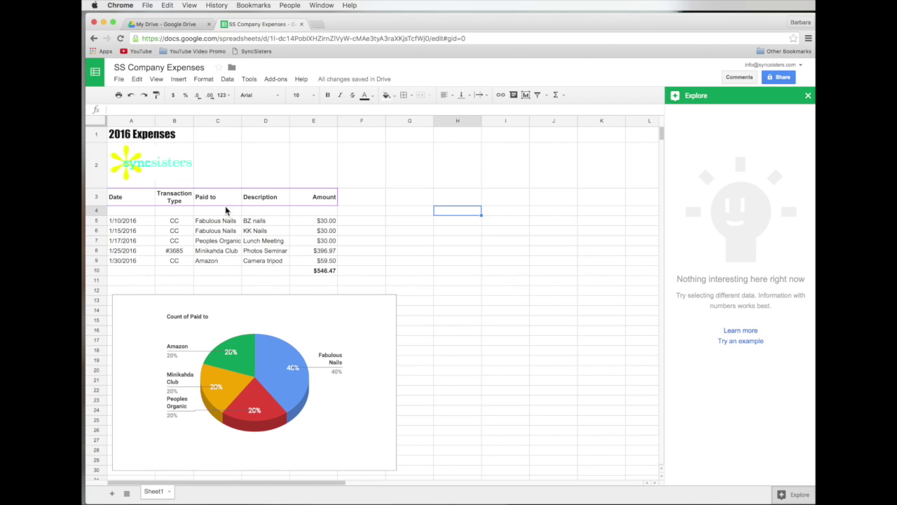
pyautogui.click(253, 197)
pyautogui.doubleClick(267, 205)
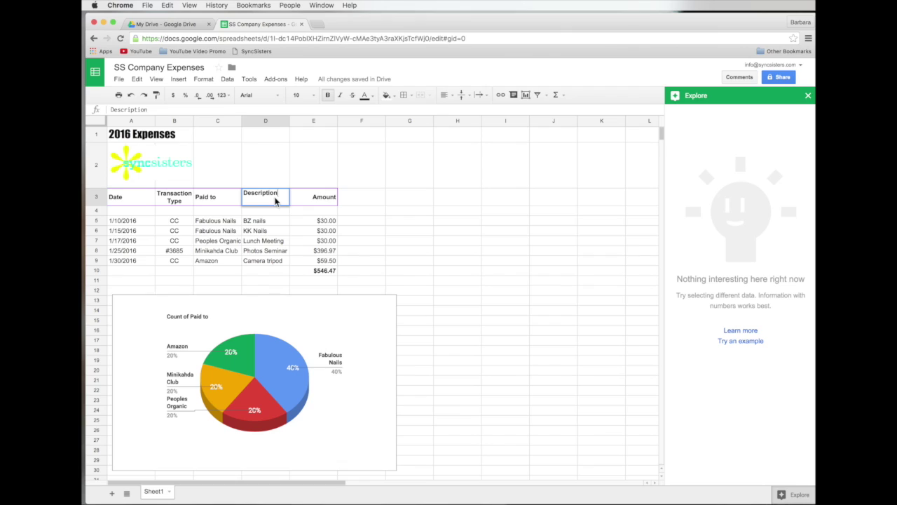
pyautogui.press('BackSpace')
pyautogui.click(257, 162)
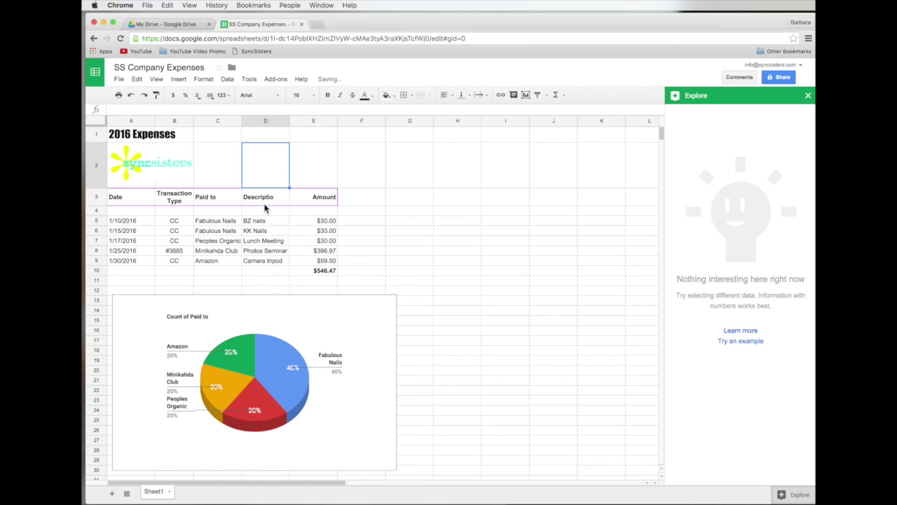
pyautogui.click(146, 167)
pyautogui.click(224, 151)
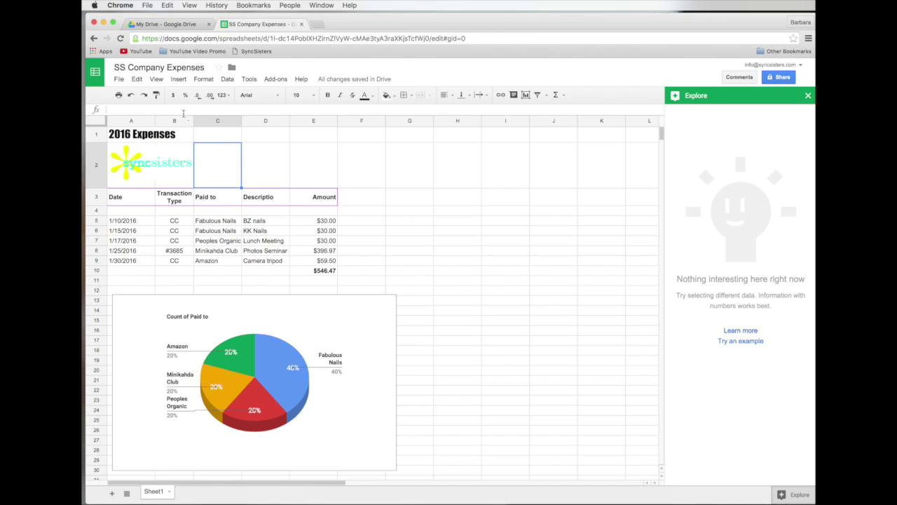
# - Run the spelling check and extend its search to all sheets
pyautogui.click(249, 80)
pyautogui.click(269, 146)
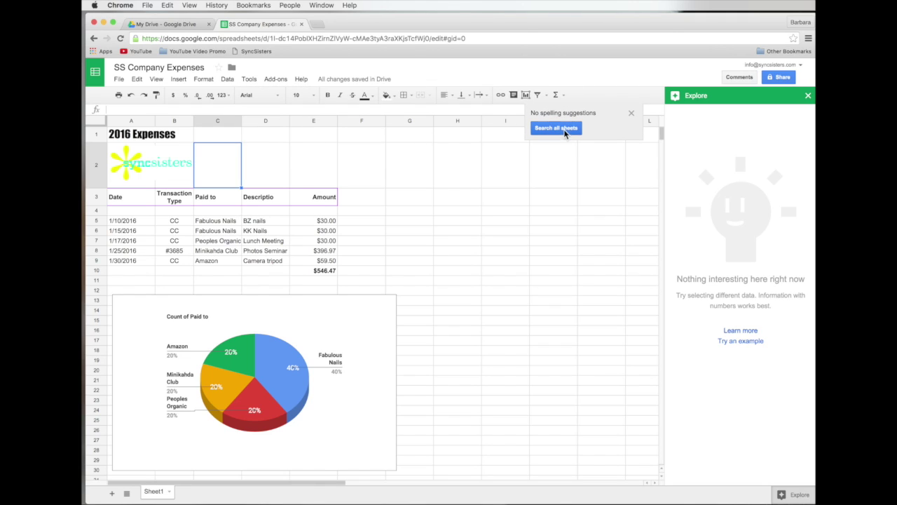
pyautogui.click(564, 129)
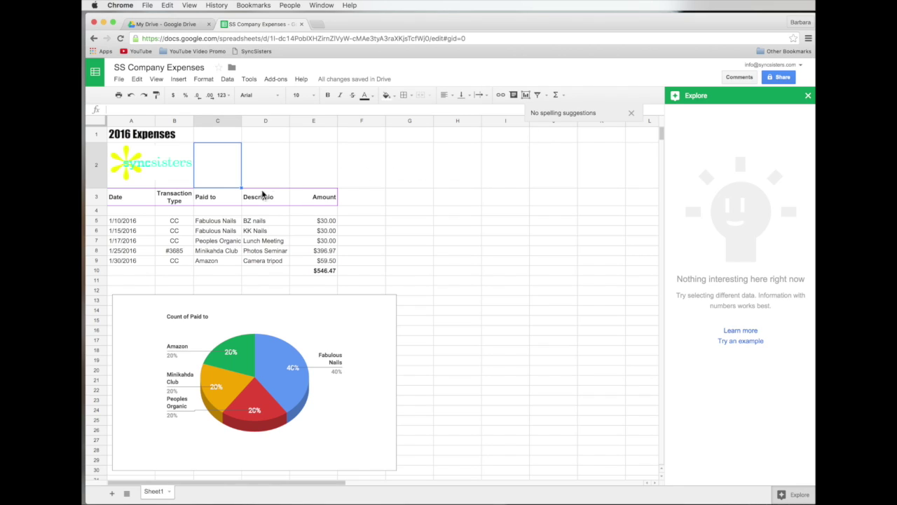
# - Select the entire sheet and run the spelling check on it
pyautogui.click(96, 123)
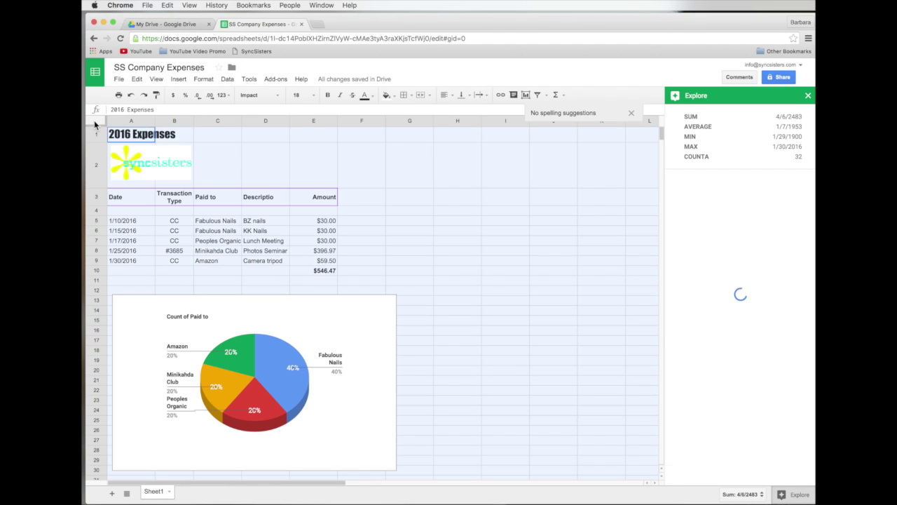
pyautogui.click(184, 80)
pyautogui.moveTo(249, 78)
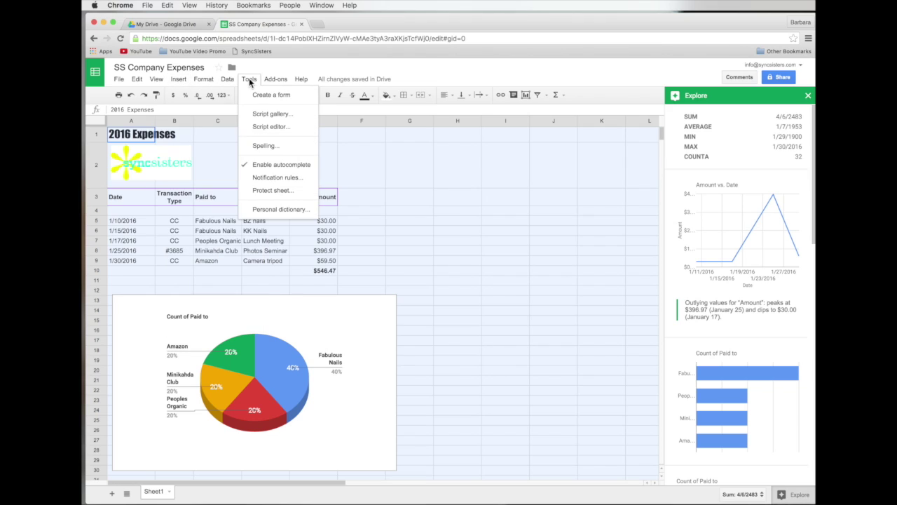
pyautogui.click(261, 146)
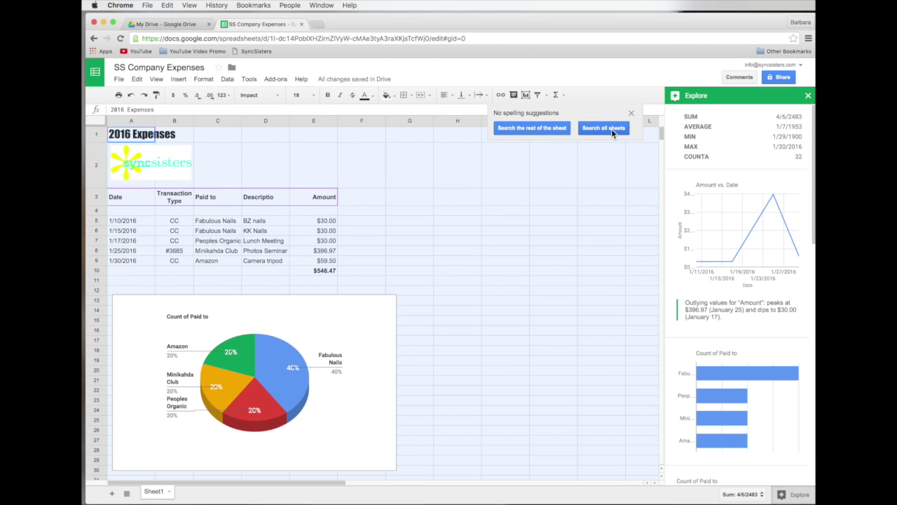
# - Extend the spelling check to the rest of the sheet and close it
pyautogui.click(535, 131)
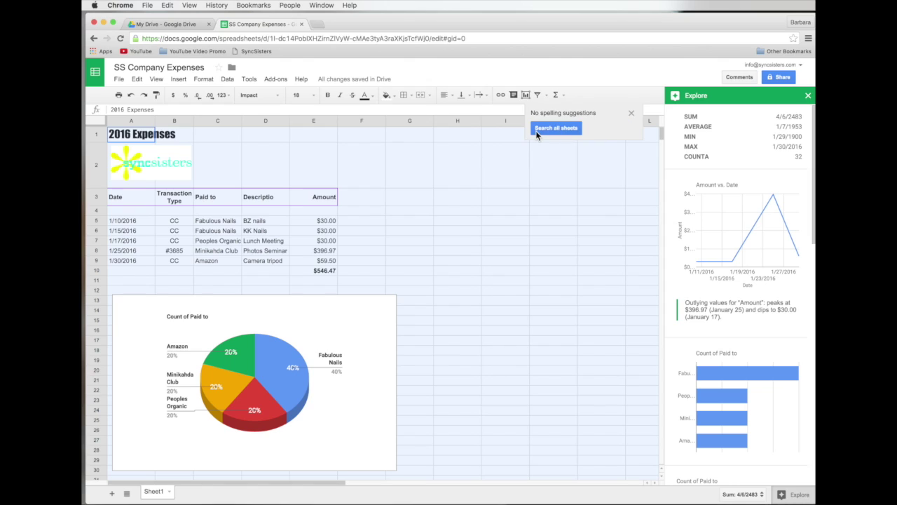
pyautogui.click(630, 113)
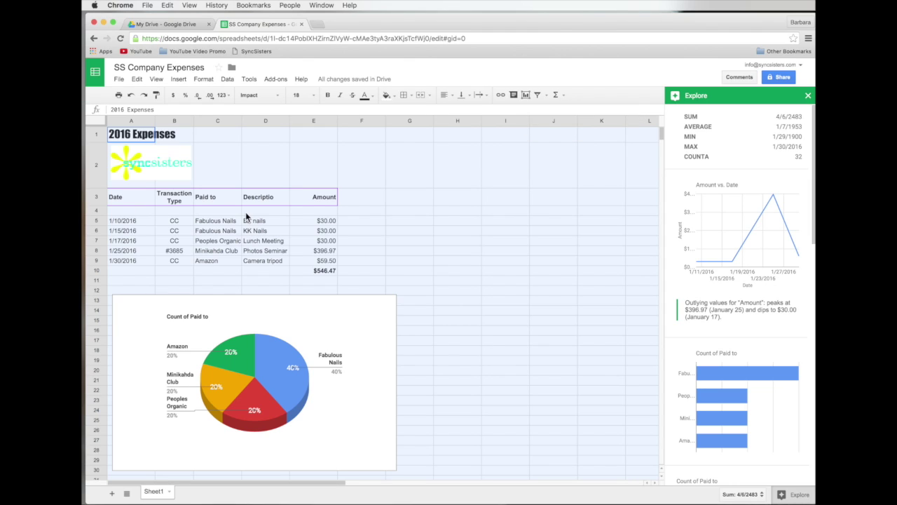
# - Change the misspelled heading in cell D3 to "Descriptionn" as a new test for the spelling check
pyautogui.click(266, 196)
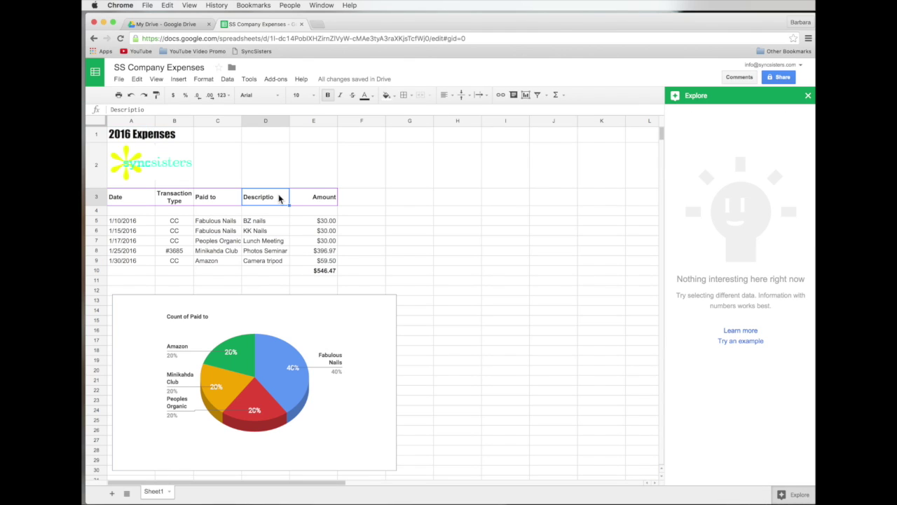
pyautogui.doubleClick(279, 198)
pyautogui.write('nn')
pyautogui.press('Return')
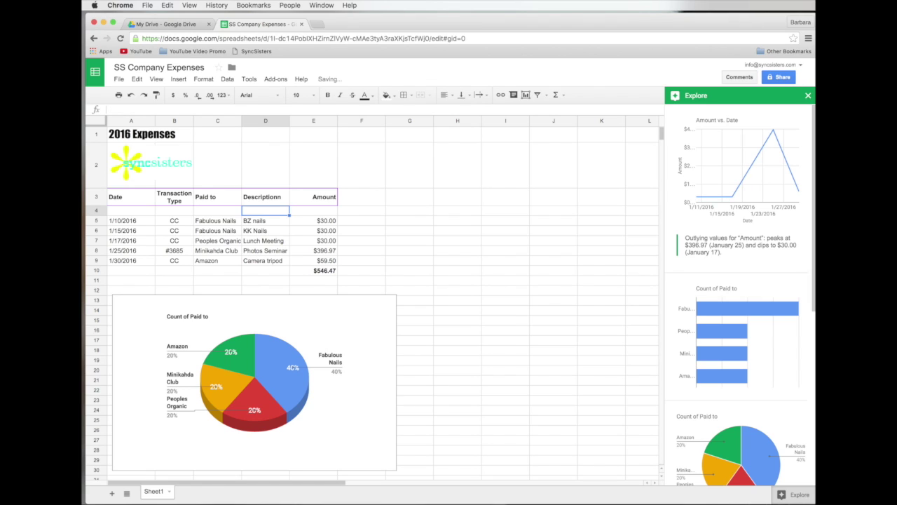
# - Run the spelling check on the entire sheet, replace "Descriptionn" with the suggested "Description", and close the check
pyautogui.click(98, 124)
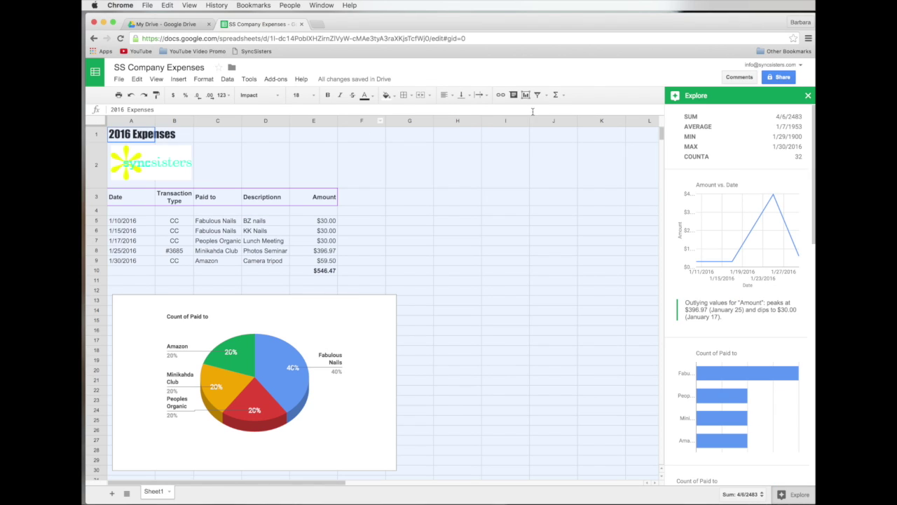
pyautogui.click(249, 79)
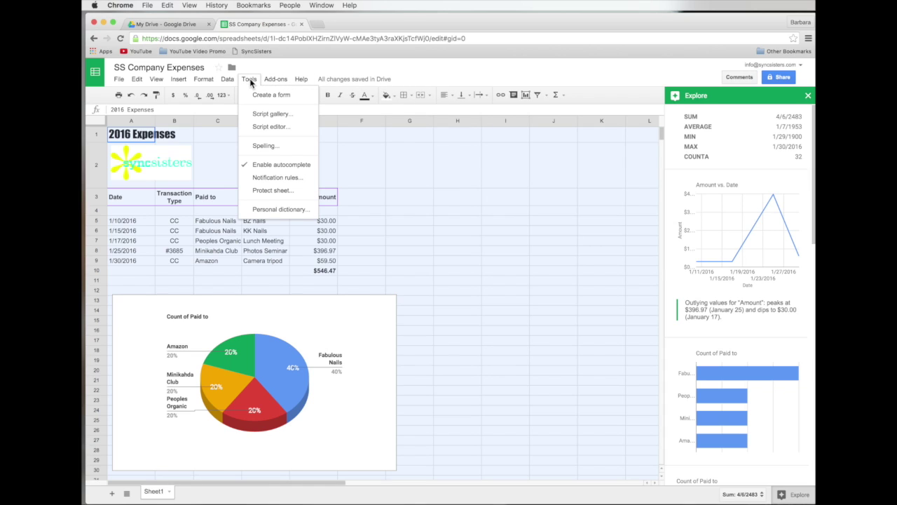
pyautogui.click(255, 146)
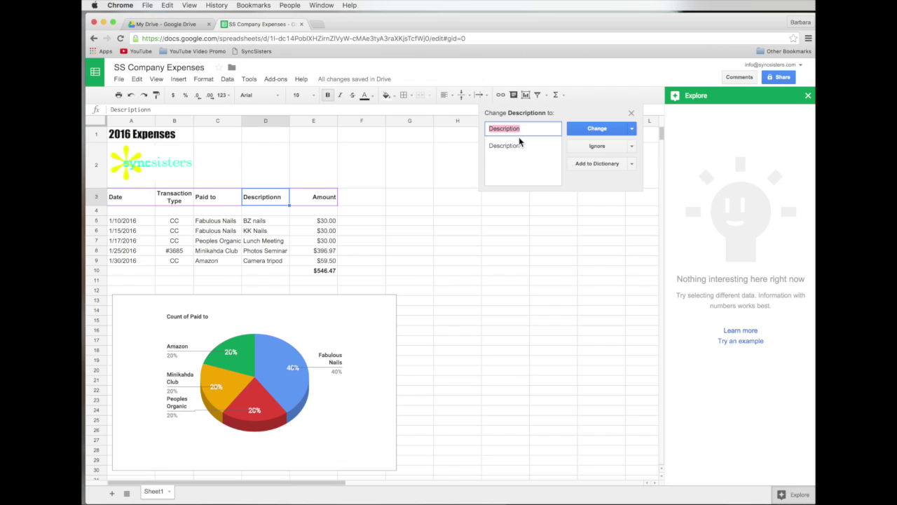
pyautogui.click(597, 129)
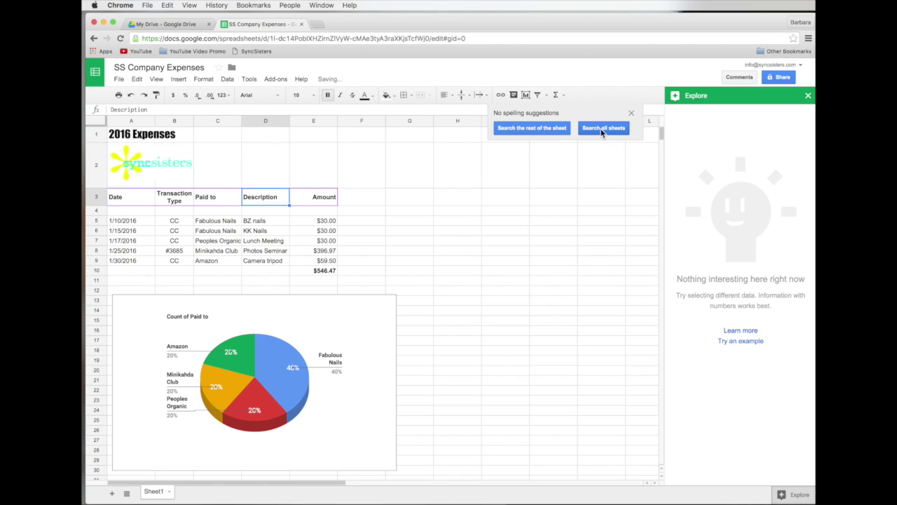
pyautogui.click(631, 112)
pyautogui.click(361, 243)
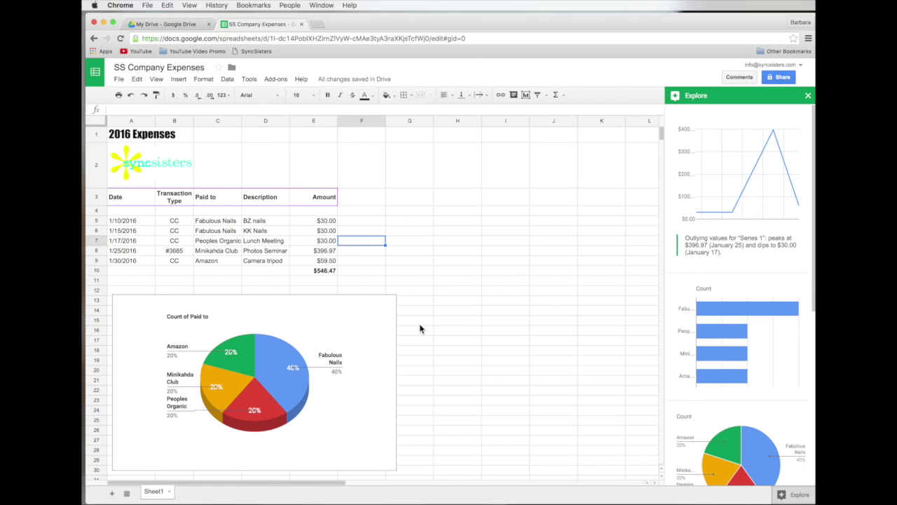
pyautogui.scroll(-5, 434, 317)
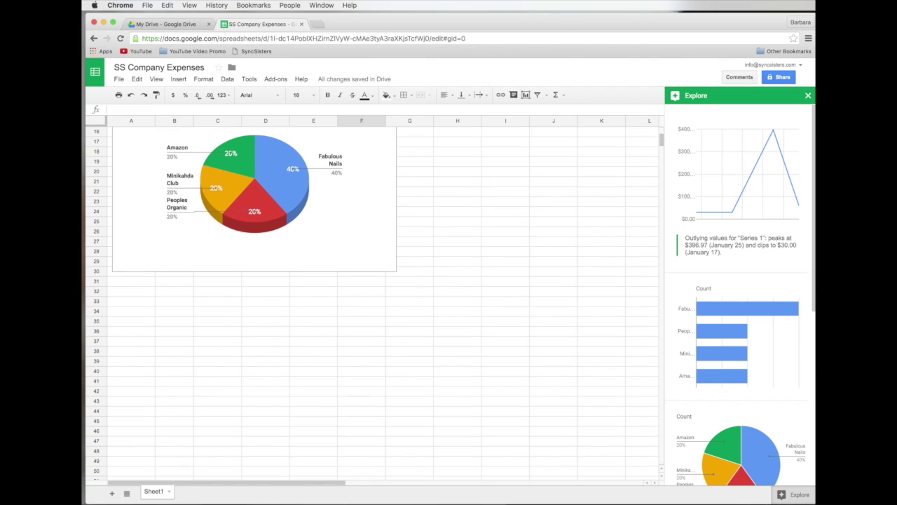
pyautogui.scroll(5, 412, 297)
pyautogui.hscroll(1, 412, 297)
pyautogui.hscroll(-1, 412, 297)
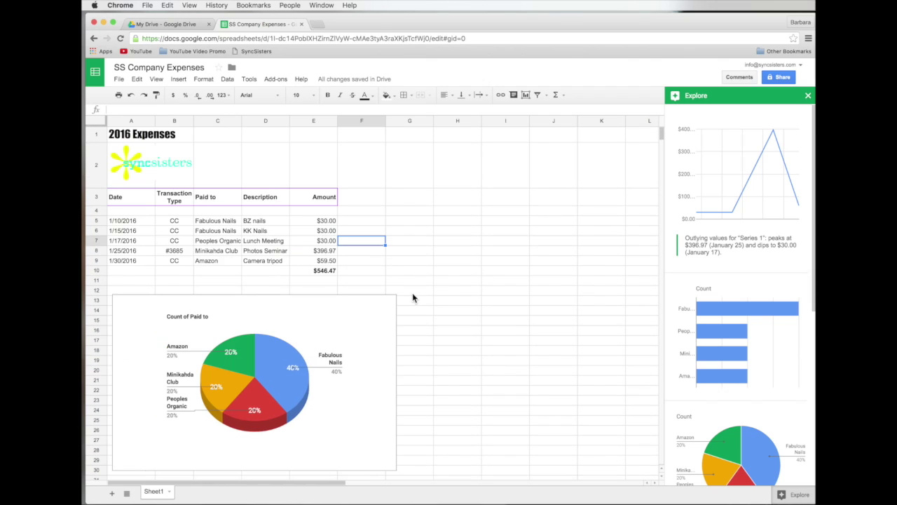